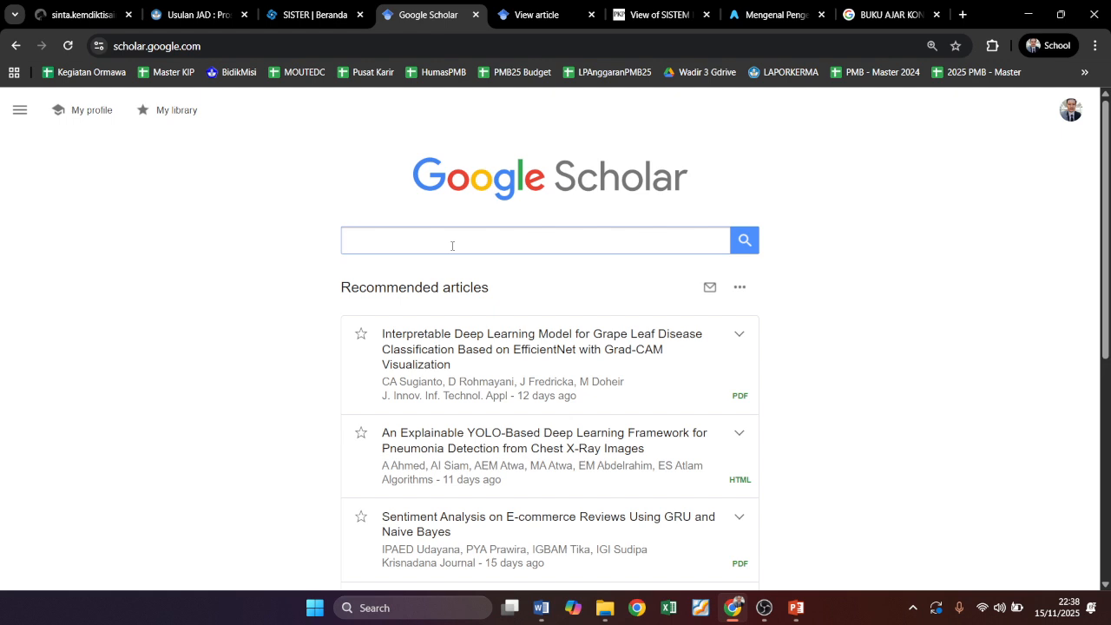
Search Google Scholar for "transaksi penjualan dan pembelian" and look through the listed articles.
text(transaksi penjual)
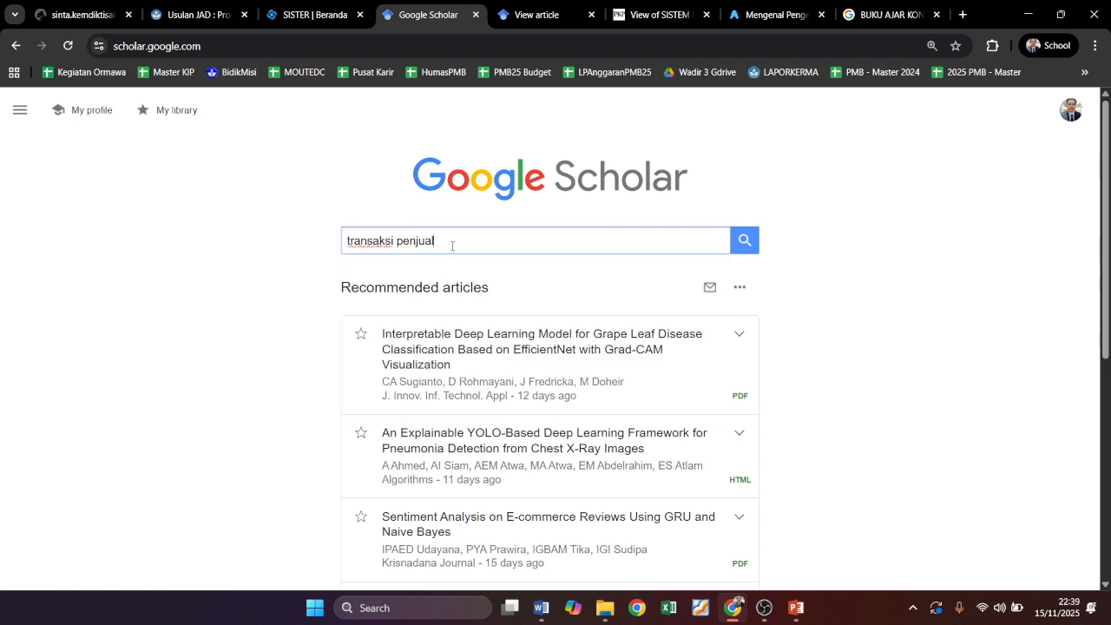
text(an dan pembelian)
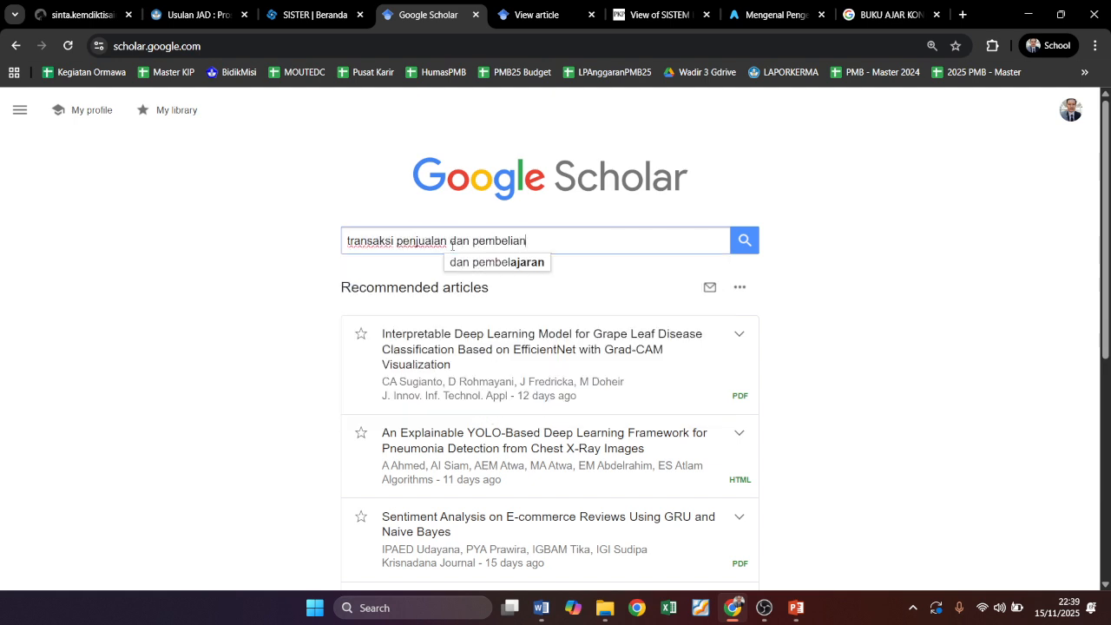
key(Return)
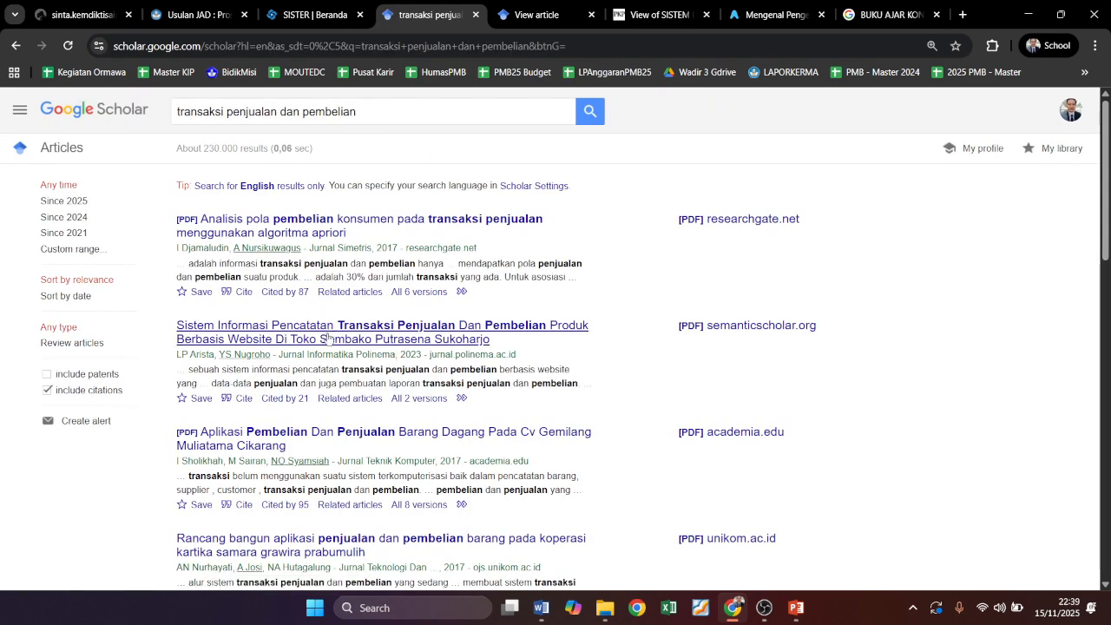
scroll(326, 373, down, 2)
scroll(217, 426, down, 3)
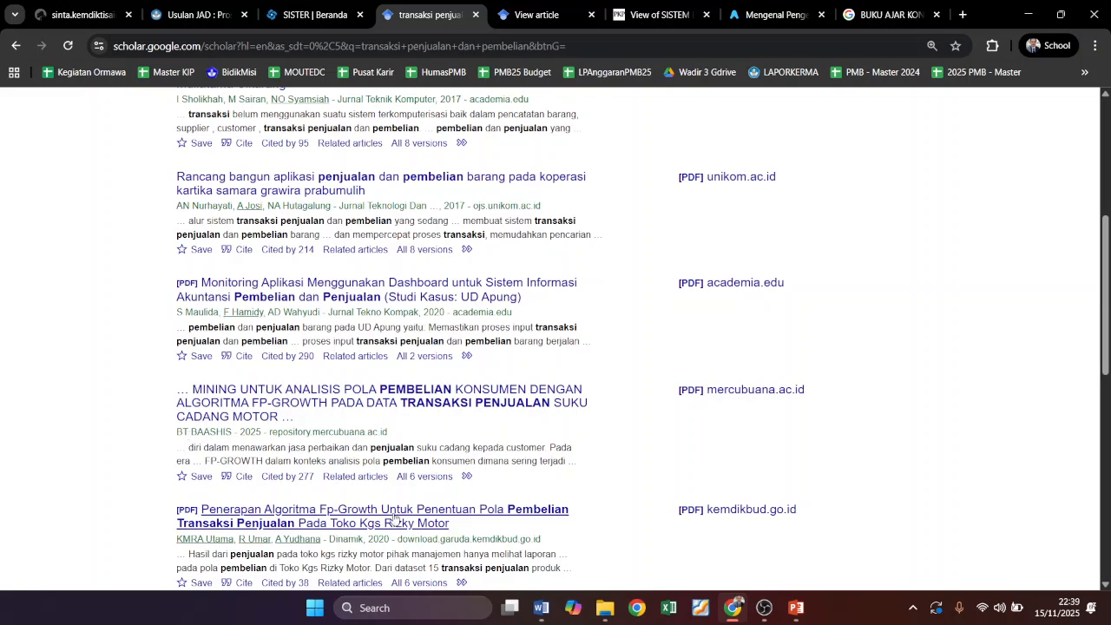
scroll(411, 401, up, 2)
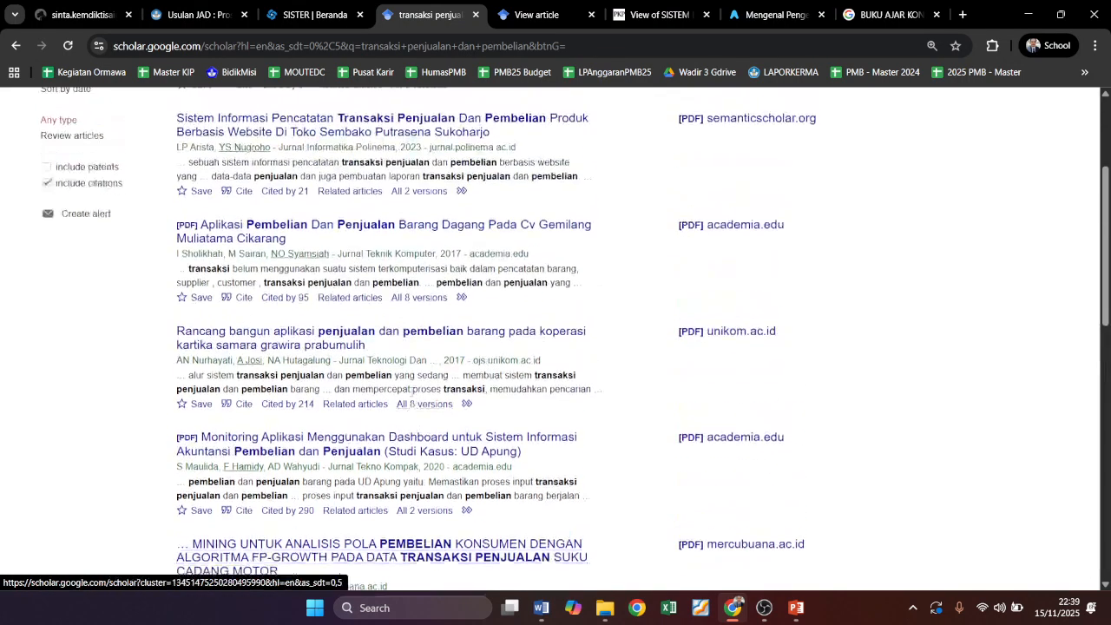
scroll(411, 390, up, 3)
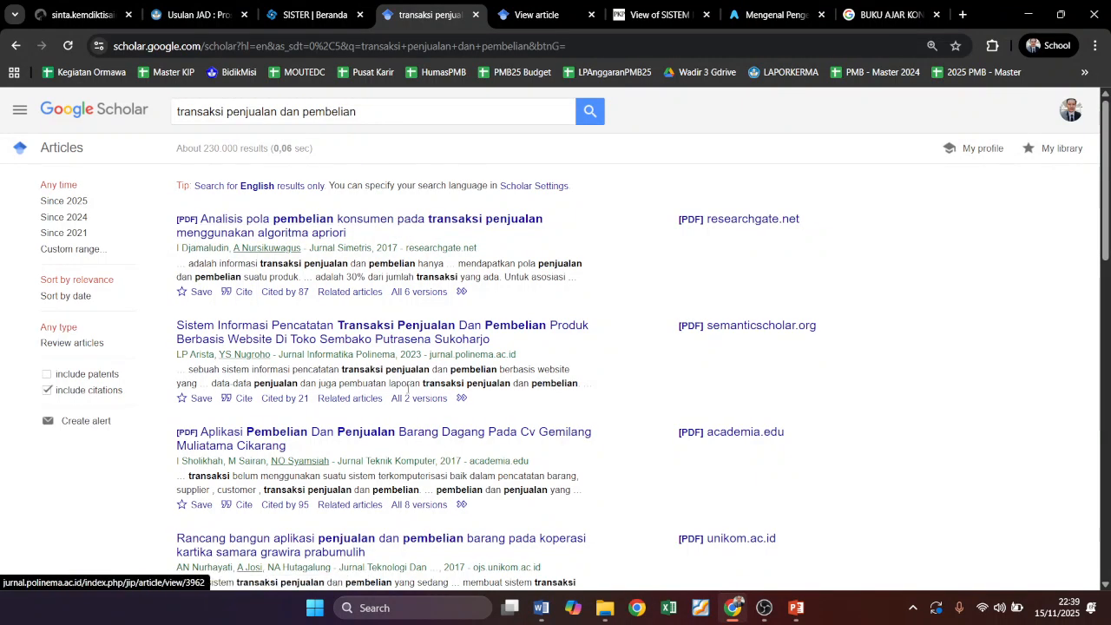
Review the citation details of the article "Sistem Informasi Penerimaan Dan Pengeluaran Kas Pada Sinar Jaya Lestari Indah Berbasis WEB", including authors, date, journal and pages.
click(527, 17)
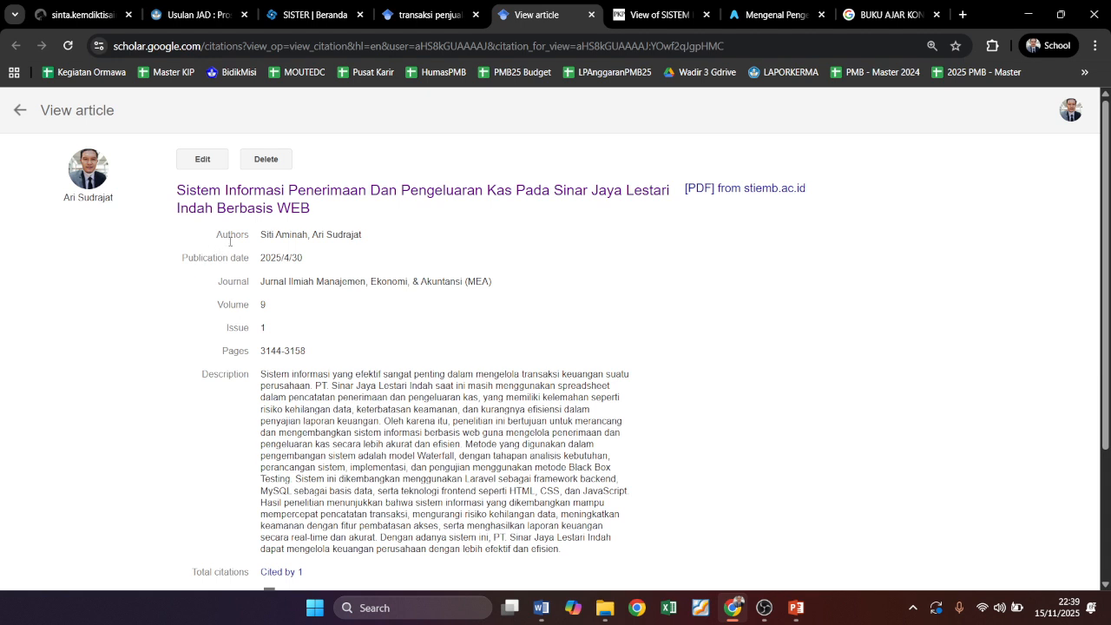
drag(229, 241, 331, 357)
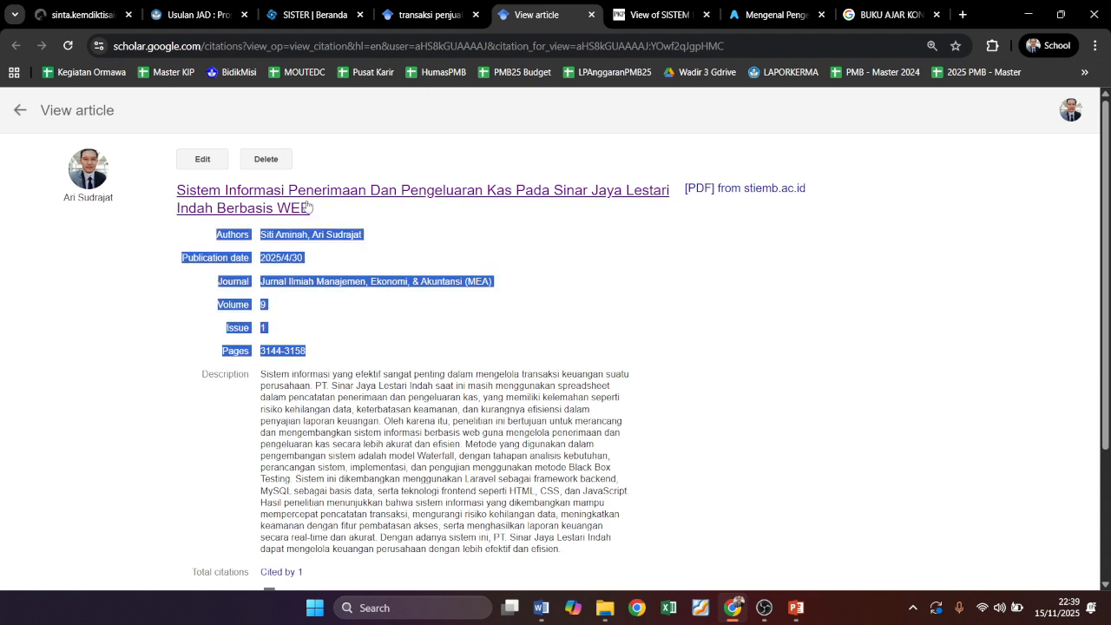
click(600, 330)
scroll(529, 356, down, 1)
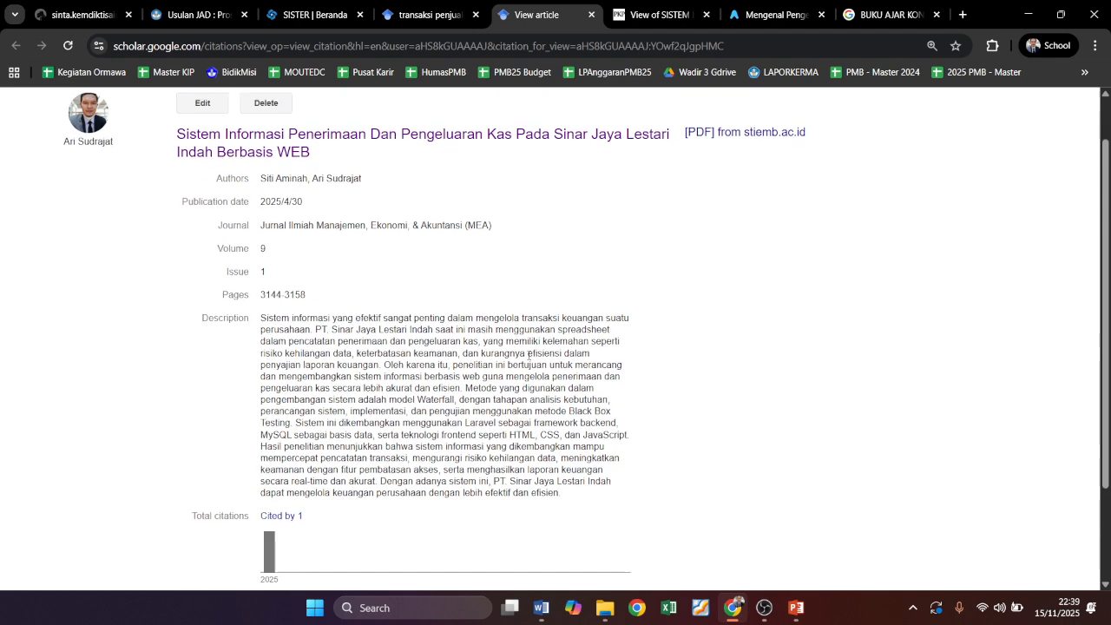
scroll(528, 356, down, 2)
scroll(512, 353, up, 3)
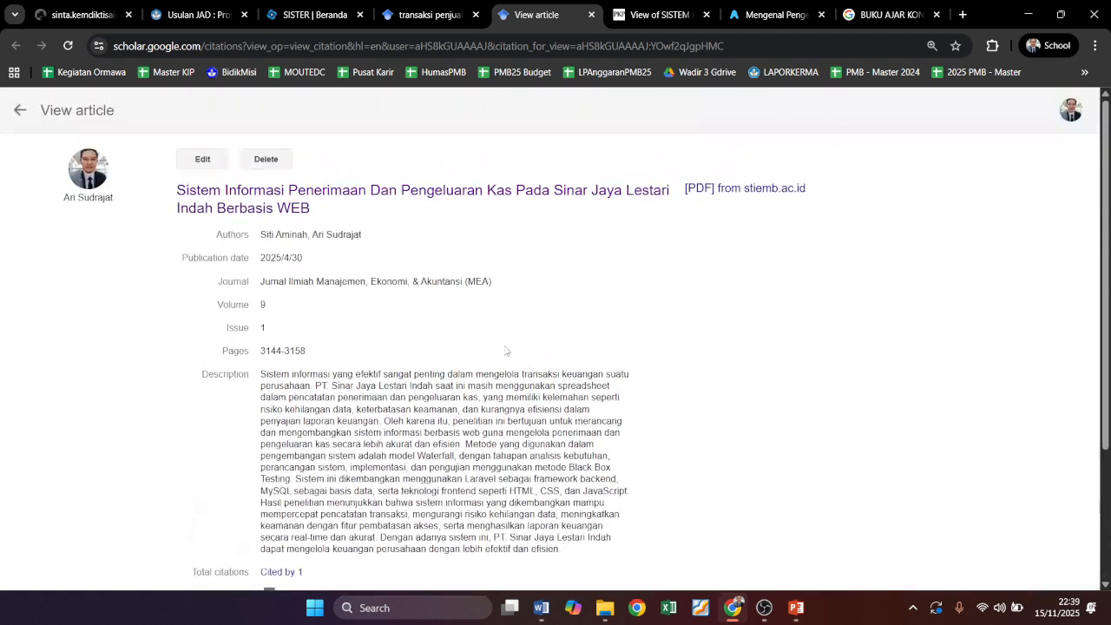
Examine the title, authors and abstract on the first page of the article in the JIMEA journal's PDF view.
click(654, 13)
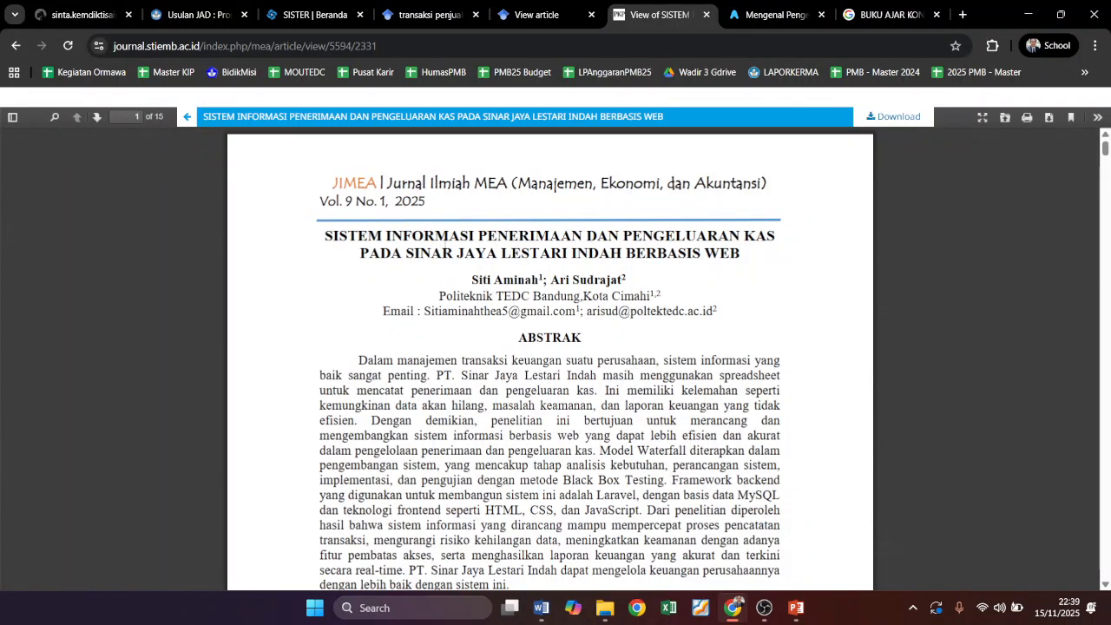
scroll(460, 286, down, 6)
scroll(461, 286, up, 5)
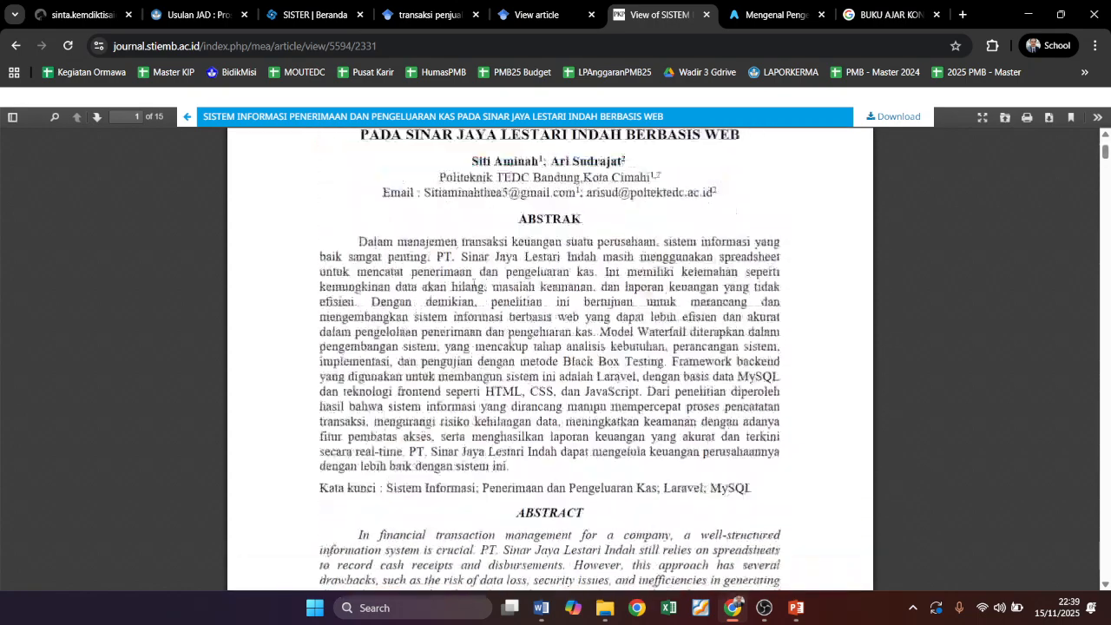
scroll(476, 280, up, 3)
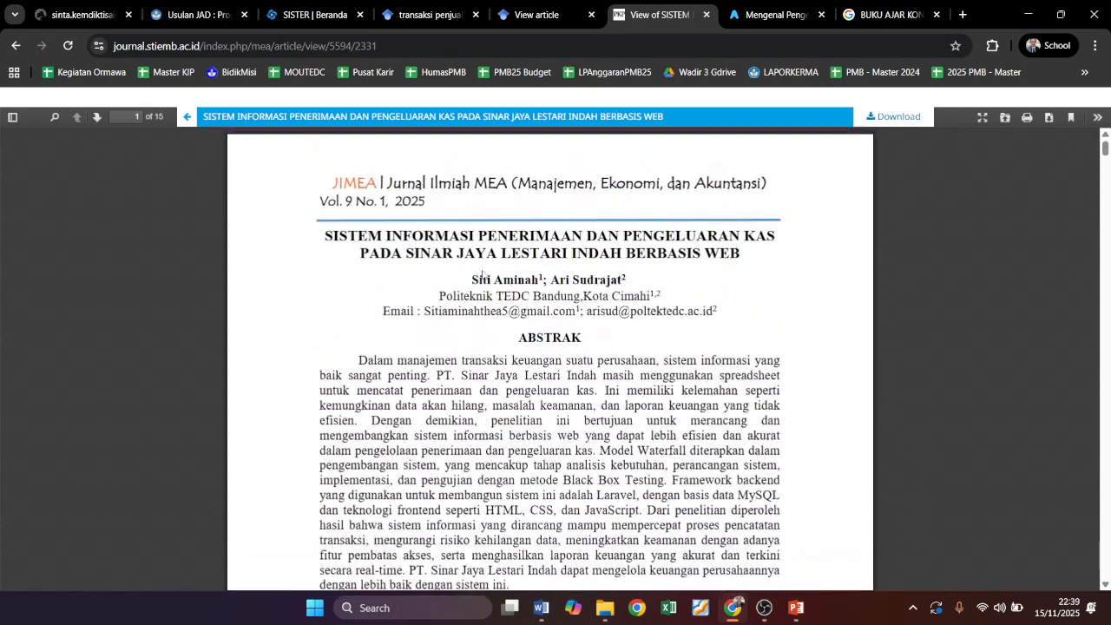
Examine the web article "Mengenal Pengertian Purchasing serta Tugas dan Prosesnya" on jurnal.id as a website source.
click(753, 19)
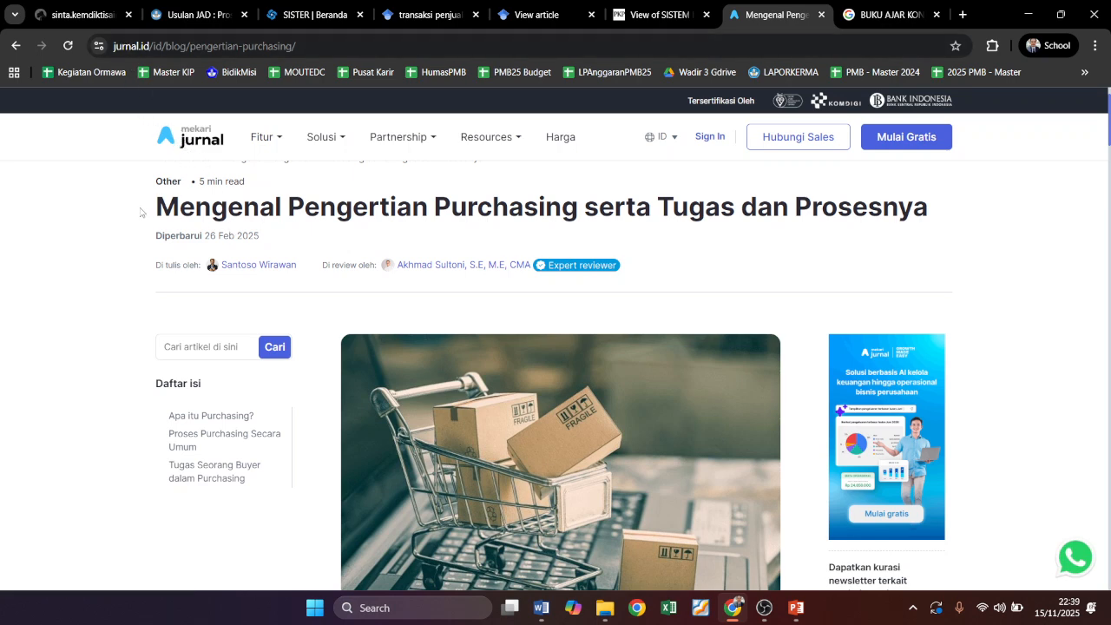
drag(141, 212, 933, 217)
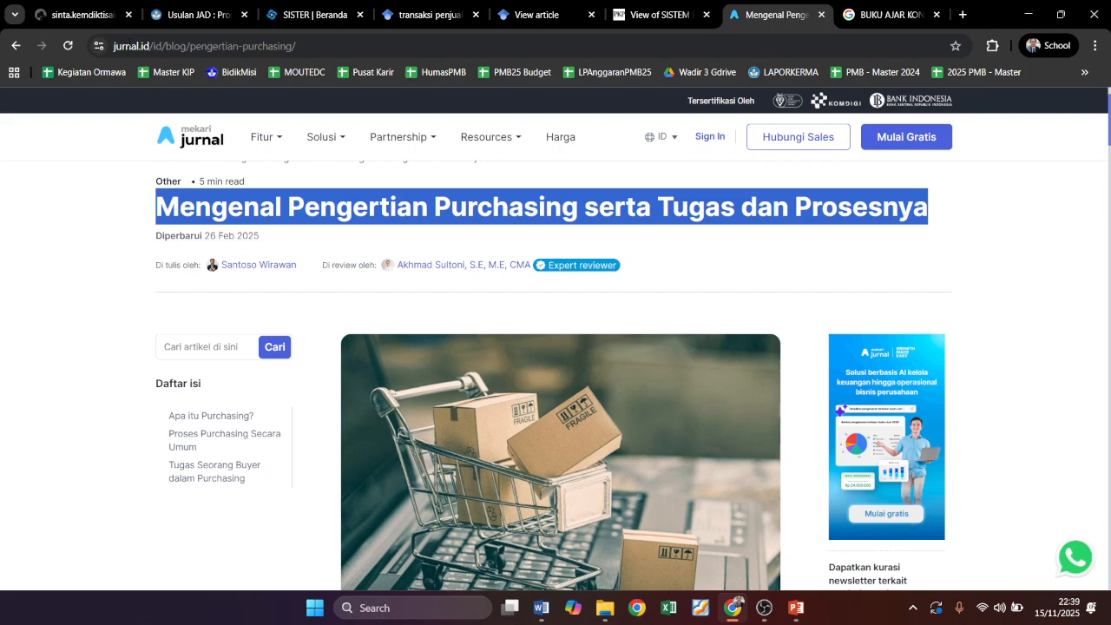
scroll(470, 478, down, 3)
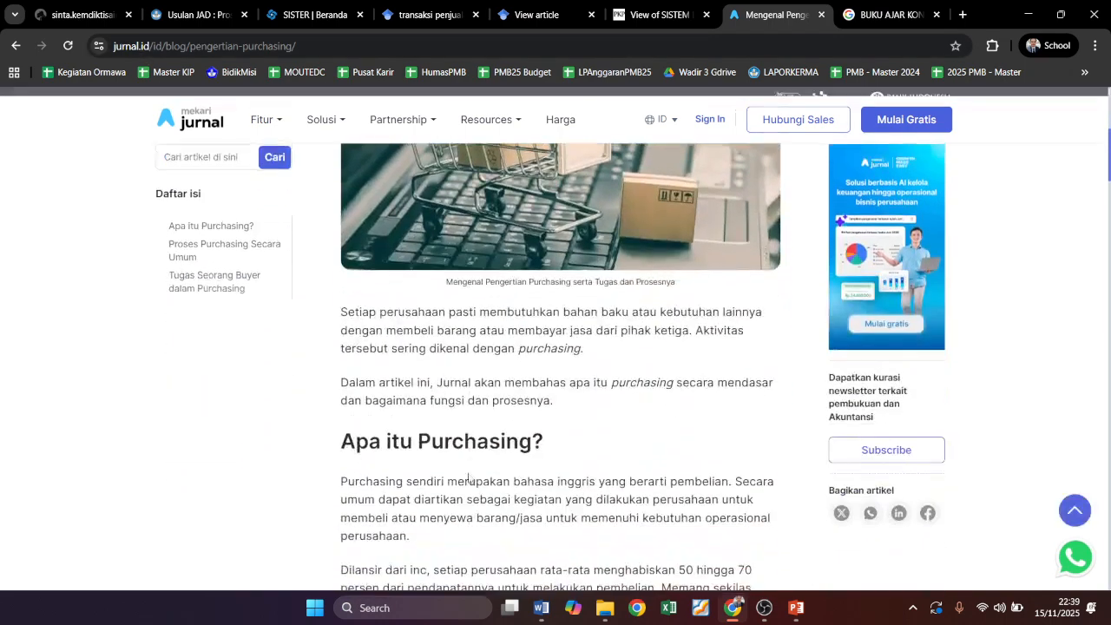
scroll(469, 478, up, 3)
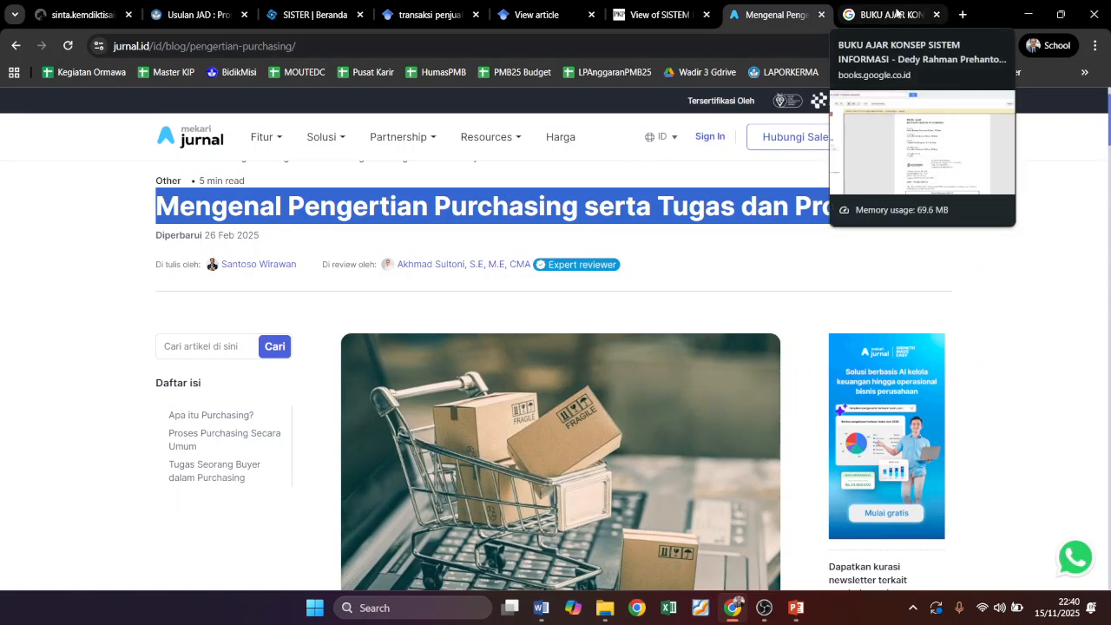
Examine the publication details page of the Google Books title "BUKU AJAR KONSEP SISTEM INFORMASI".
click(897, 12)
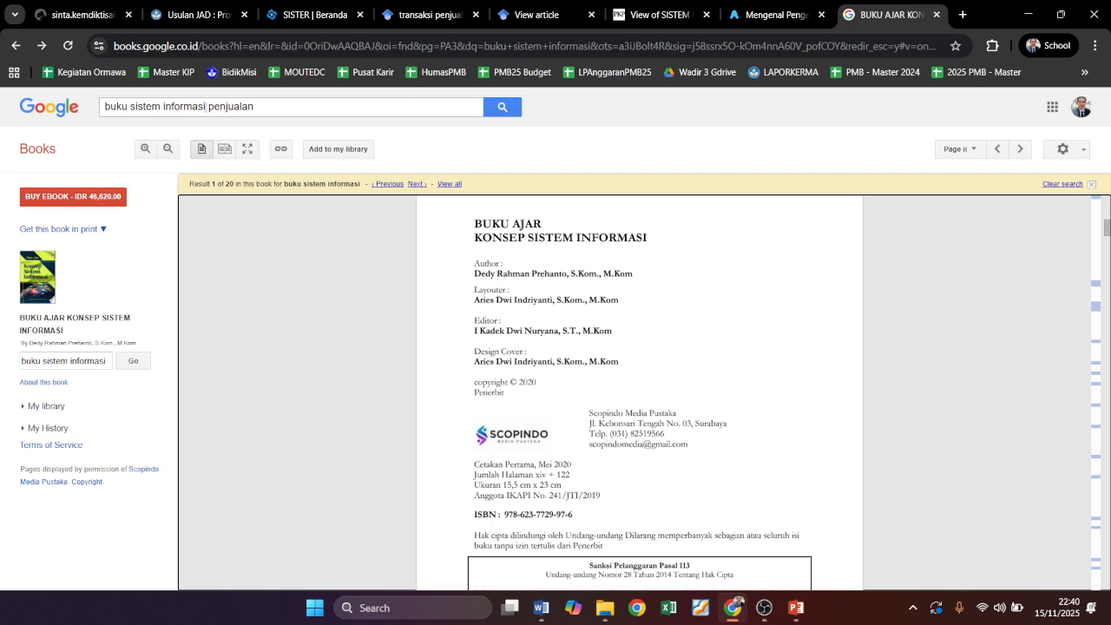
scroll(668, 304, down, 3)
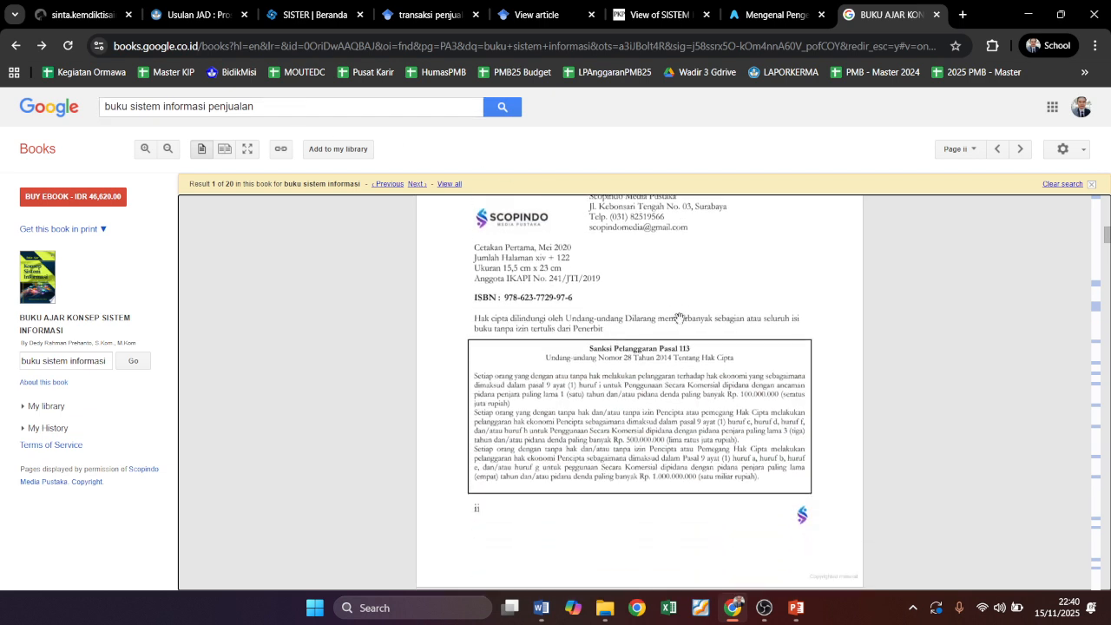
scroll(679, 318, up, 3)
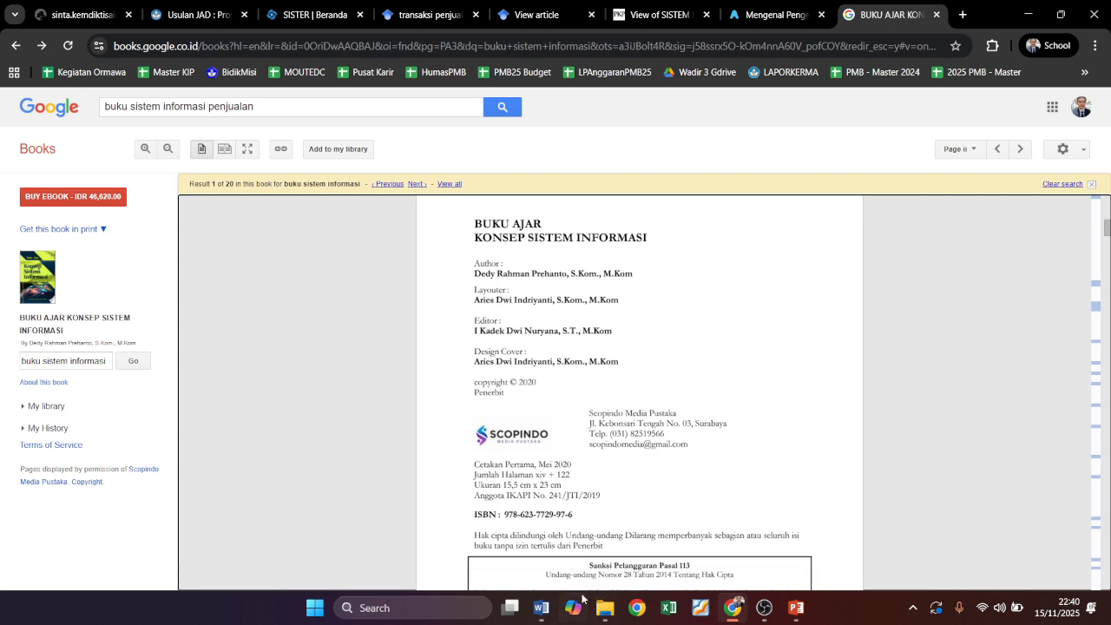
Switch to the Word document and start an empty paragraph below the DAFTAR PUSTAKA heading.
click(541, 611)
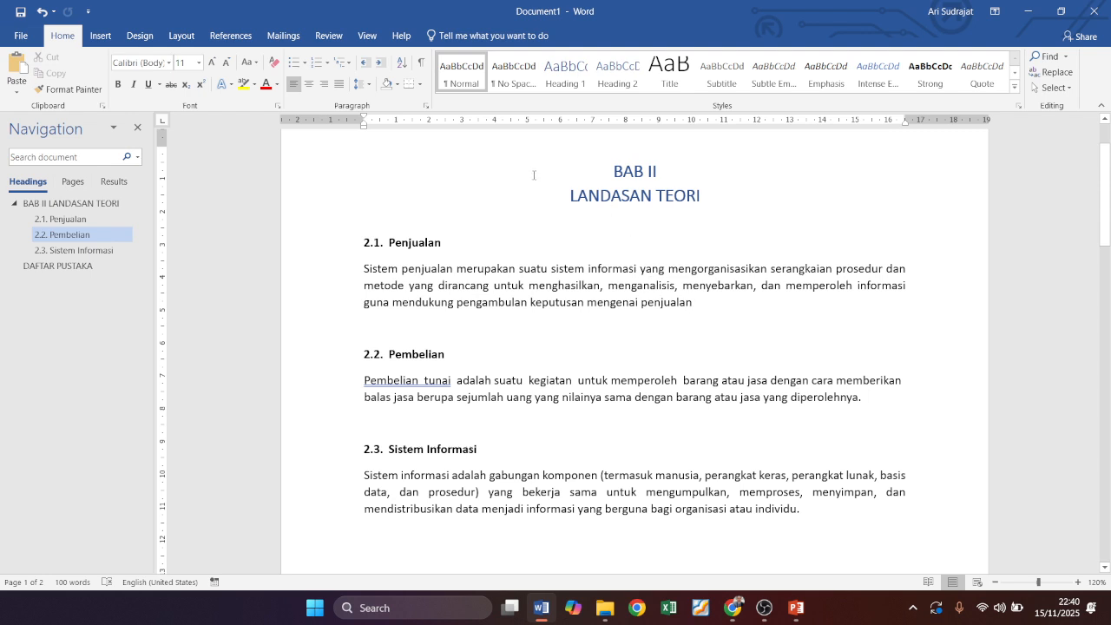
click(100, 204)
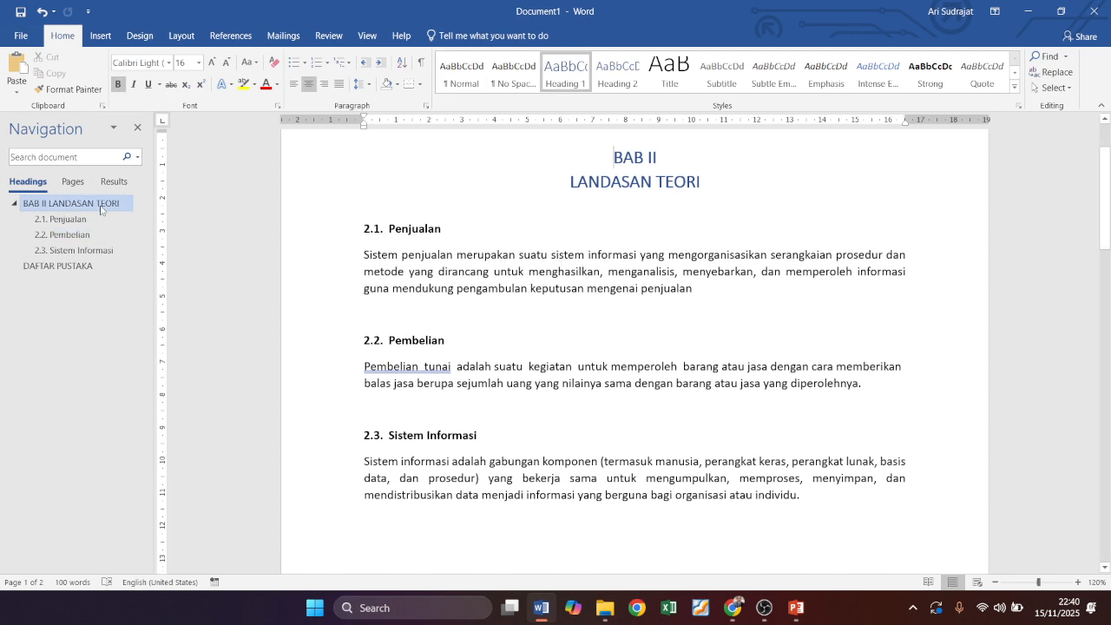
click(84, 269)
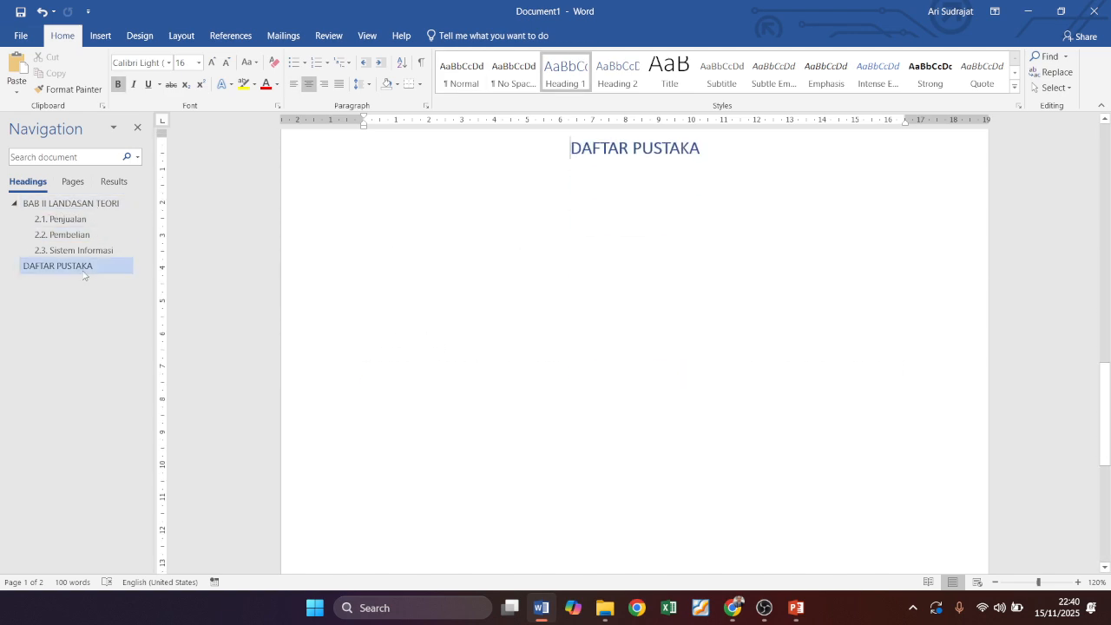
click(742, 151)
key(Return)
key(BackSpace)
key(Return)
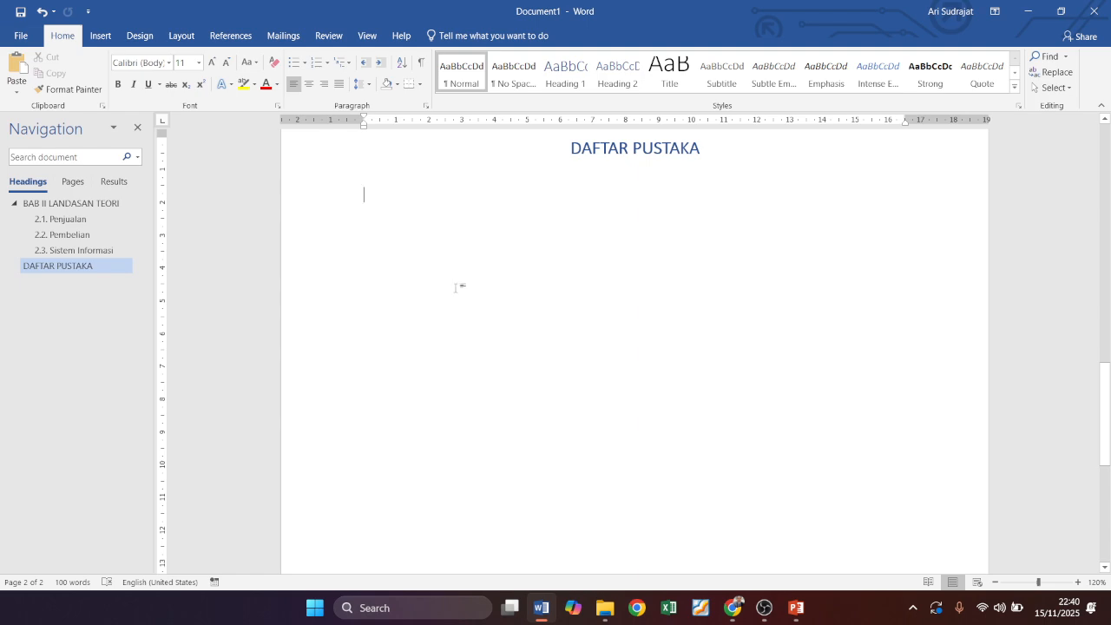
Write the Google Books author's surname and initials by hand as a reference under DAFTAR PUSTAKA, checking the book page in Chrome.
key(alt+Tab)
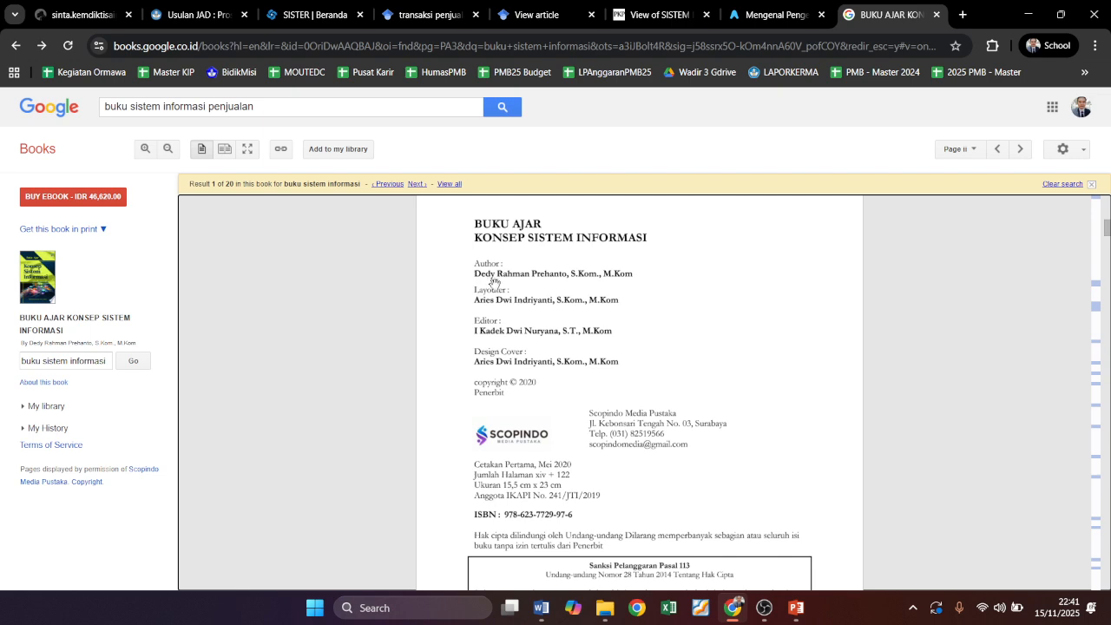
key(alt+Tab)
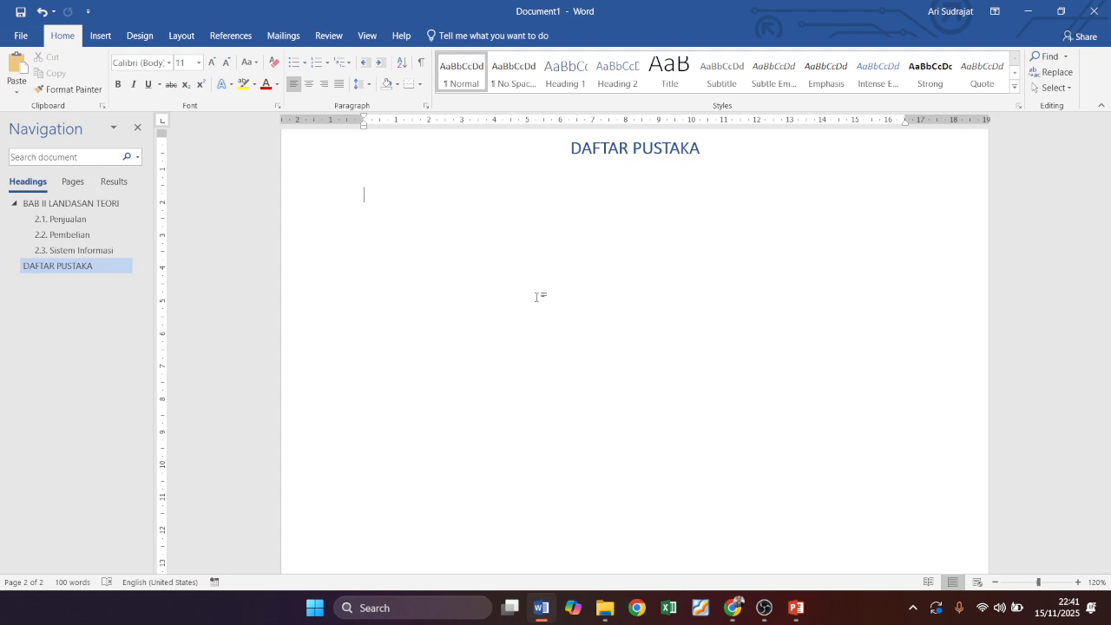
text(Prehanto)
key(alt+Tab)
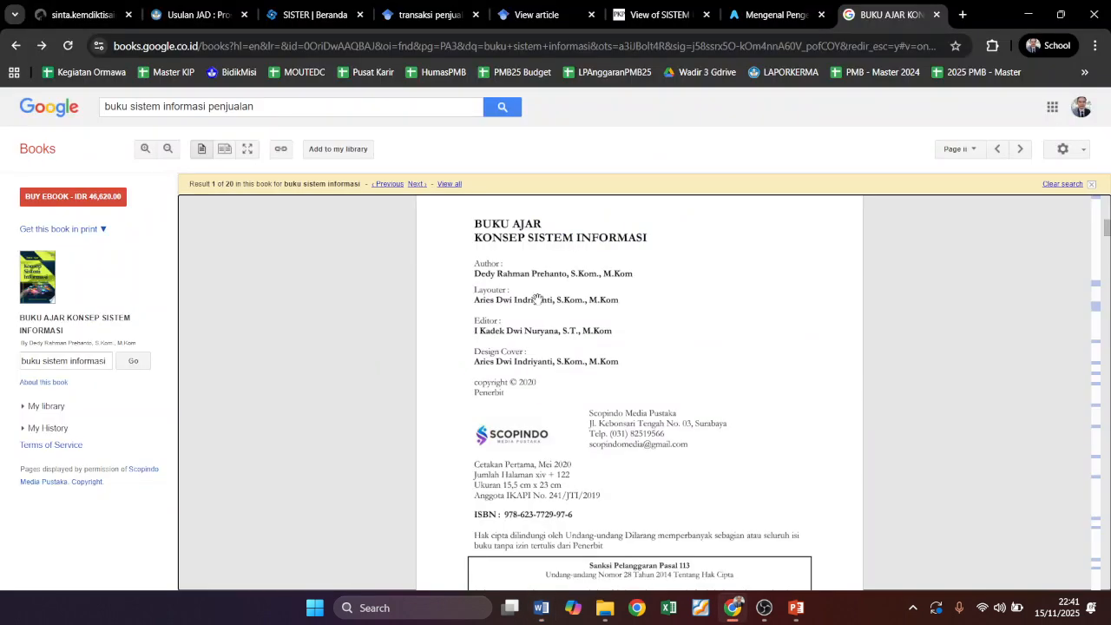
key(alt+Tab)
text(, )
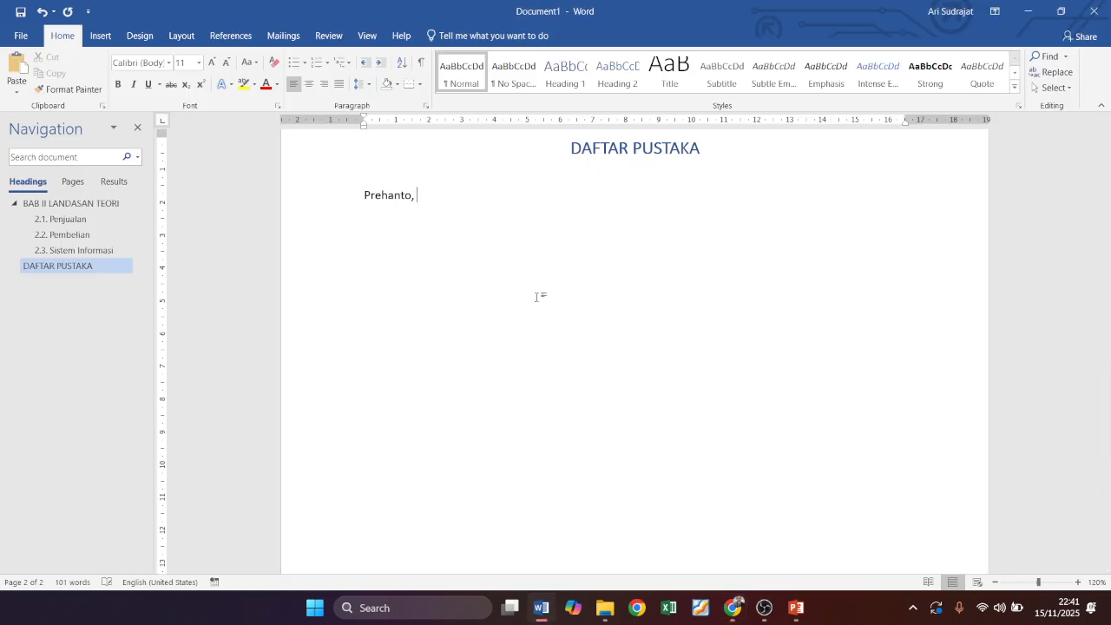
text(D.R.)
key(alt+Tab)
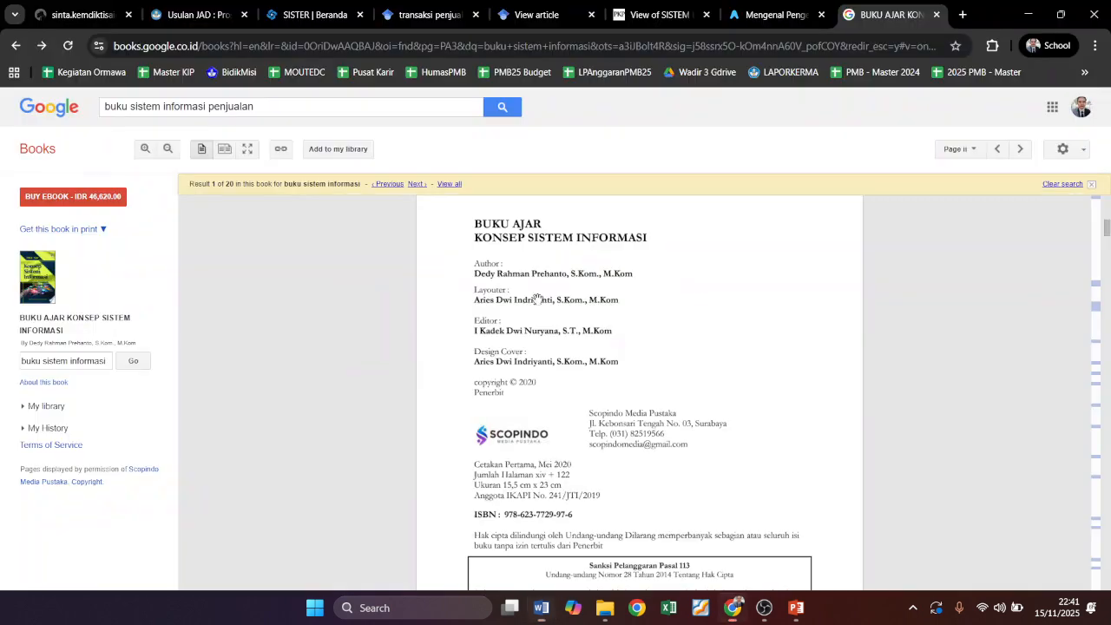
key(alt+Tab)
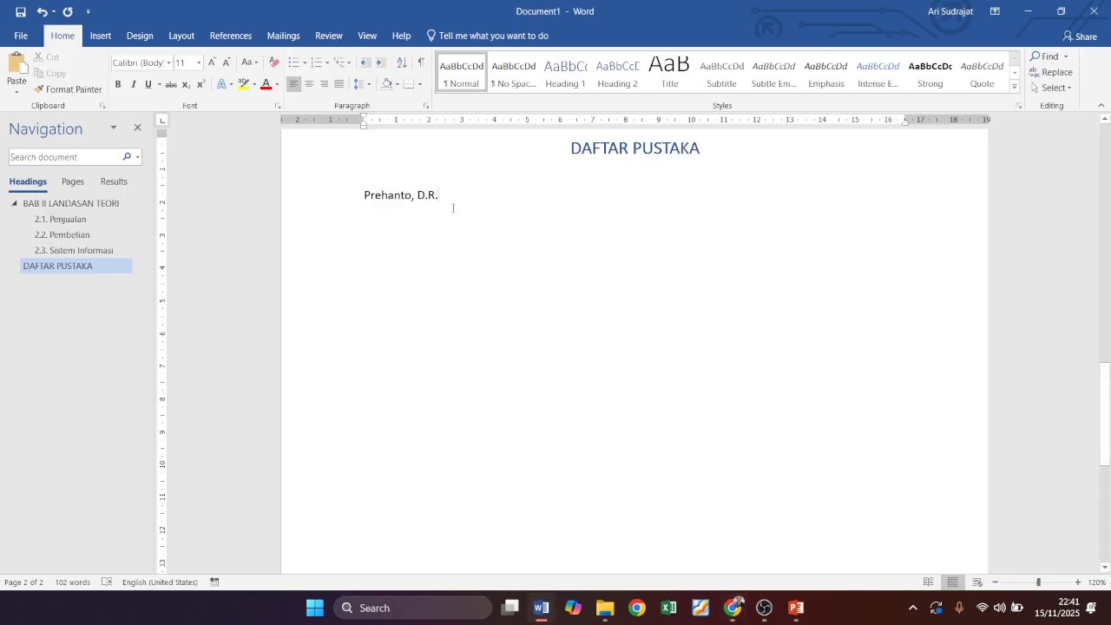
Delete the hand-written author name from the paragraph under DAFTAR PUSTAKA.
drag(442, 198, 419, 197)
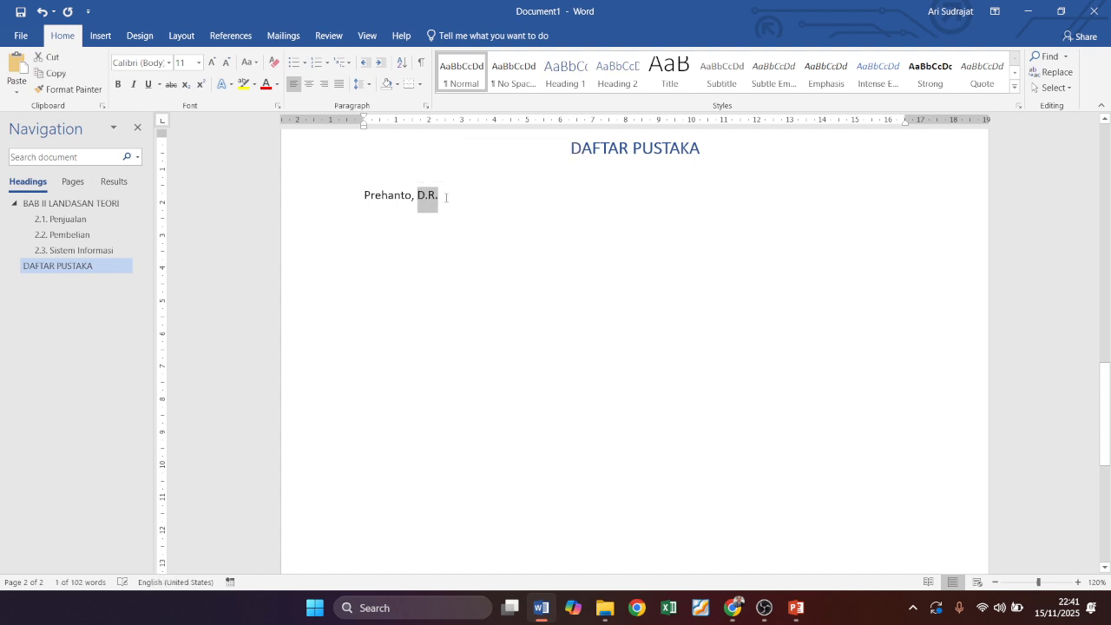
click(446, 198)
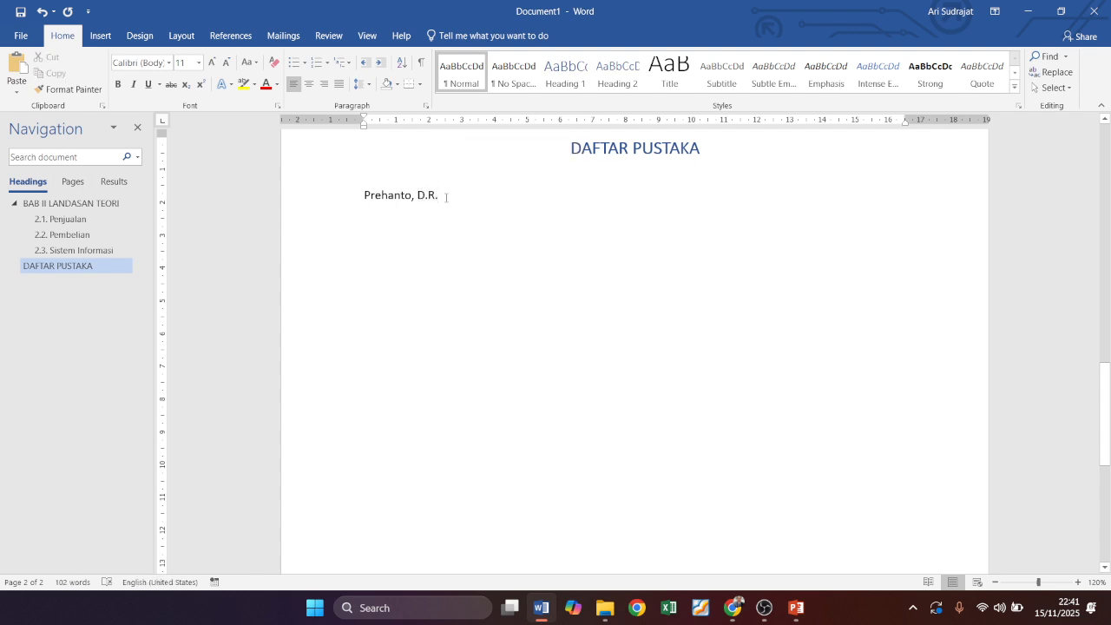
key(BackSpace)
key(BackSpace)
key(BackSpace)
key(BackSpace)
key(BackSpace)
key(BackSpace)
key(BackSpace)
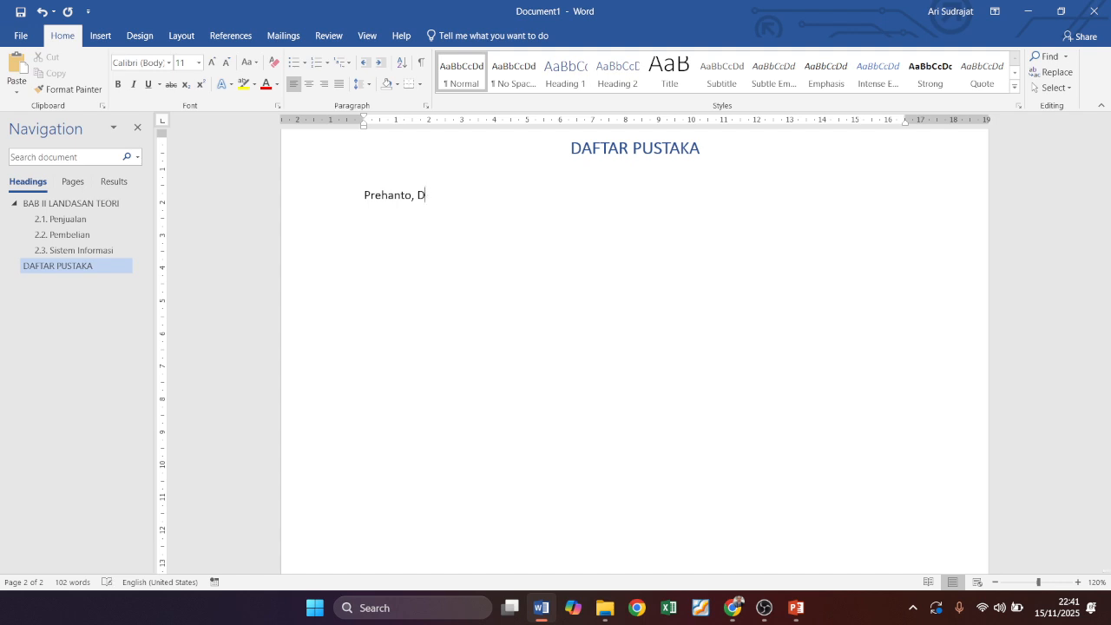
key(BackSpace)
key(BackSpace)
key(BackSpace)
key(BackSpace)
key(BackSpace)
key(BackSpace)
key(BackSpace)
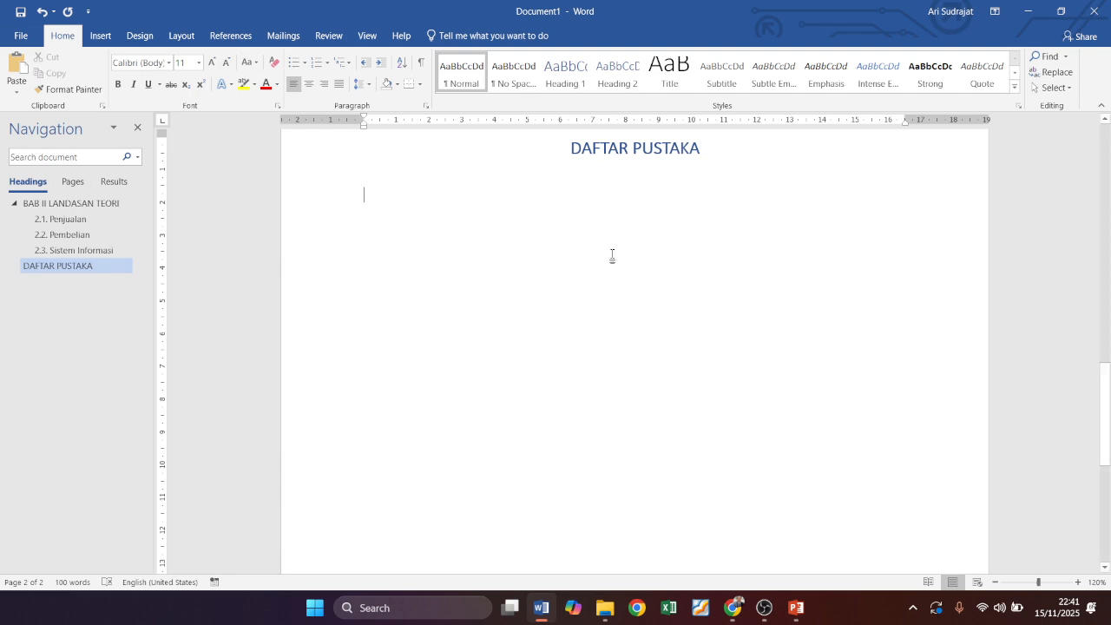
Add a dotted placeholder citation in parentheses at the end of the paragraph under 2.1 Penjualan.
scroll(648, 293, up, 3)
scroll(649, 296, up, 5)
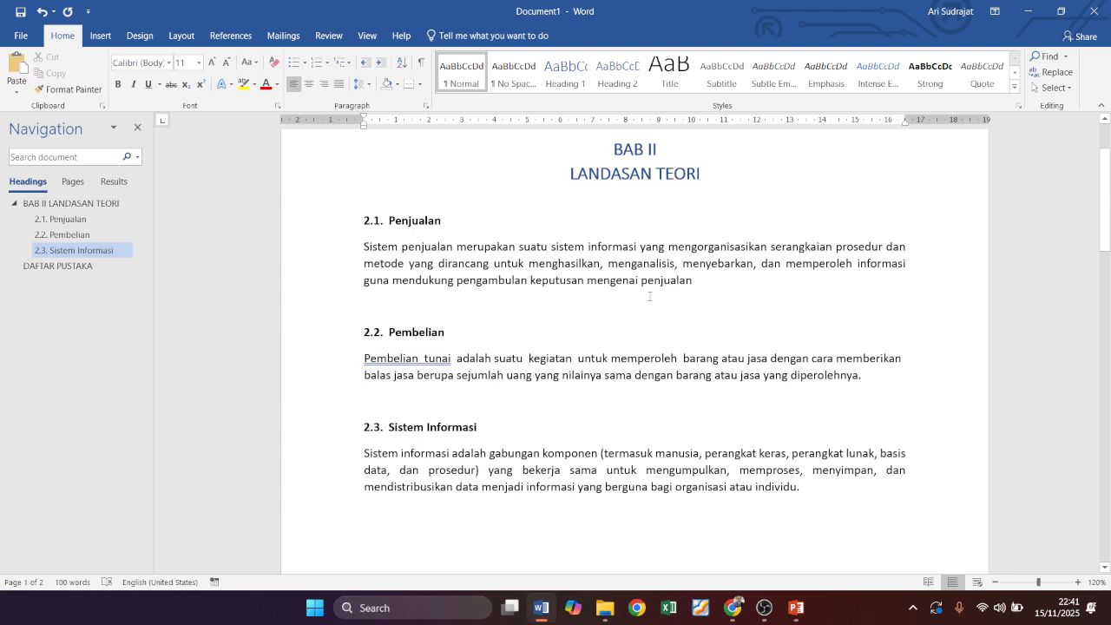
click(366, 220)
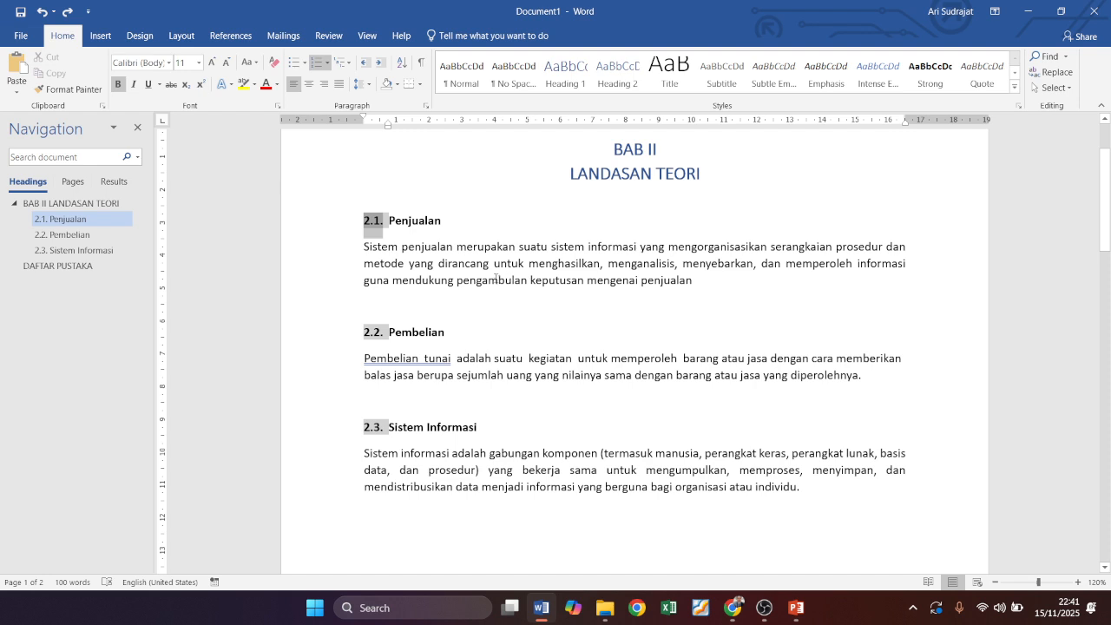
click(473, 258)
drag(447, 246, 691, 280)
click(692, 280)
triple_click(692, 280)
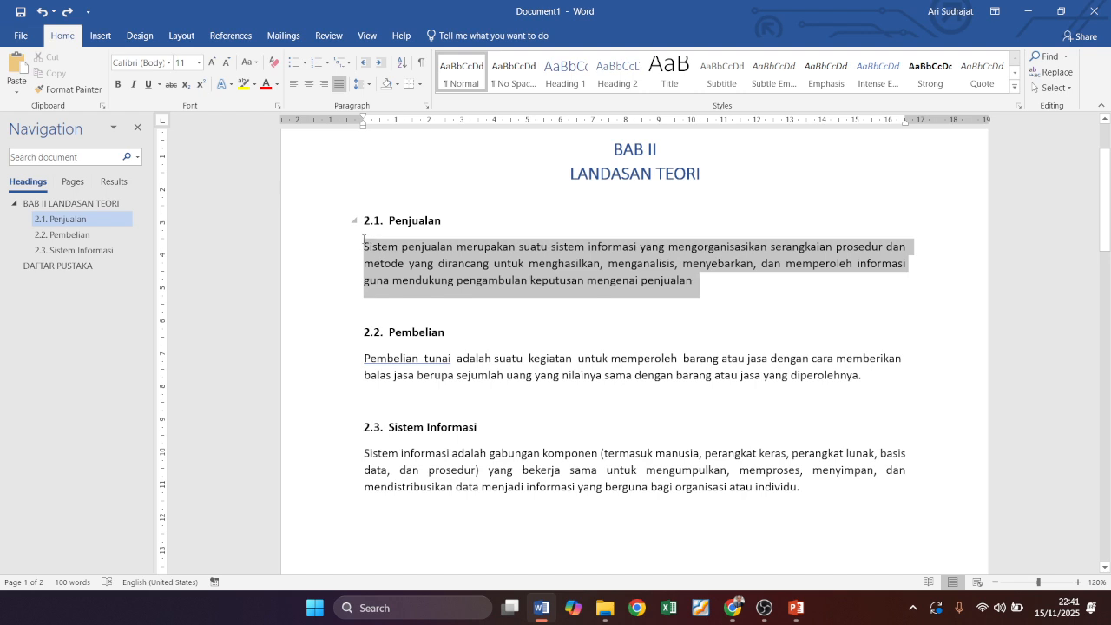
click(717, 289)
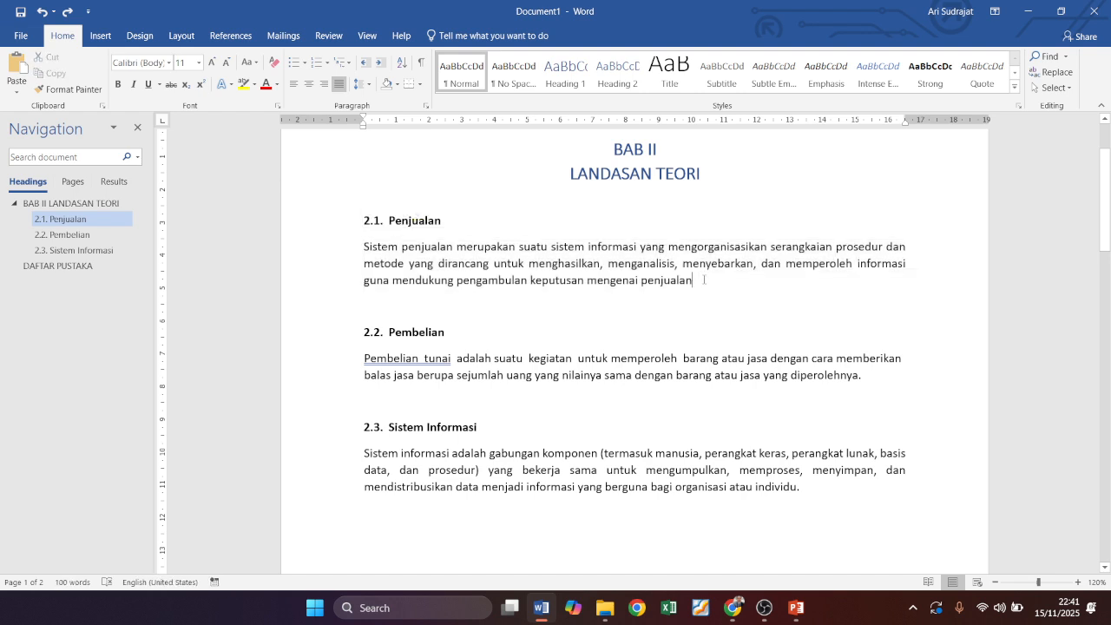
text((.)
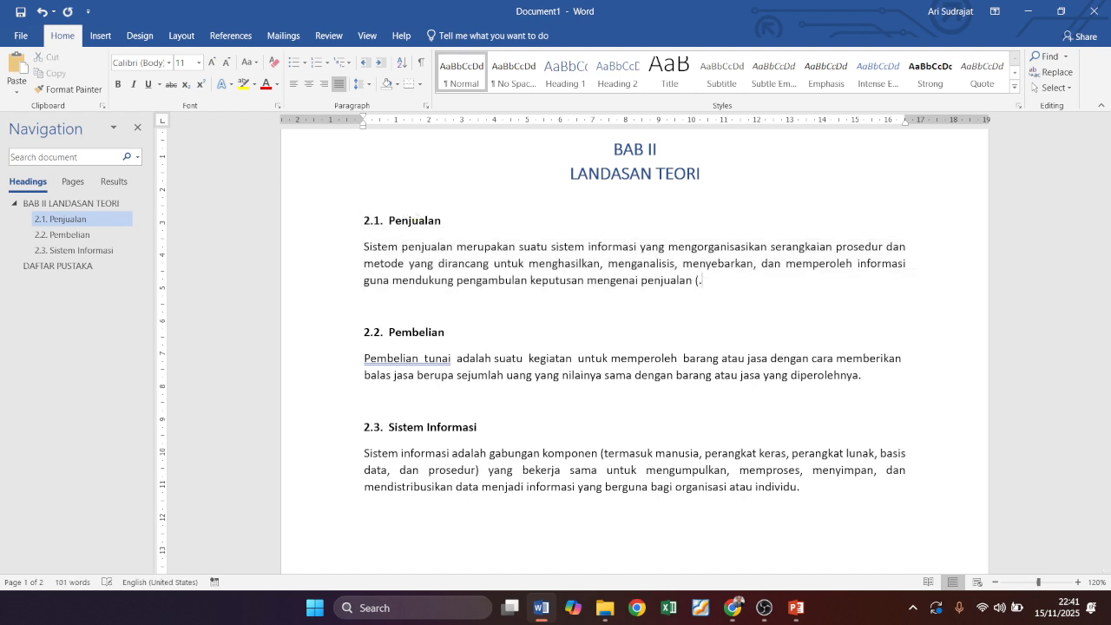
text(........))
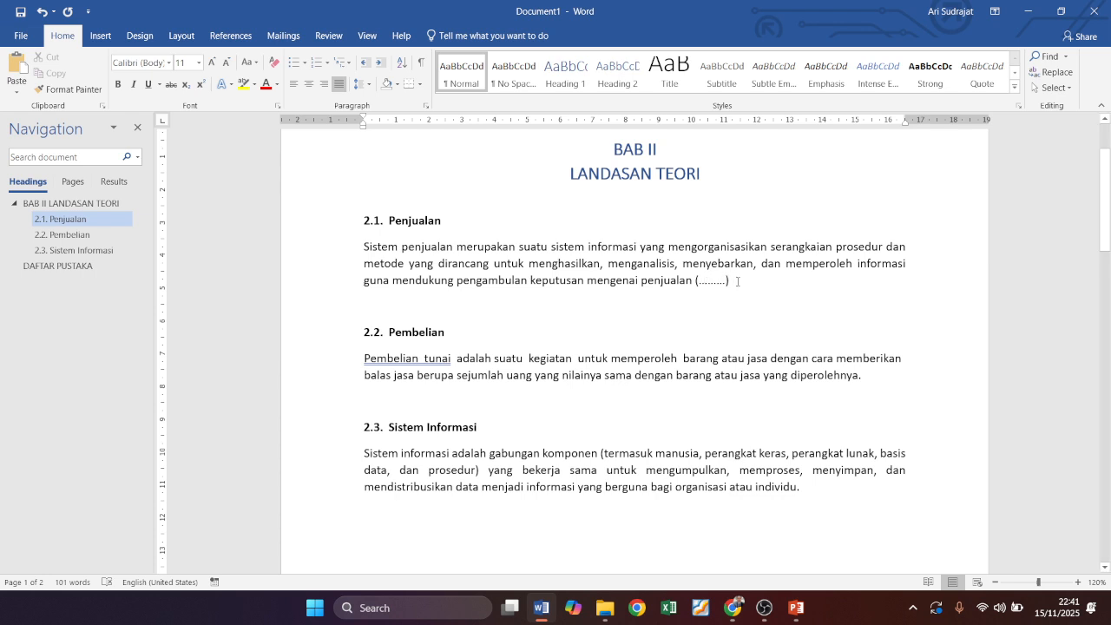
Delete the dotted placeholder citation from the end of the 2.1 Penjualan paragraph.
key(BackSpace)
key(BackSpace)
key(BackSpace)
key(BackSpace)
key(BackSpace)
key(BackSpace)
key(BackSpace)
key(BackSpace)
key(BackSpace)
key(BackSpace)
key(BackSpace)
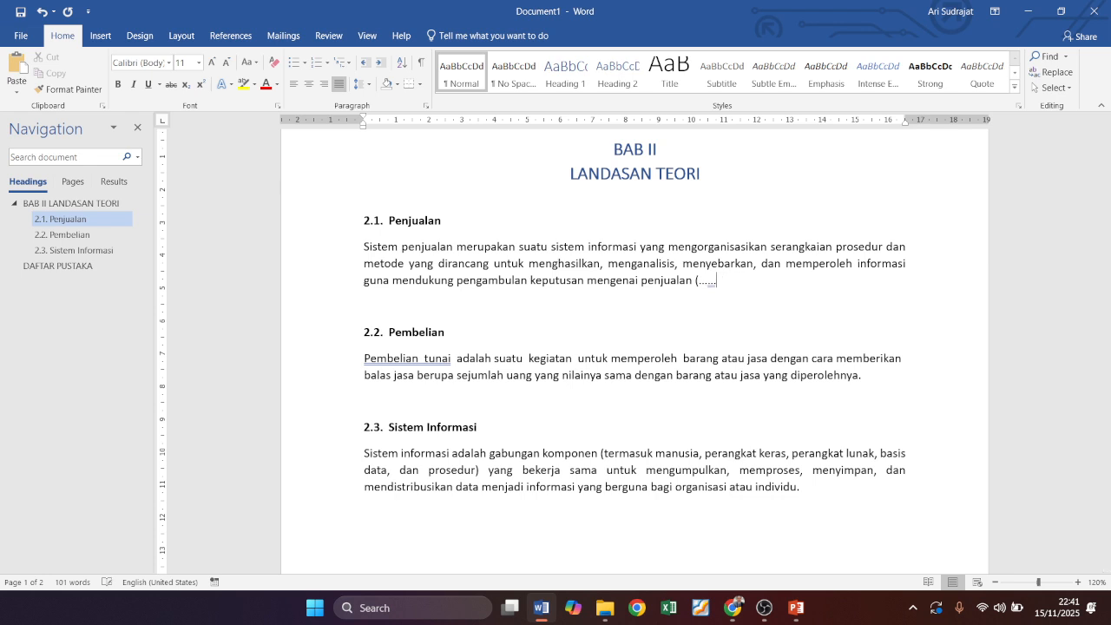
key(BackSpace)
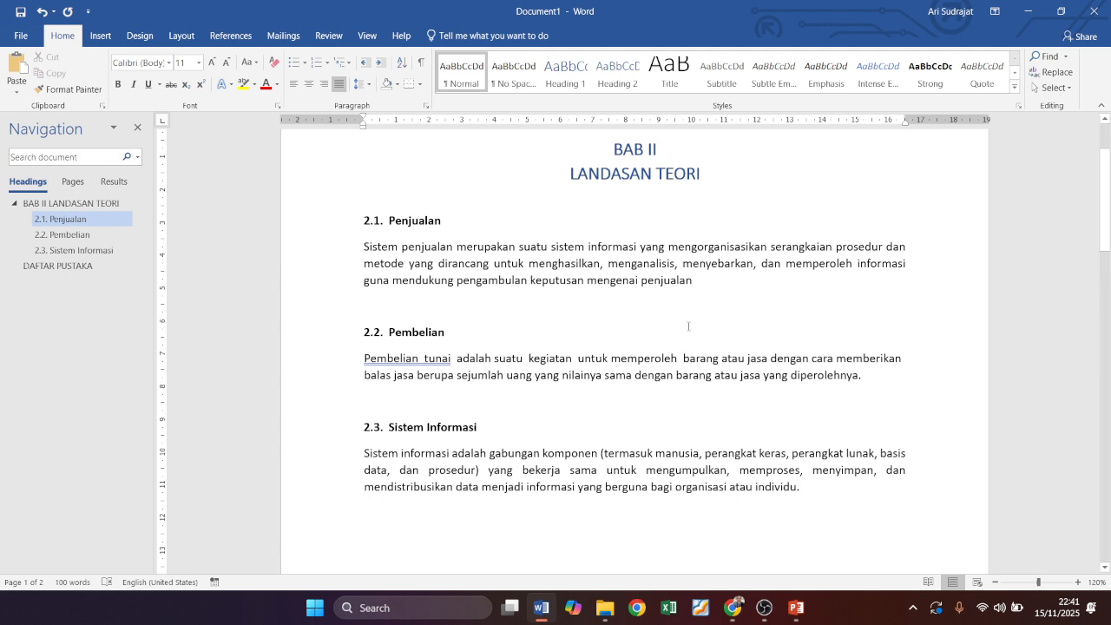
Place the cursor at the end of the 2.1 Penjualan paragraph and choose APA Sixth Edition as the bibliography style.
drag(816, 487, 364, 452)
click(597, 484)
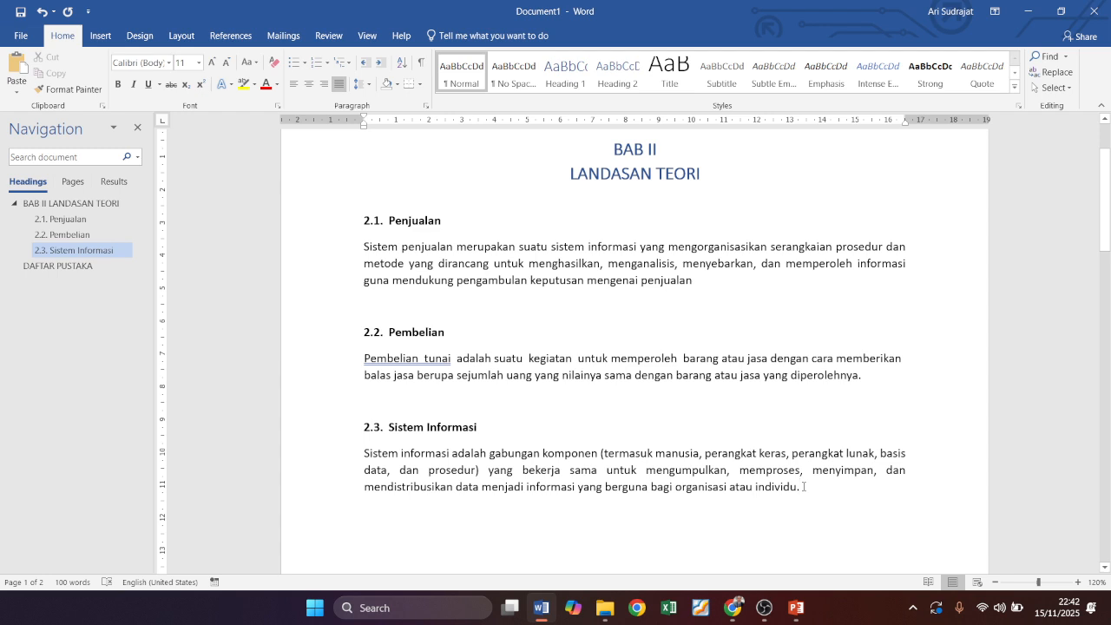
click(717, 281)
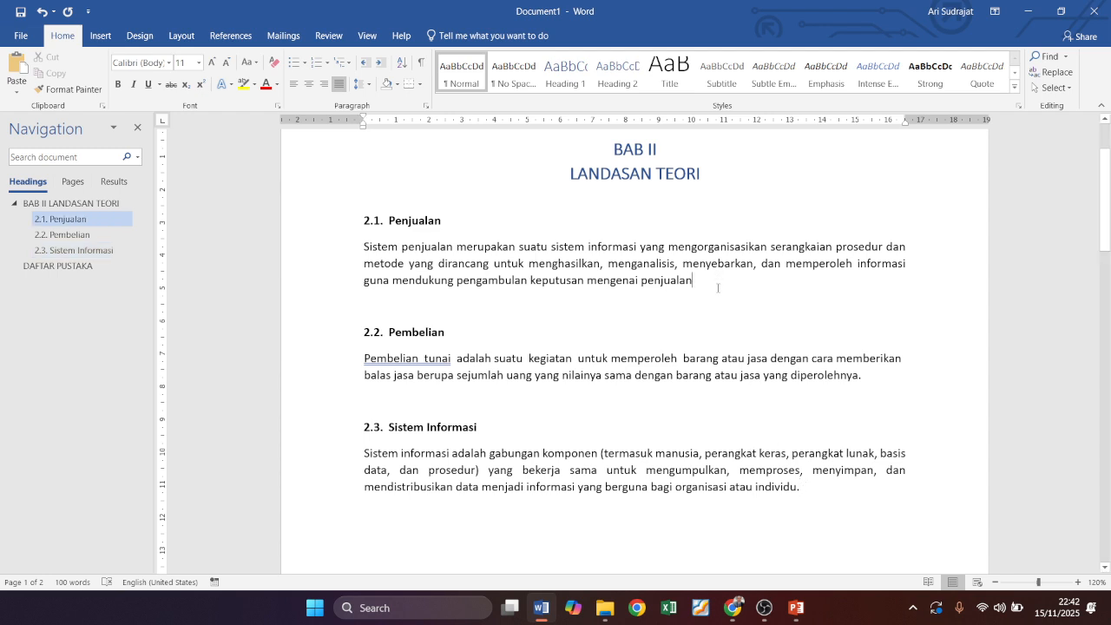
click(242, 37)
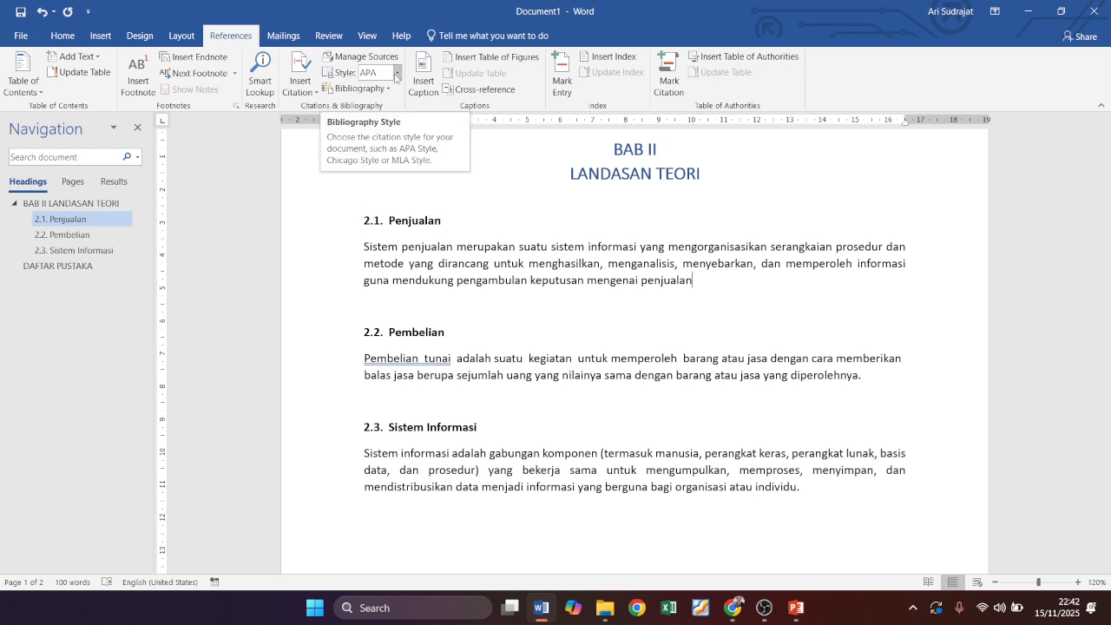
click(399, 76)
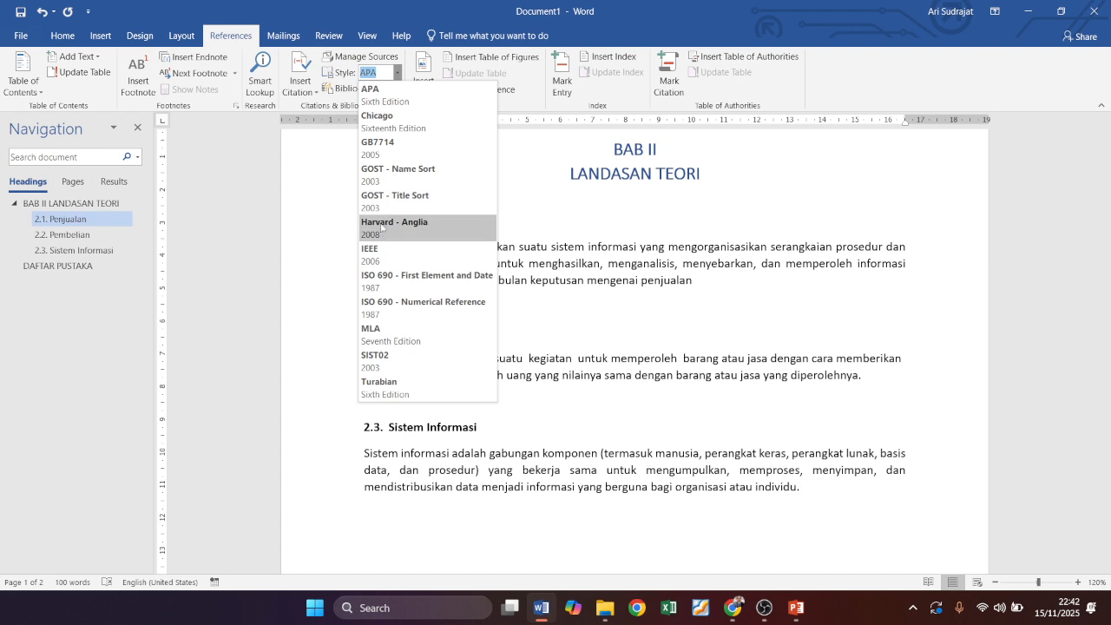
click(418, 105)
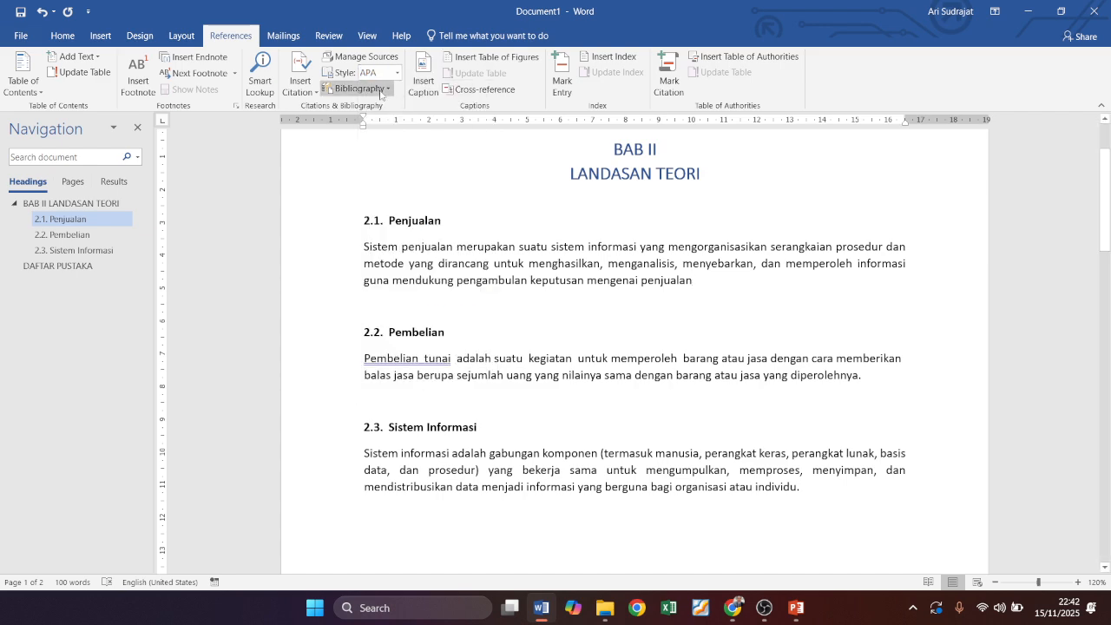
Open the Source Manager and look through the sources stored in its master list.
click(366, 57)
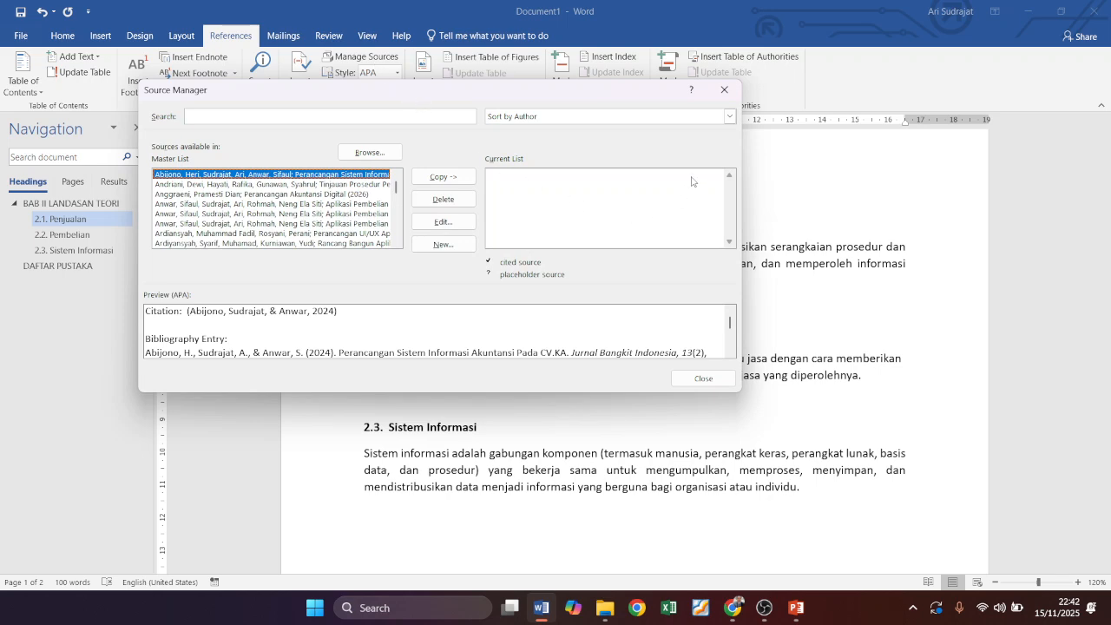
drag(610, 90, 779, 199)
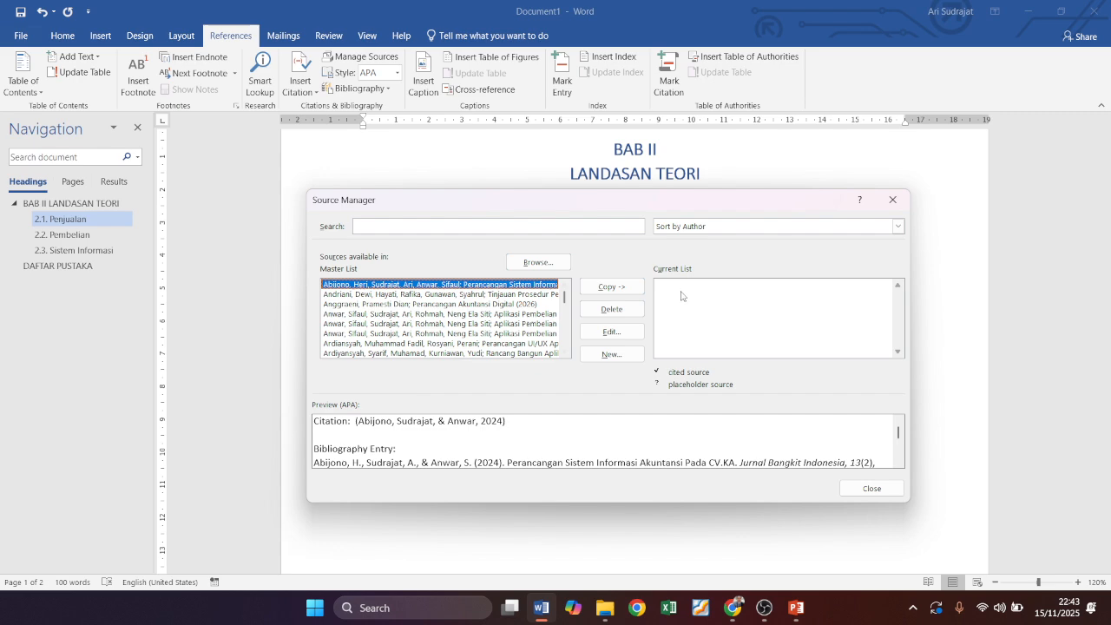
click(431, 314)
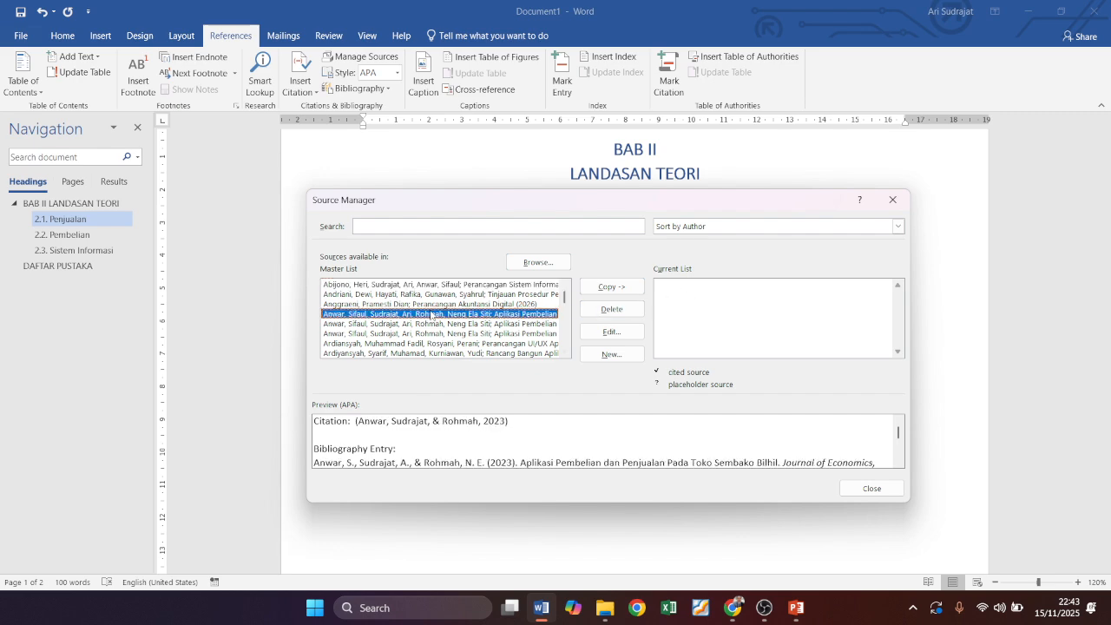
scroll(432, 319, down, 10)
scroll(432, 323, down, 2)
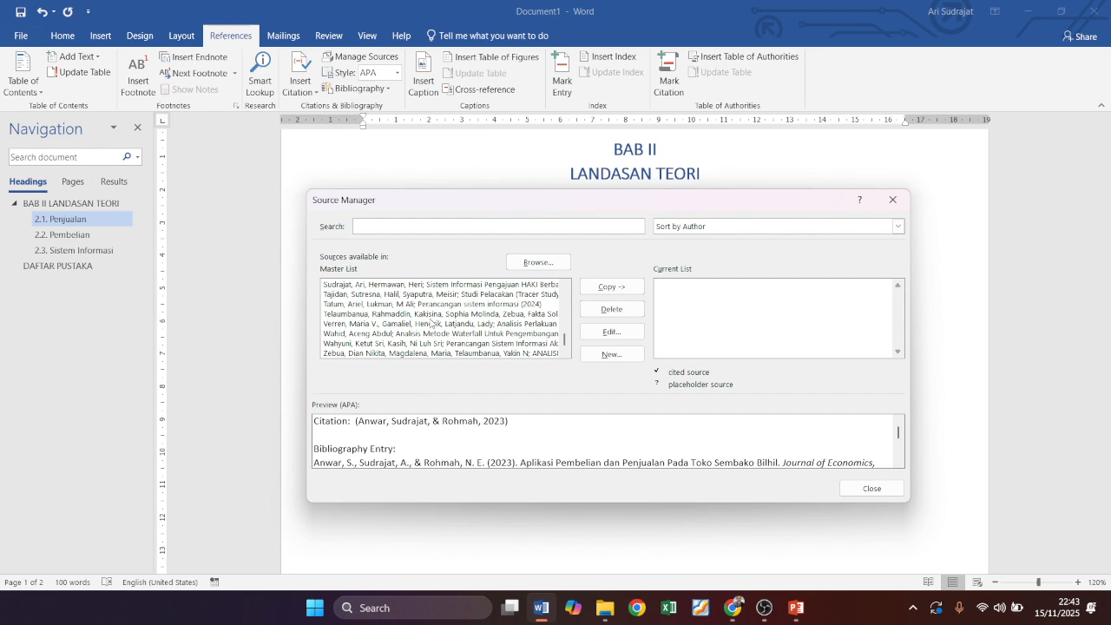
scroll(432, 323, up, 12)
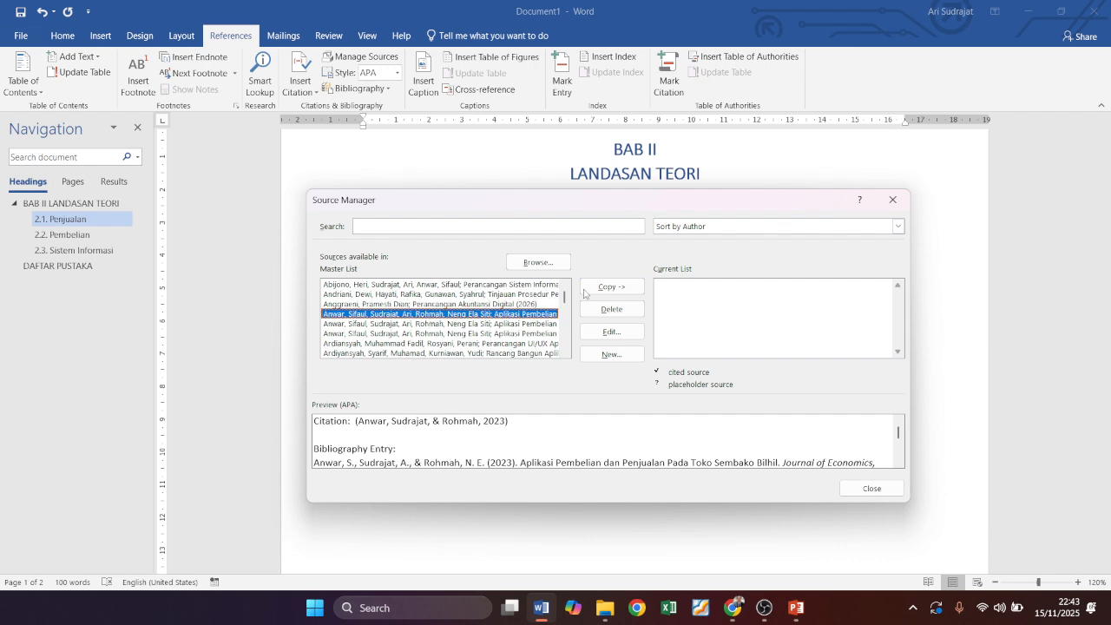
Start a new source in the Source Manager and set its type to Journal Article.
click(630, 355)
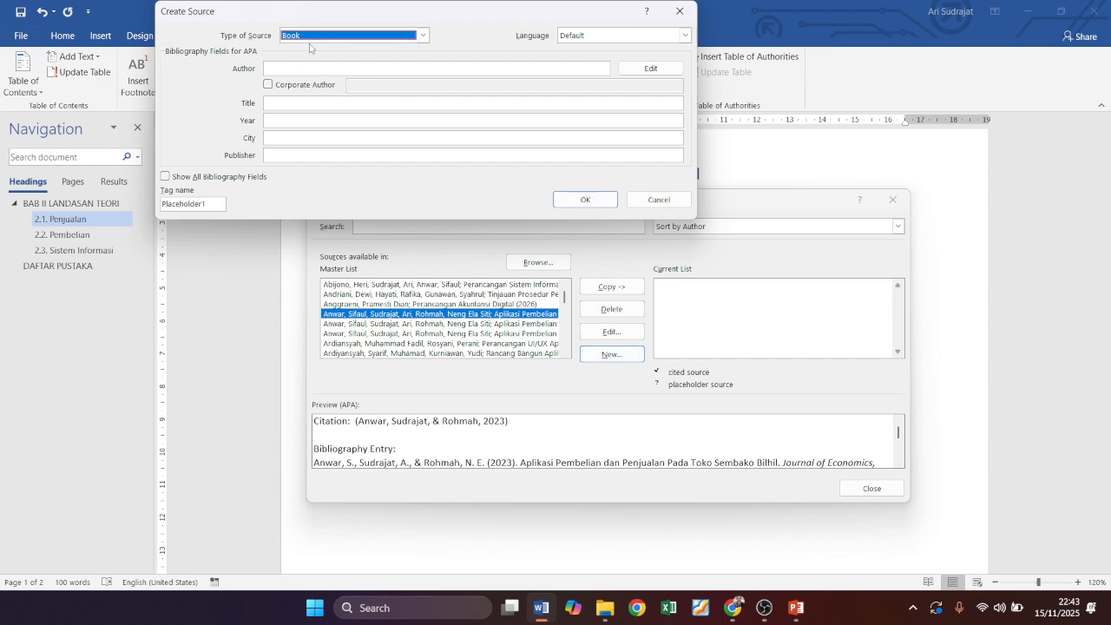
drag(294, 22, 562, 227)
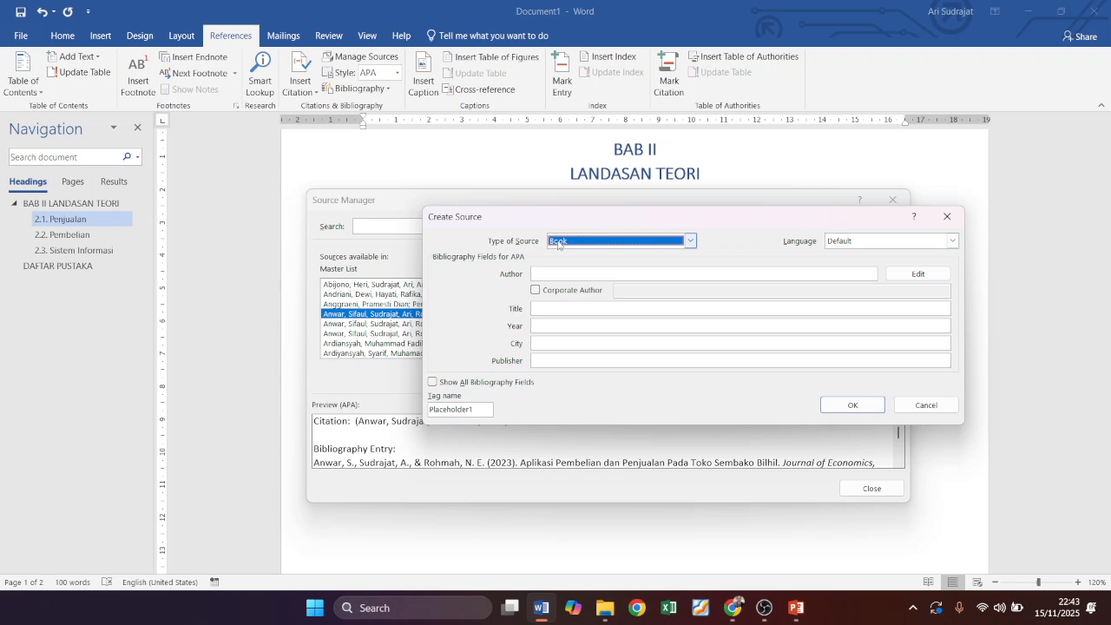
click(691, 242)
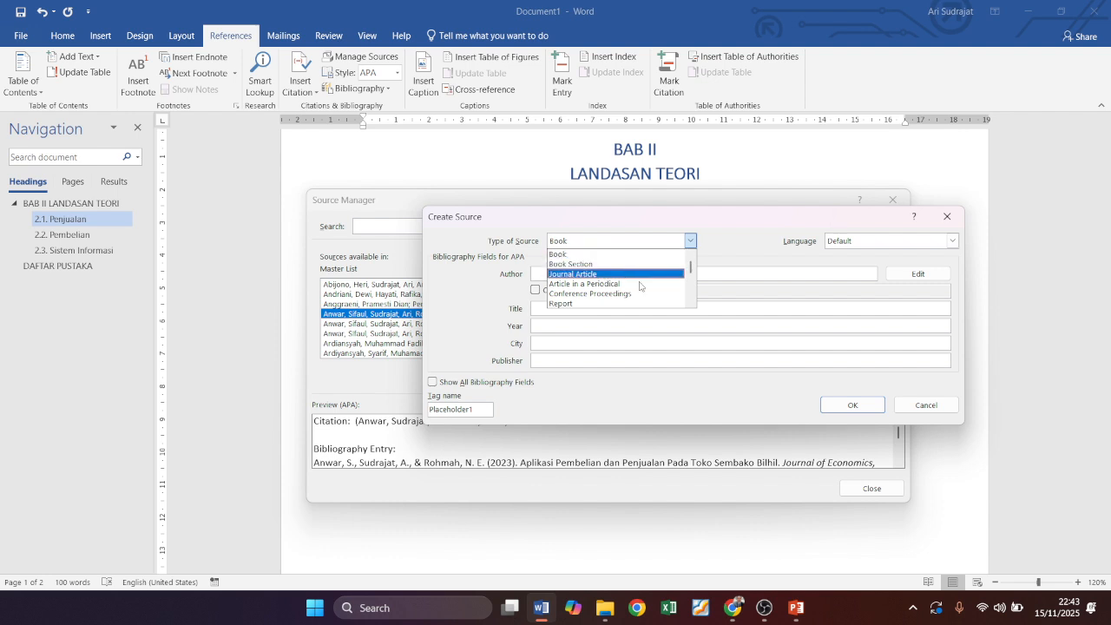
double_click(690, 302)
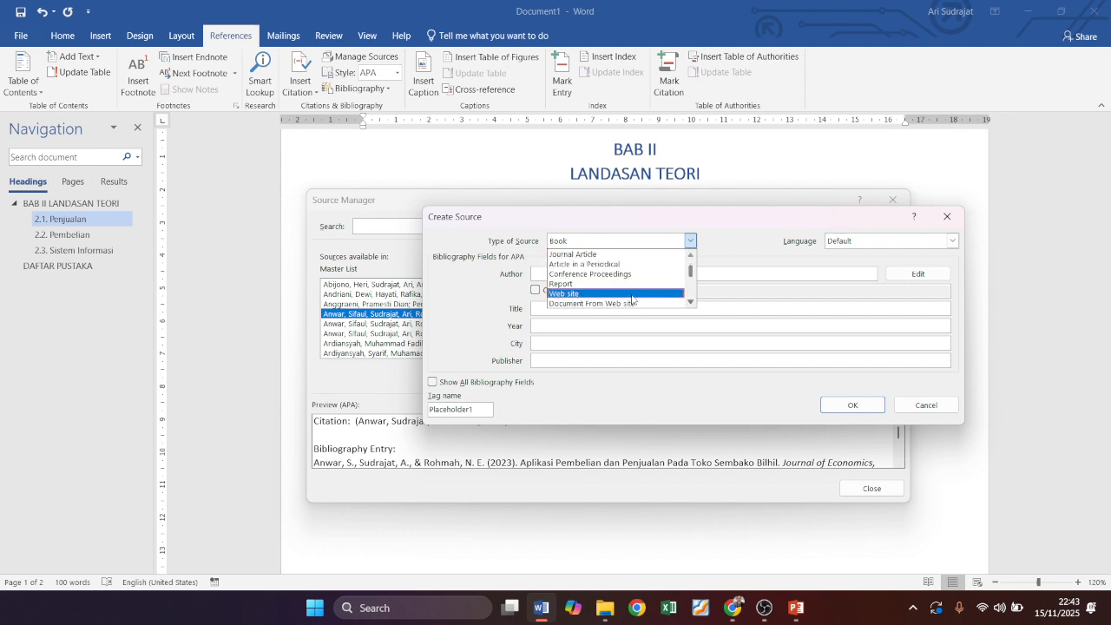
double_click(688, 256)
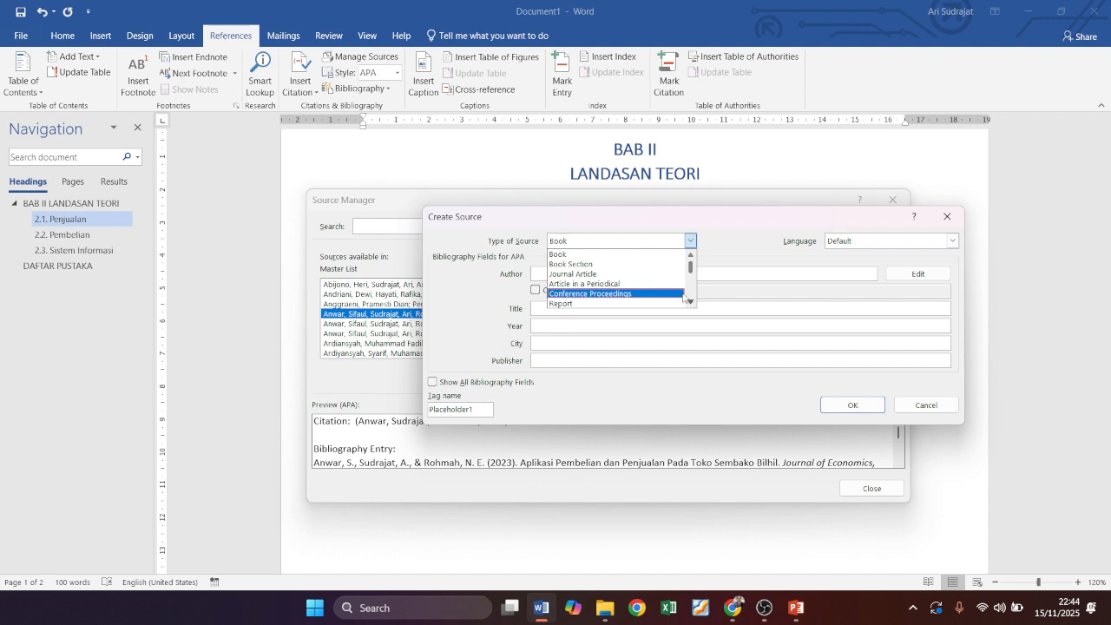
click(647, 274)
click(662, 271)
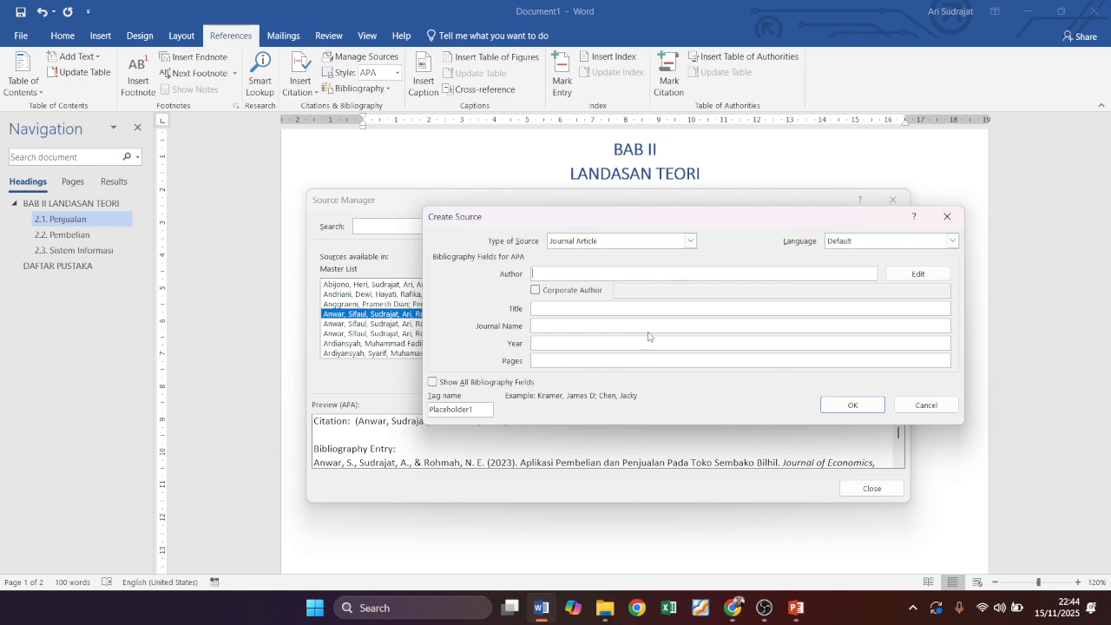
Copy the article's author names from the Google Scholar page in Chrome into the Author field of the new source in Word.
key(alt+Tab)
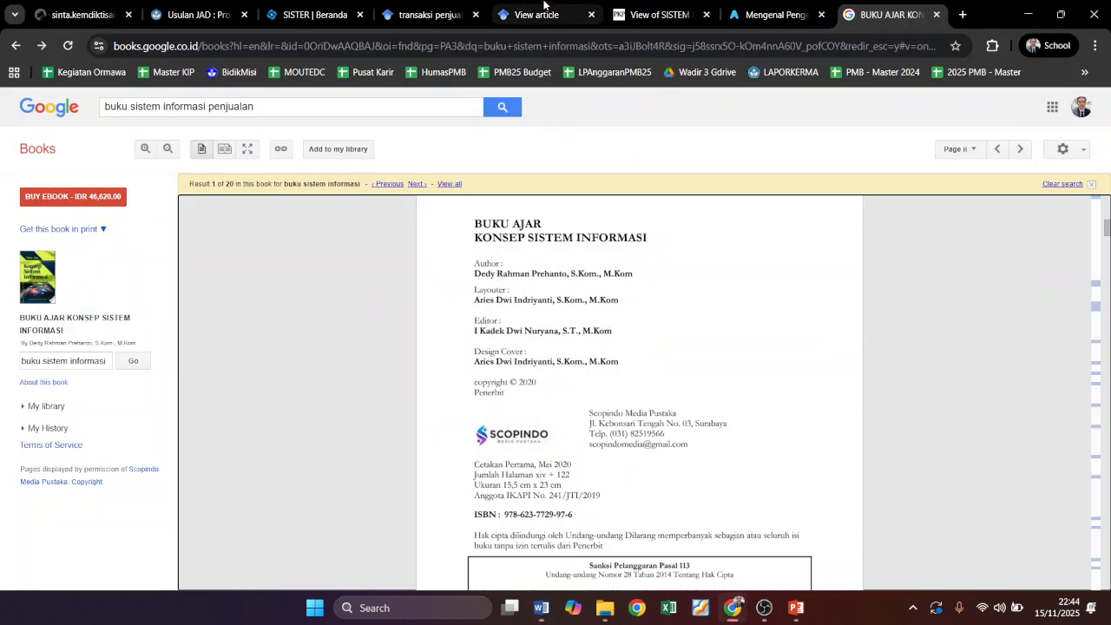
click(544, 10)
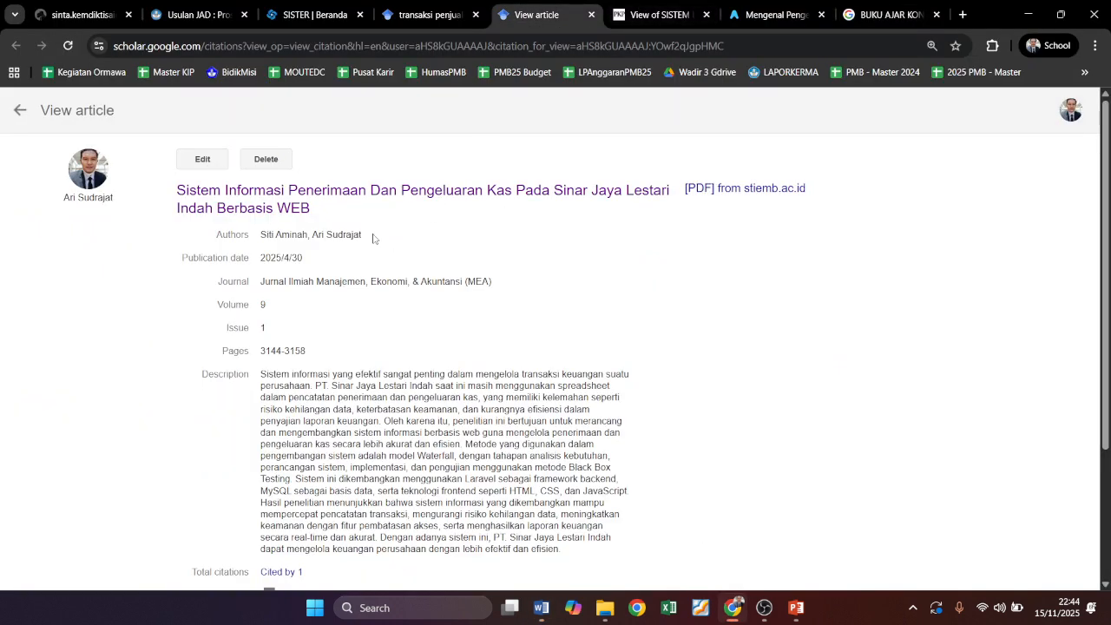
drag(374, 239, 262, 239)
key(ctrl+c)
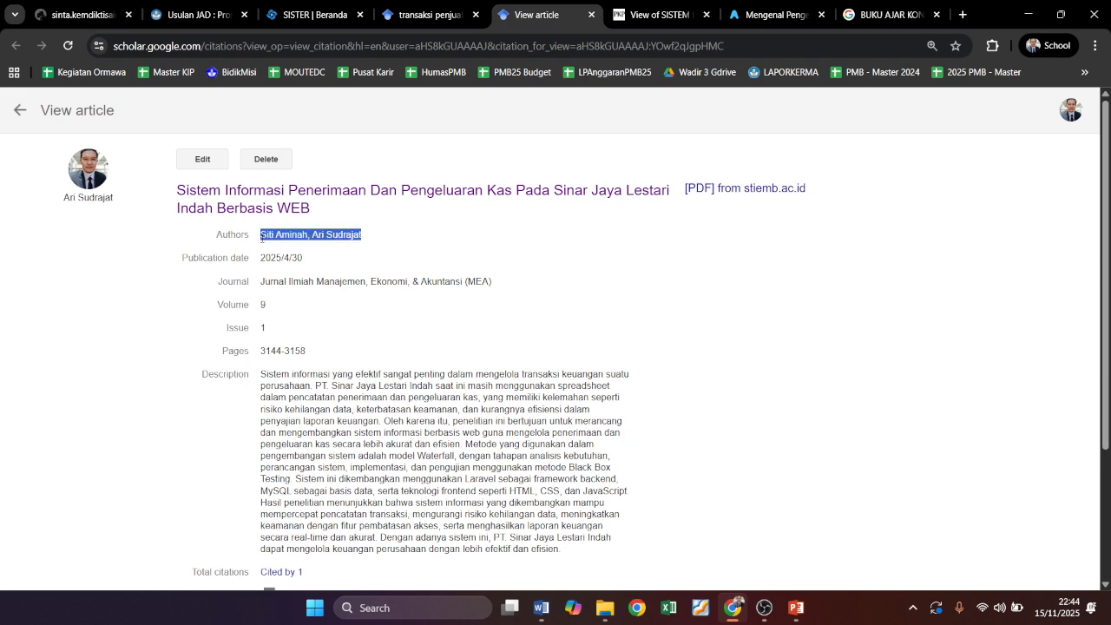
key(alt+Tab)
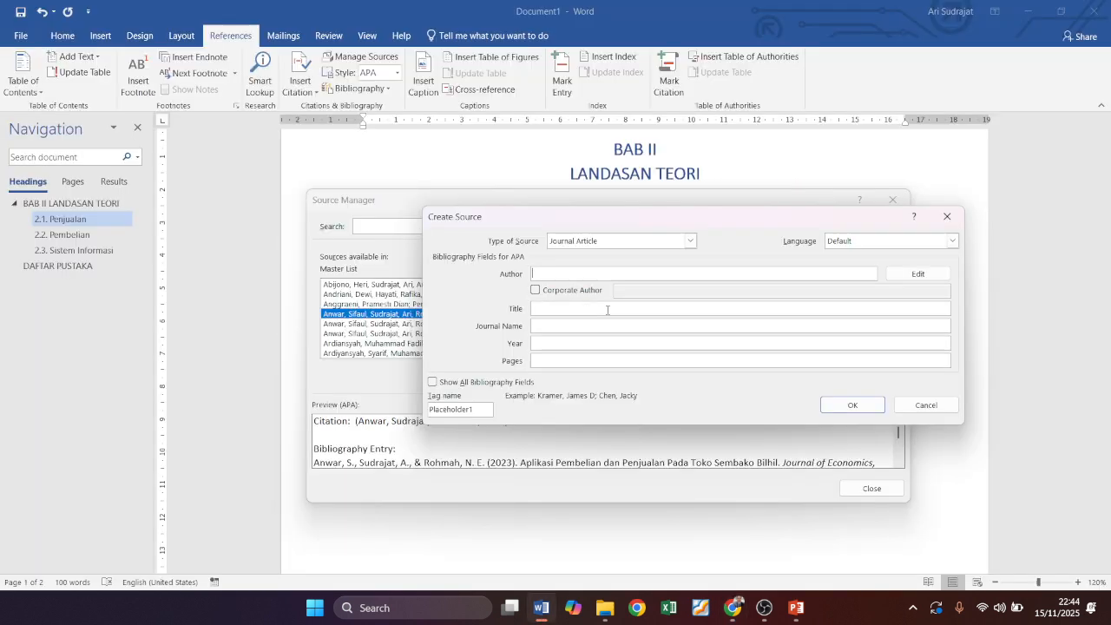
click(604, 273)
key(ctrl+v)
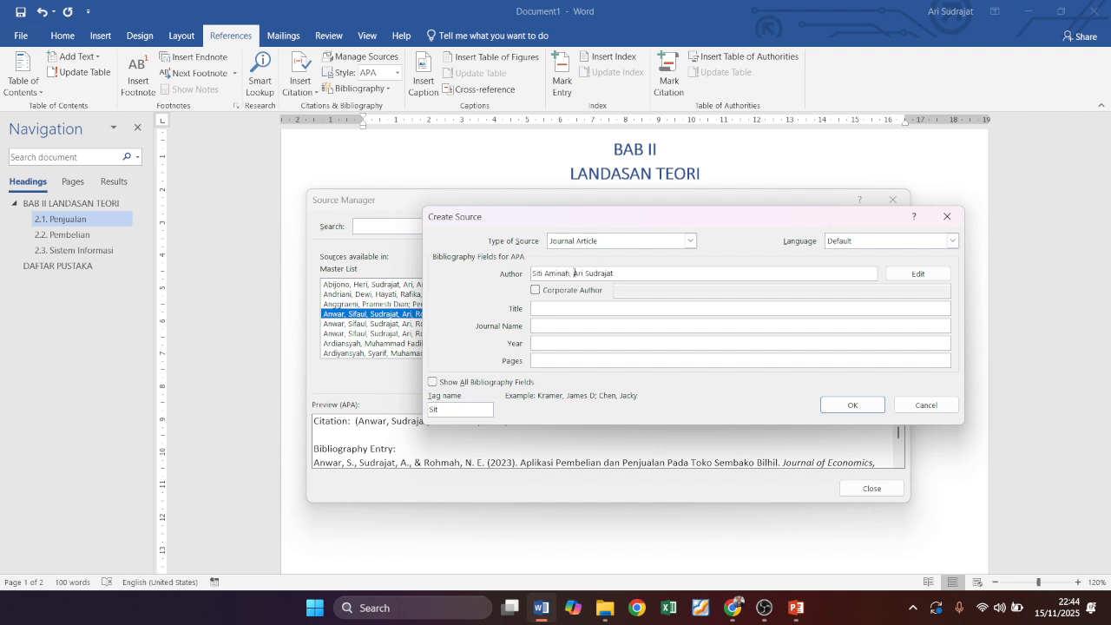
Replace the comma between the two author names with a semicolon in the source's Author field.
click(573, 274)
key(BackSpace)
key(BackSpace)
text(;)
Copy the title "Sistem Informasi Penerimaan Dan Pengeluaran Kas Pada Sinar Jaya Lestari Indah Berbasis WEB" from Google Scholar into the source's Title field.
click(591, 308)
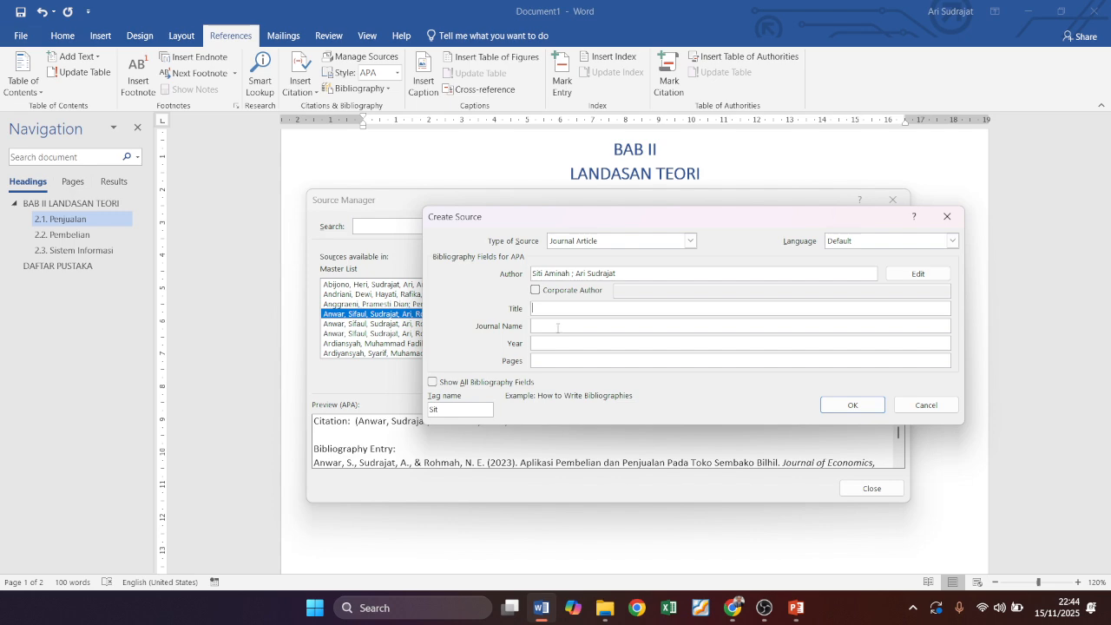
key(alt+Tab)
click(324, 215)
drag(325, 214, 178, 190)
key(ctrl+c)
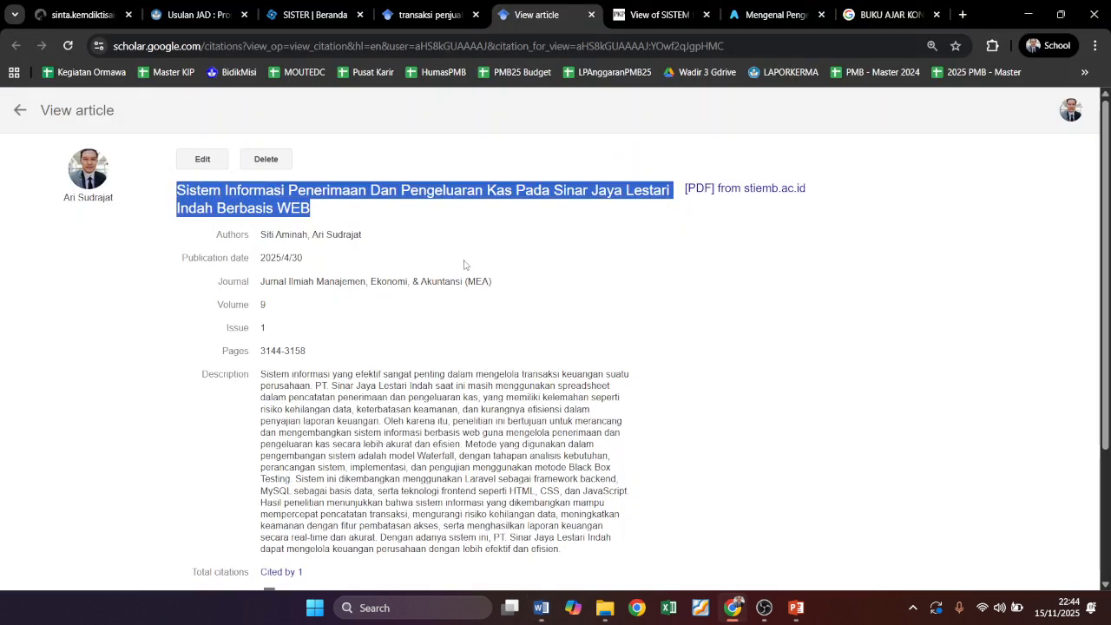
key(alt+Tab)
key(ctrl+v)
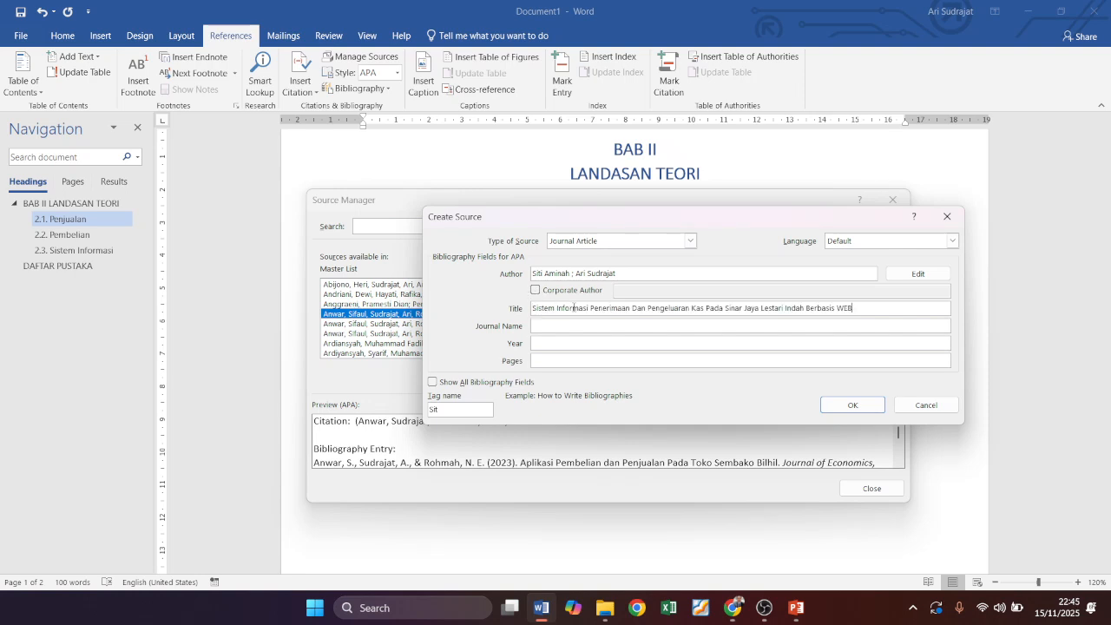
Copy the journal name "Jurnal Ilmiah Manajemen, Ekonomi, & Akuntansi" from the Google Scholar page into the source's Journal Name field.
click(587, 324)
key(alt+Tab)
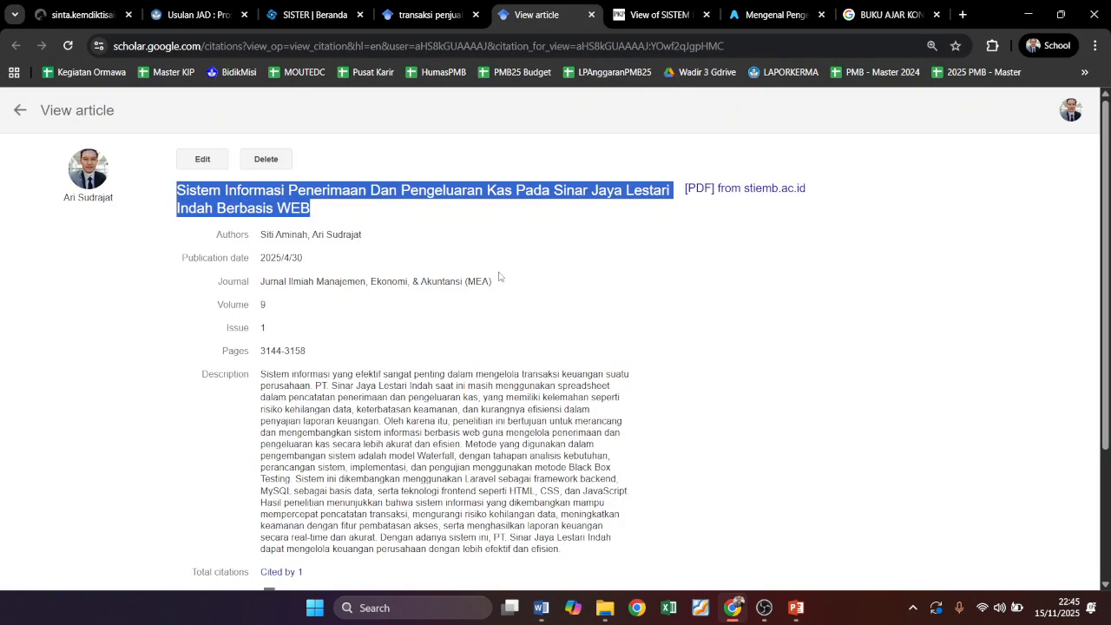
drag(260, 291, 464, 282)
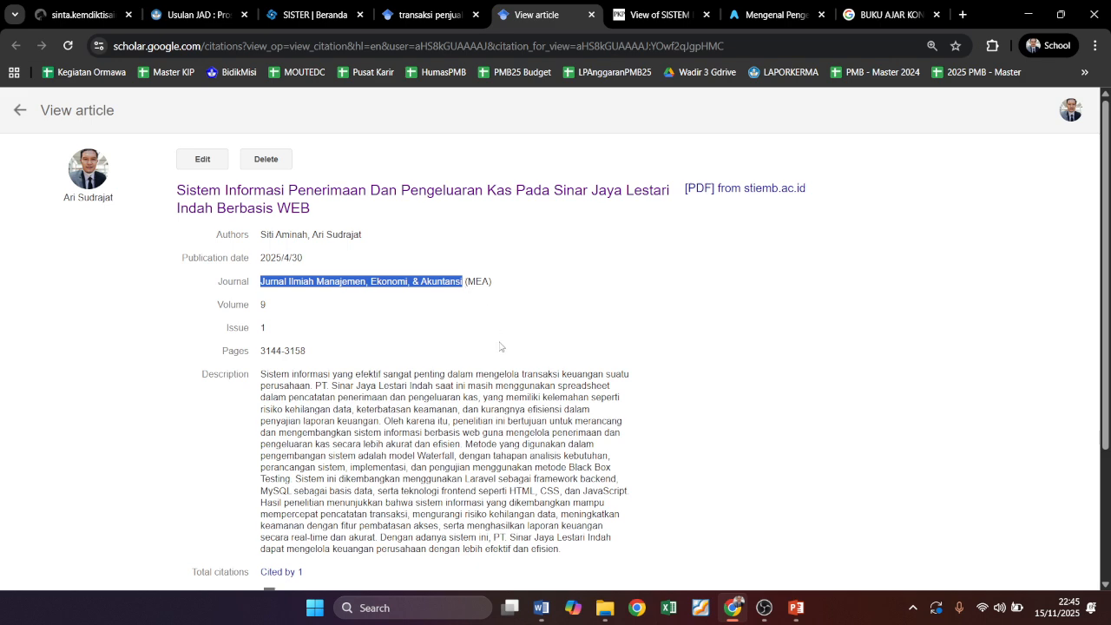
key(alt+Tab)
key(ctrl+v)
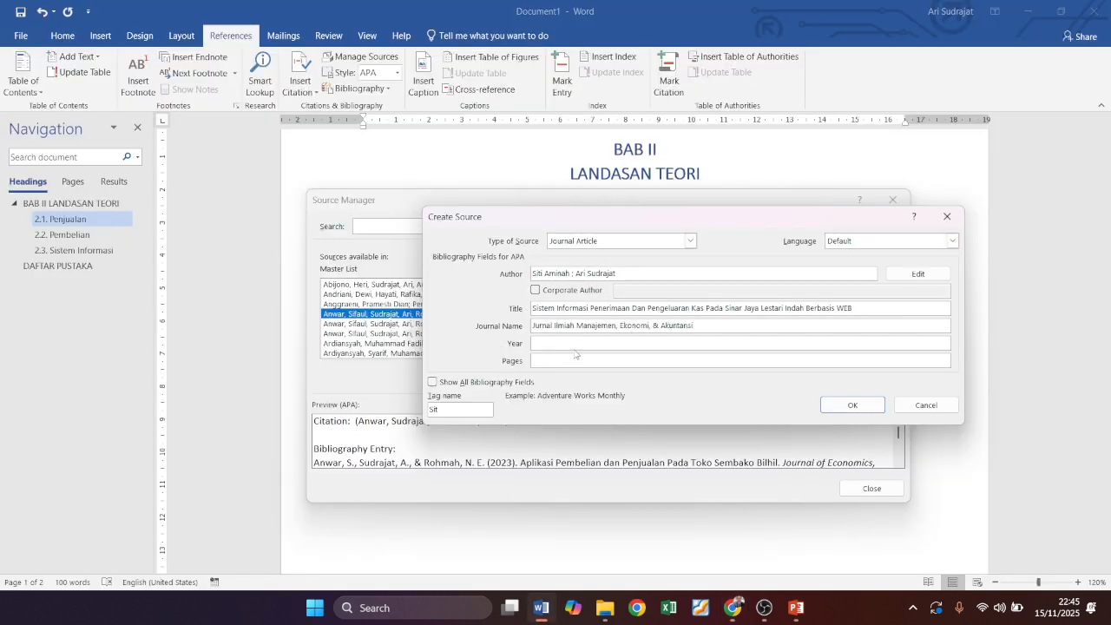
Set the source's Year to 2025, taken from the article's publication date on the Google Scholar page in Chrome.
click(574, 351)
key(alt+Tab)
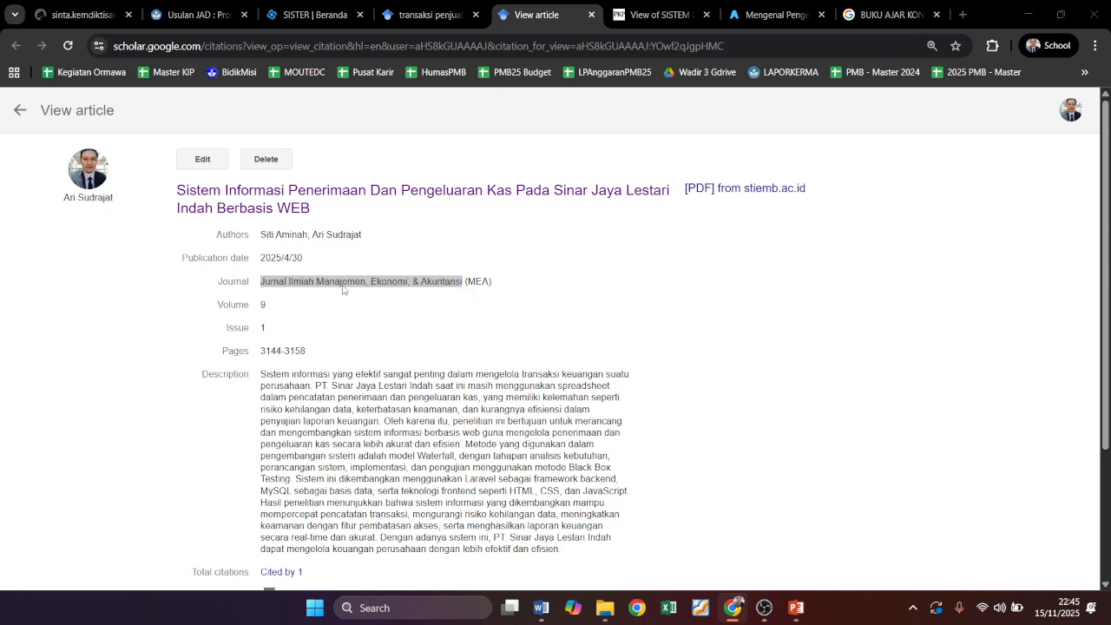
key(alt+Tab)
text(2025)
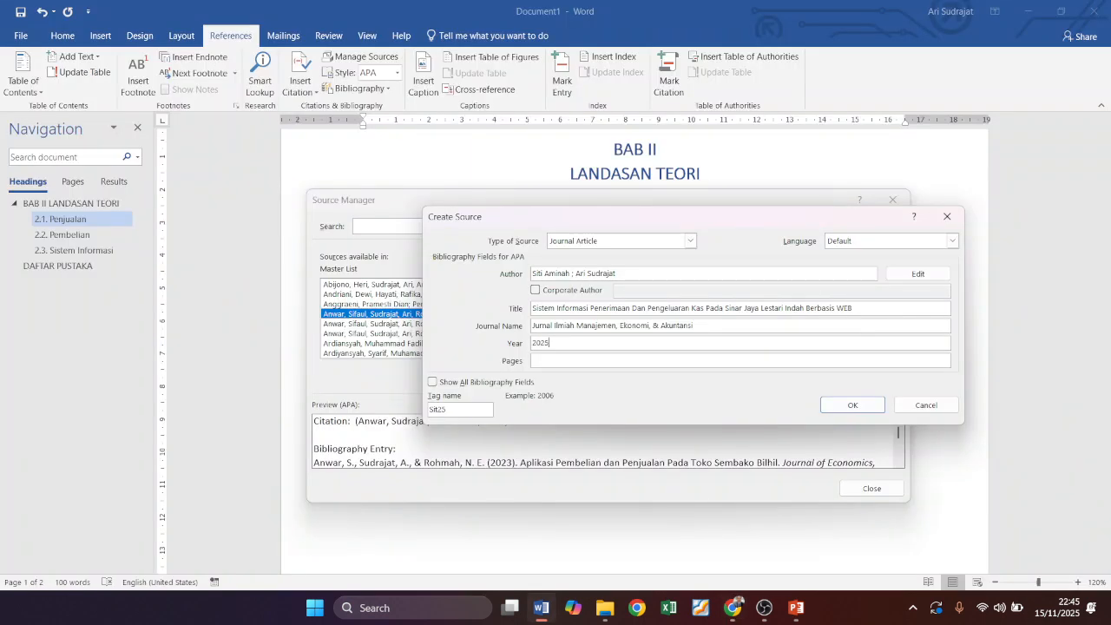
Copy the page range 3144-3158 from the Google Scholar page in Chrome into the source's Pages field in Word.
key(alt+Tab)
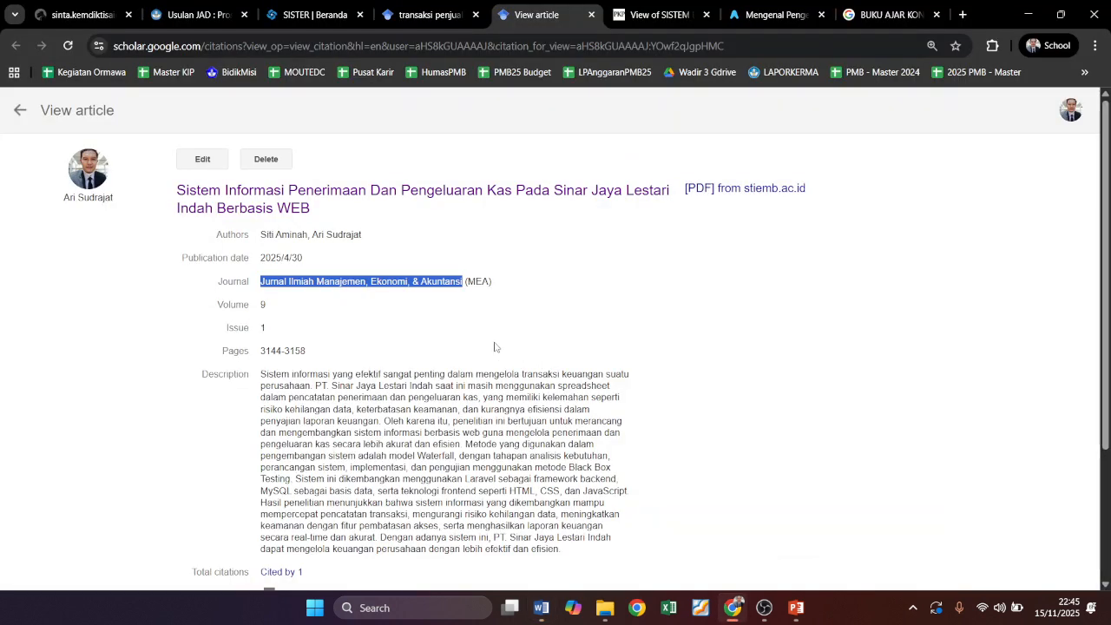
drag(318, 353, 258, 352)
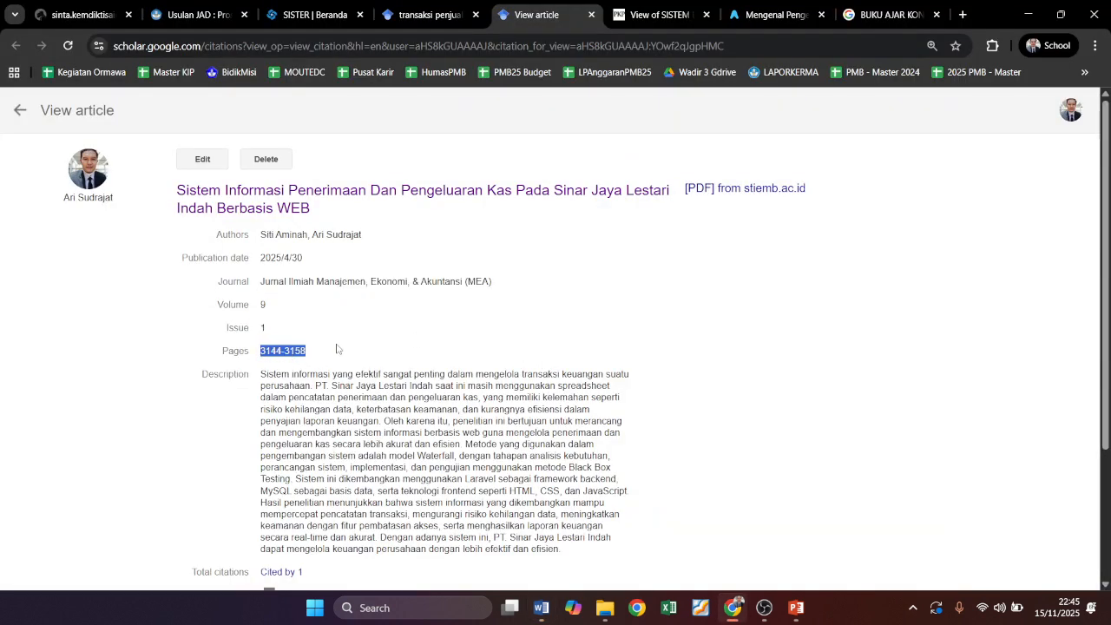
key(ctrl+c)
key(alt+Tab)
click(558, 360)
key(ctrl+v)
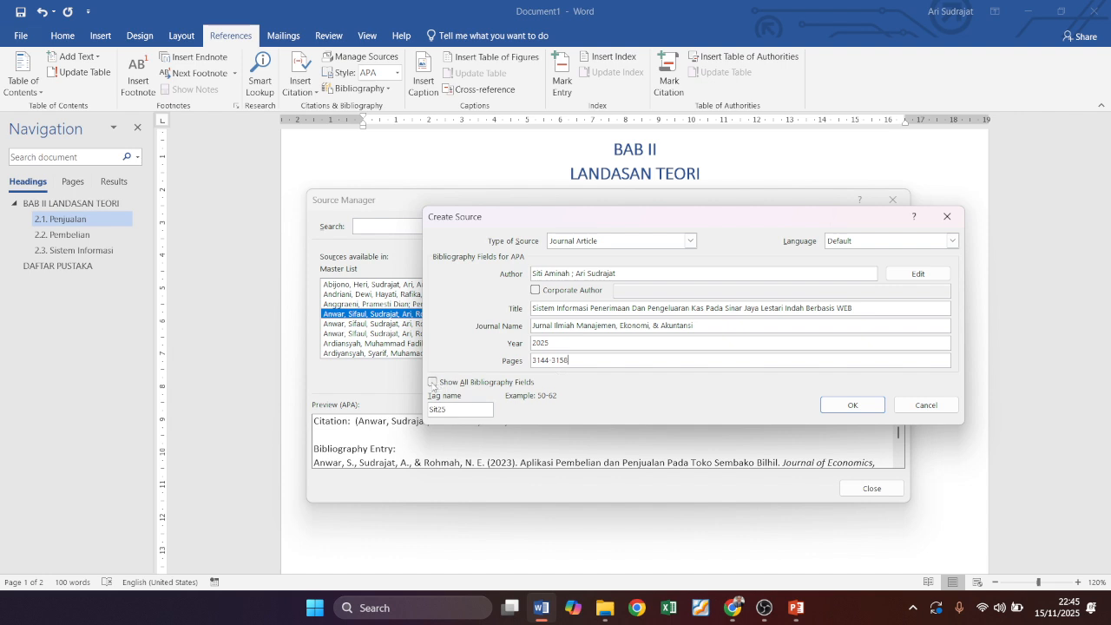
Show all bibliography fields and copy volume 9 from the Google Scholar page into the source's Volume field.
click(433, 384)
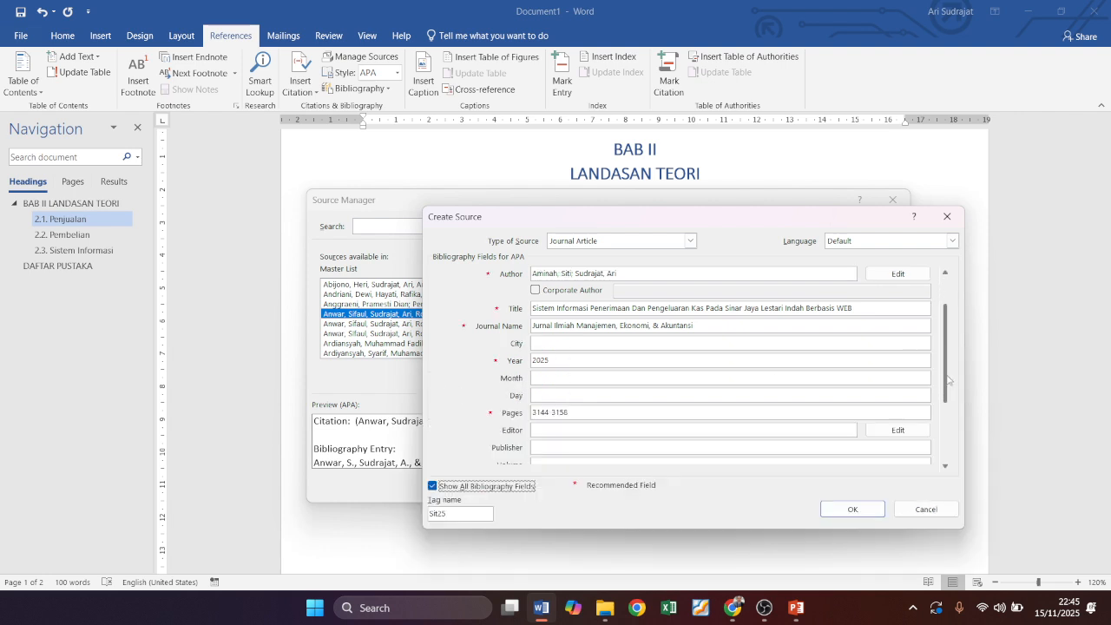
scroll(937, 382, down, 1)
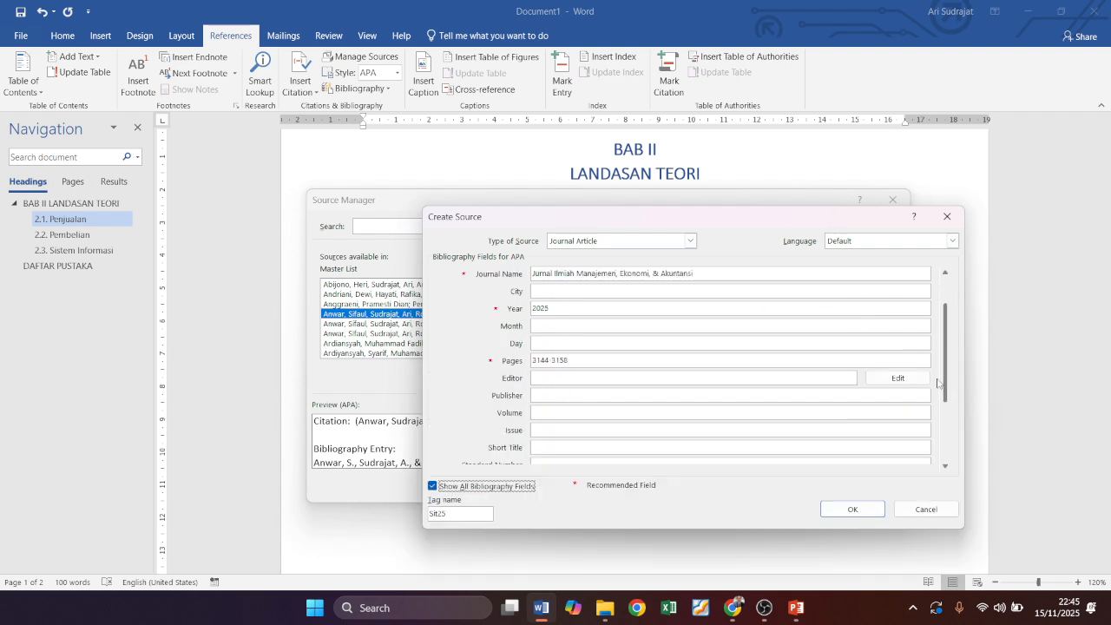
click(588, 394)
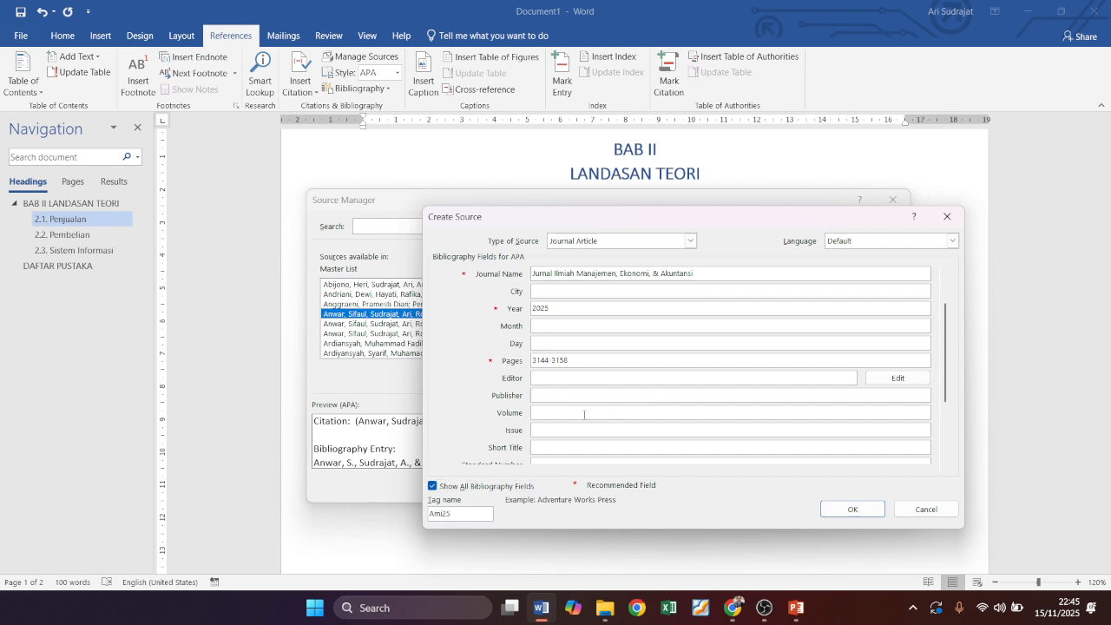
click(583, 415)
key(Tab)
click(547, 411)
key(alt+Tab)
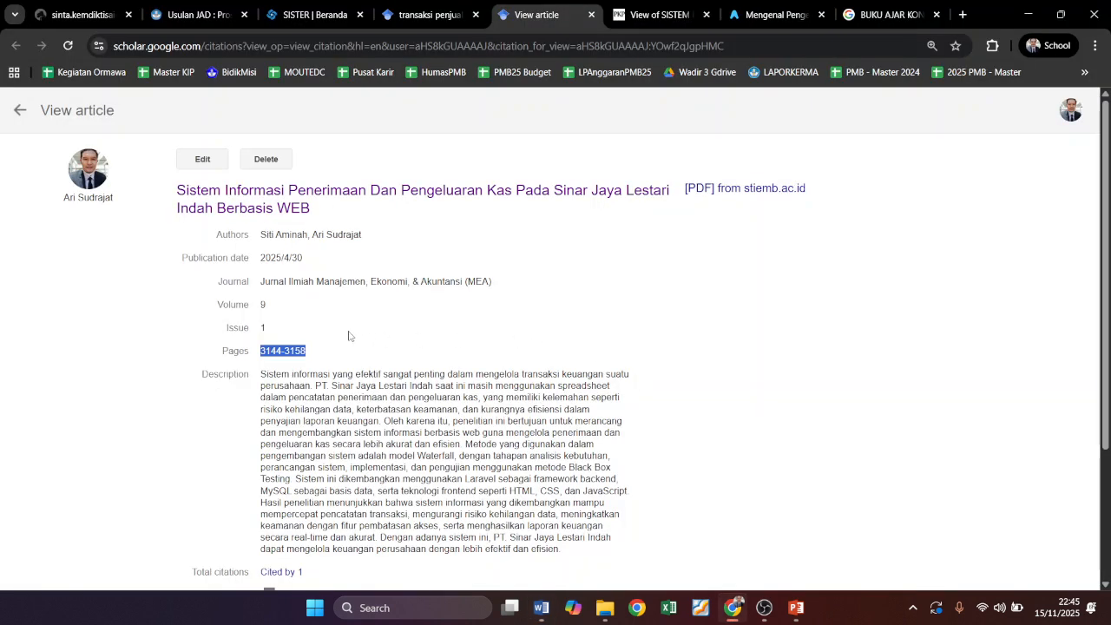
double_click(268, 306)
key(alt+Tab)
key(ctrl+v)
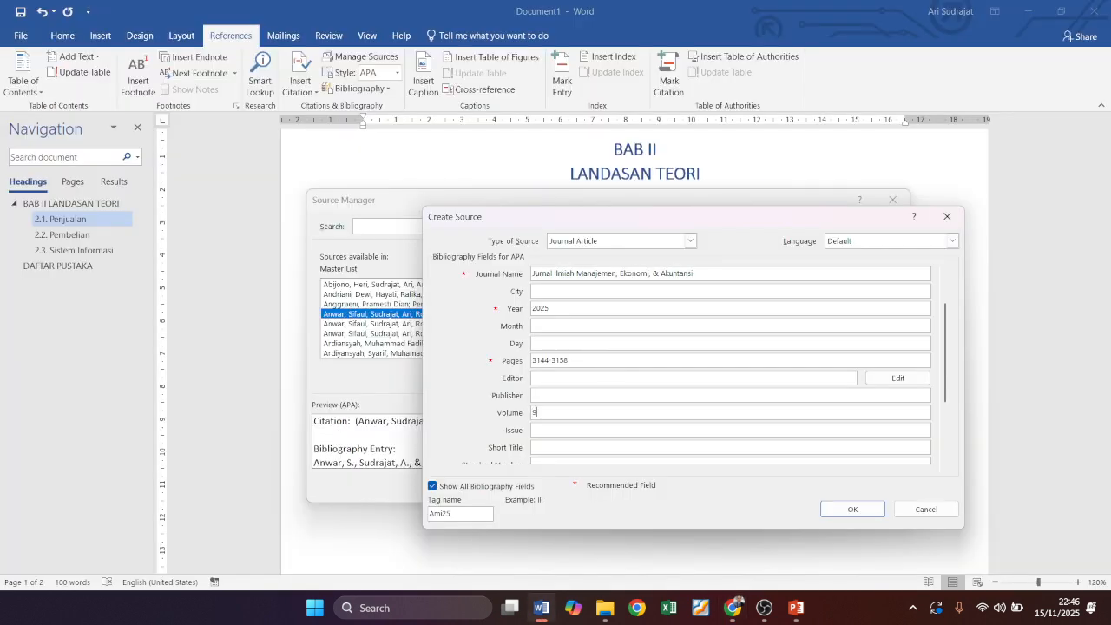
Set the source's Issue to 1 and save the journal article source.
key(Tab)
text(1)
click(854, 515)
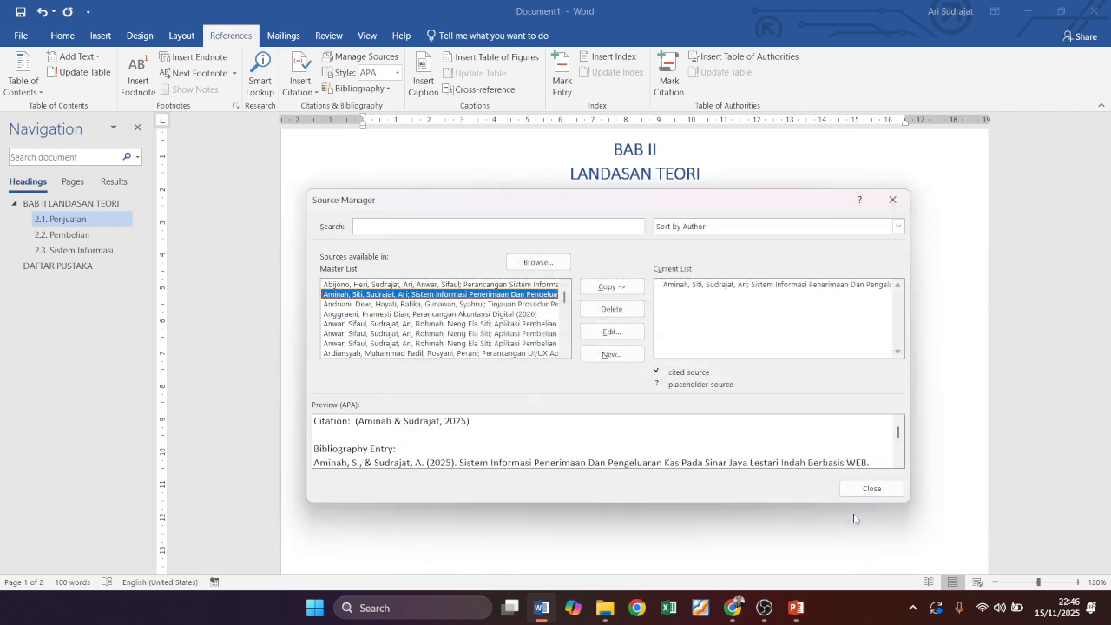
Create another source in the Source Manager with Book as its type.
click(738, 285)
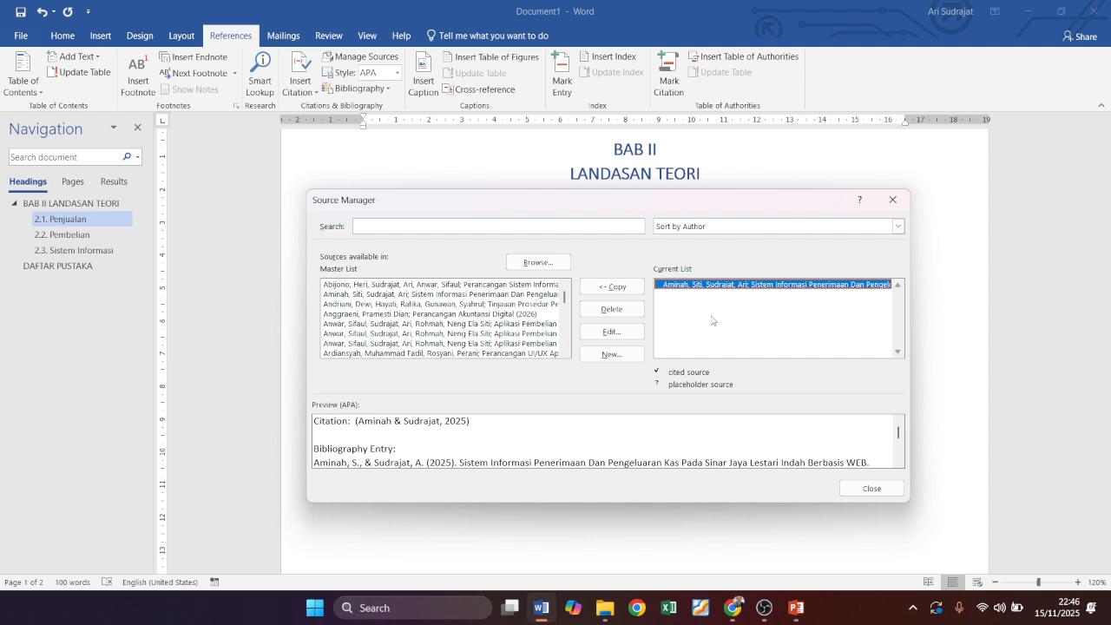
click(622, 355)
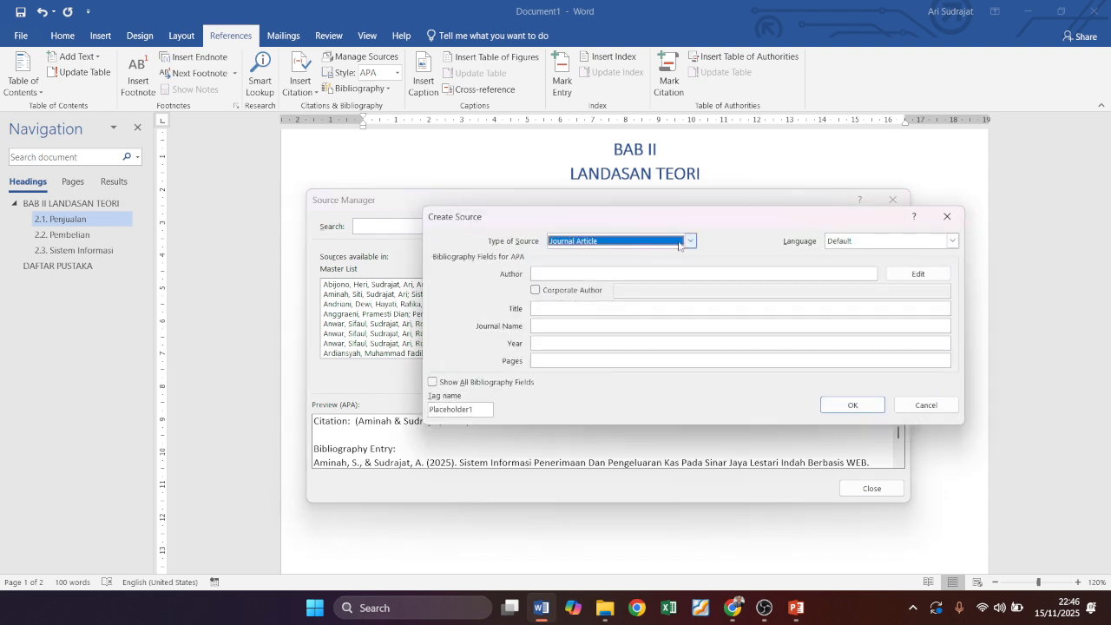
click(692, 242)
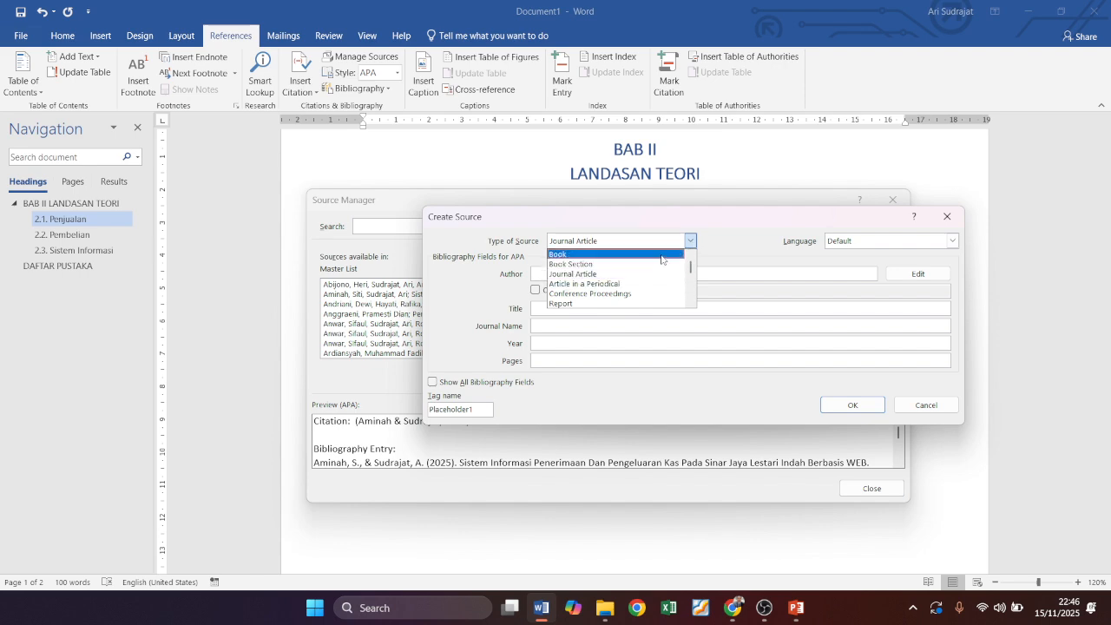
click(660, 255)
Look up the book's author on the Google Books page in Chrome and enter the author's full name without titles in Word's Author field.
click(648, 276)
key(alt+Tab)
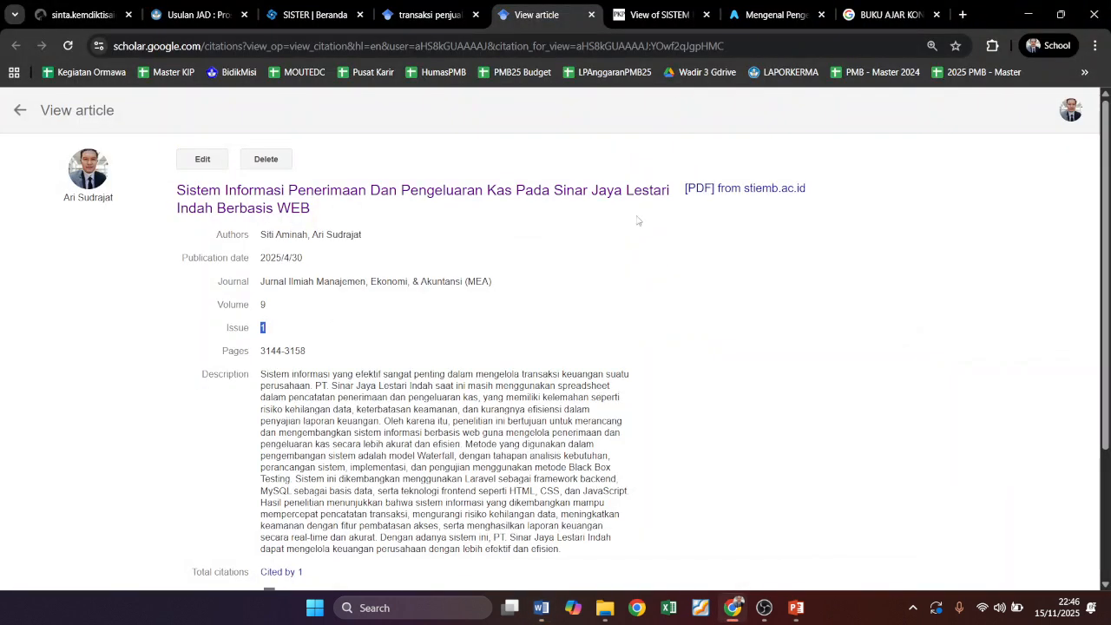
click(882, 10)
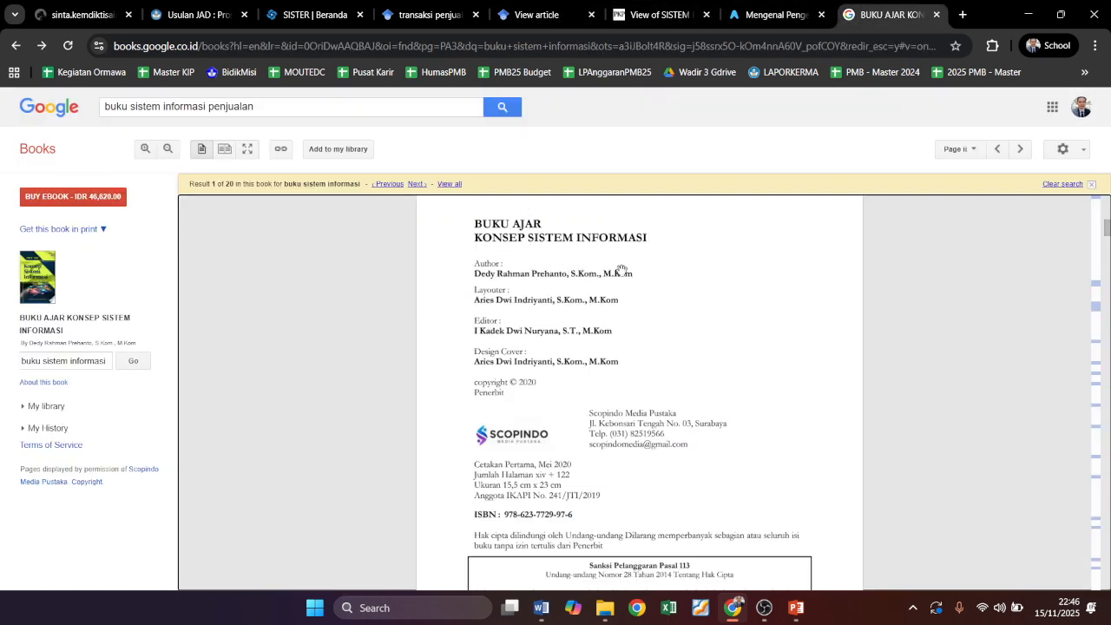
key(alt+Tab)
key(alt+Tab)
key(alt+Tab)
text(De)
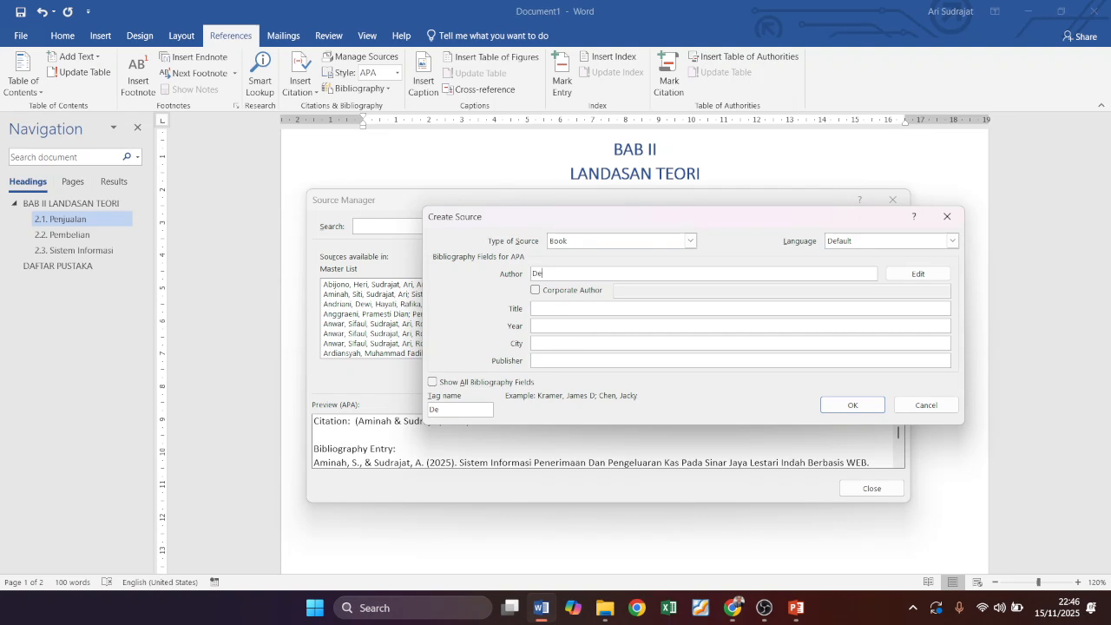
text(ddy Rahman Prehanto)
text(Ari Sudrajat)
key(BackSpace)
key(BackSpace)
key(BackSpace)
key(BackSpace)
key(BackSpace)
key(BackSpace)
key(BackSpace)
key(BackSpace)
key(BackSpace)
key(BackSpace)
Check the title on the Google Books page and enter "Konsep Sistem Informasi" in the book source's Title field.
click(583, 308)
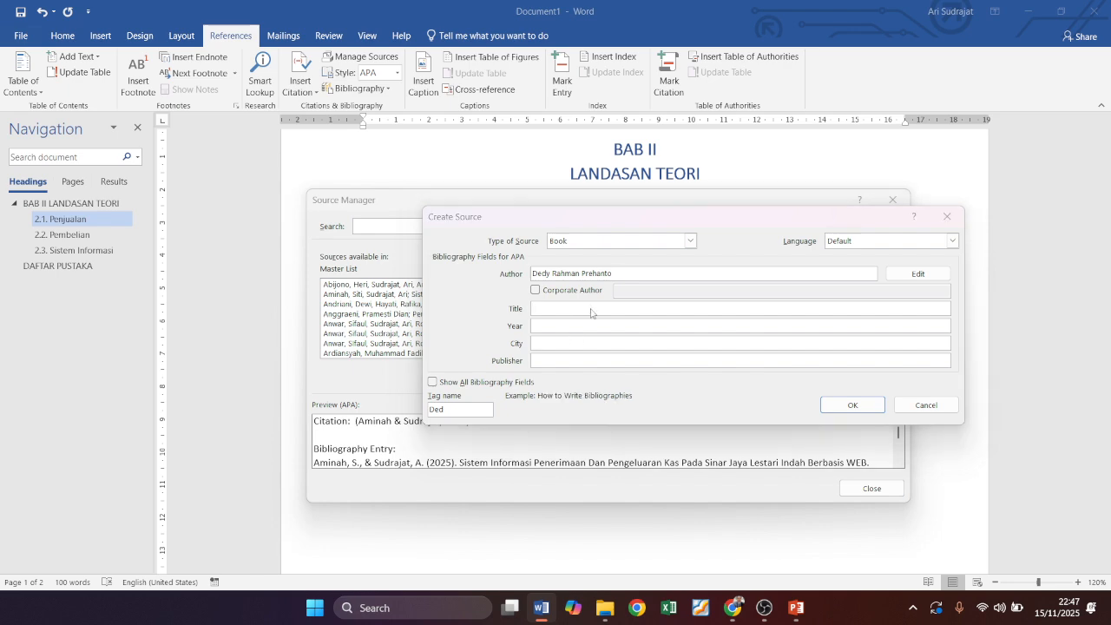
key(alt+Tab)
key(alt+Tab)
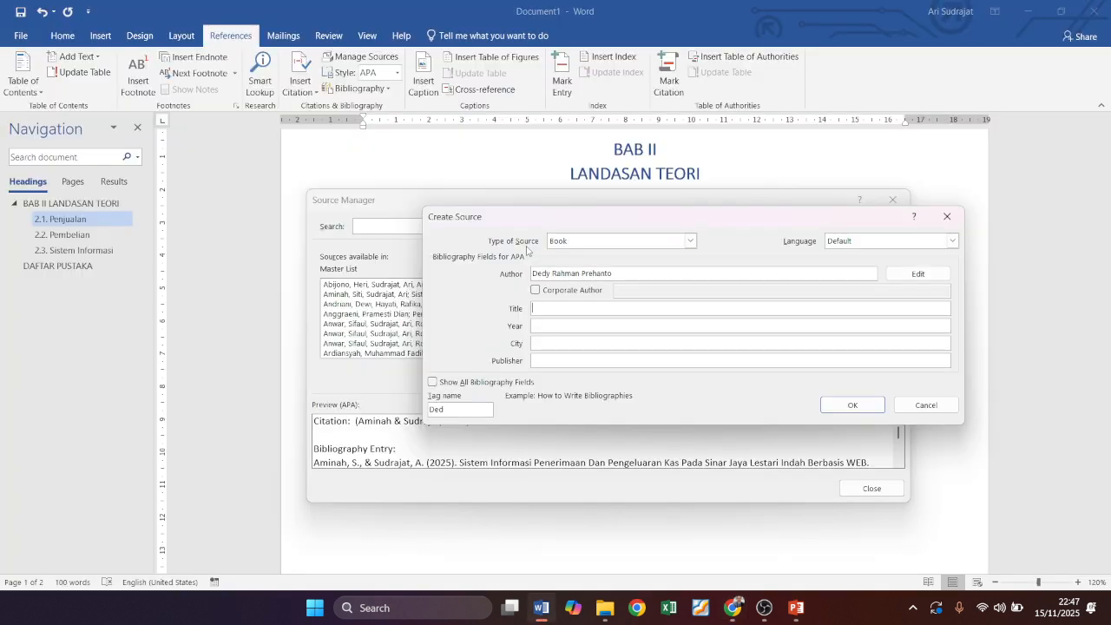
text(Konsep Sistem Informasi)
Look up the print date on the Google Books page and set the book source's Year to 2020.
key(alt+Tab)
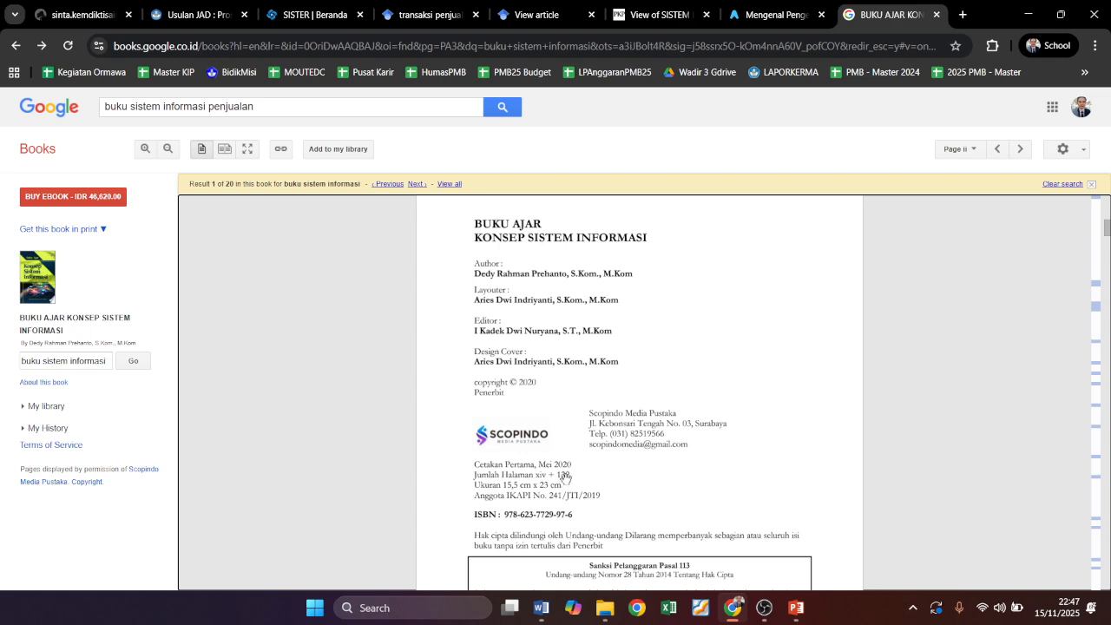
scroll(603, 460, up, 2)
scroll(570, 473, down, 1)
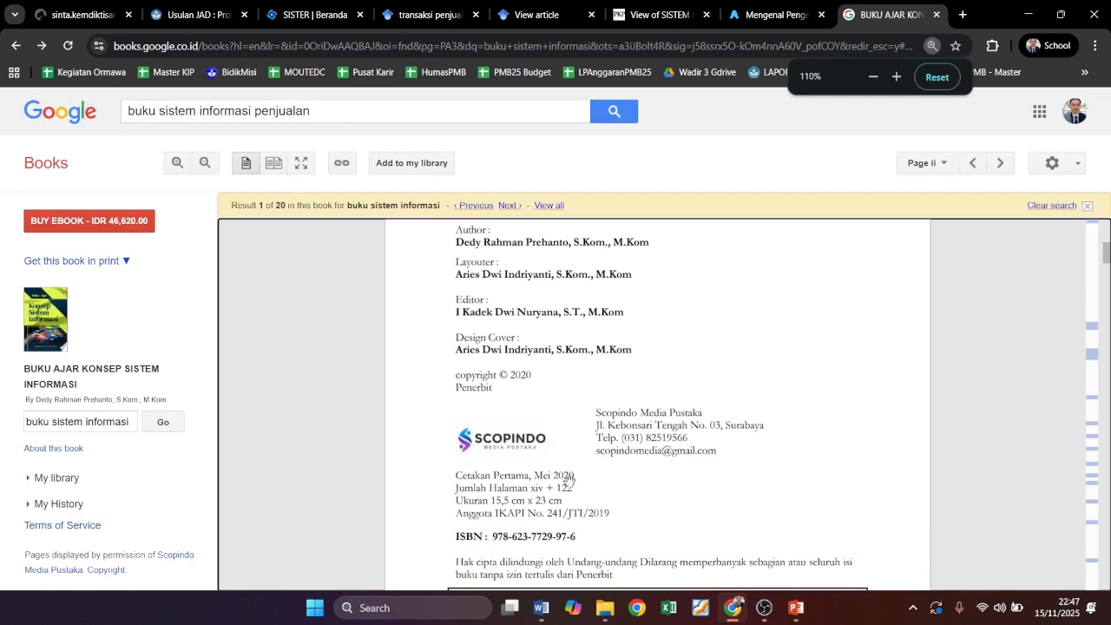
key(alt+Tab)
text(2020)
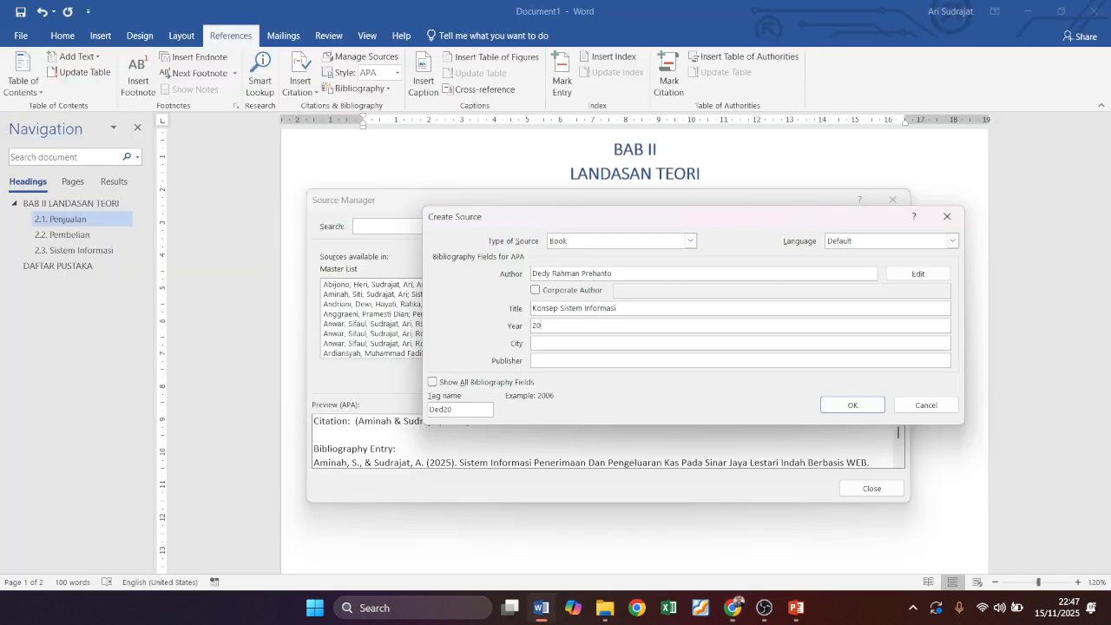
Look up the publisher's location on the Google Books page and set the book source's City to Surabaya.
key(Tab)
key(alt+Tab)
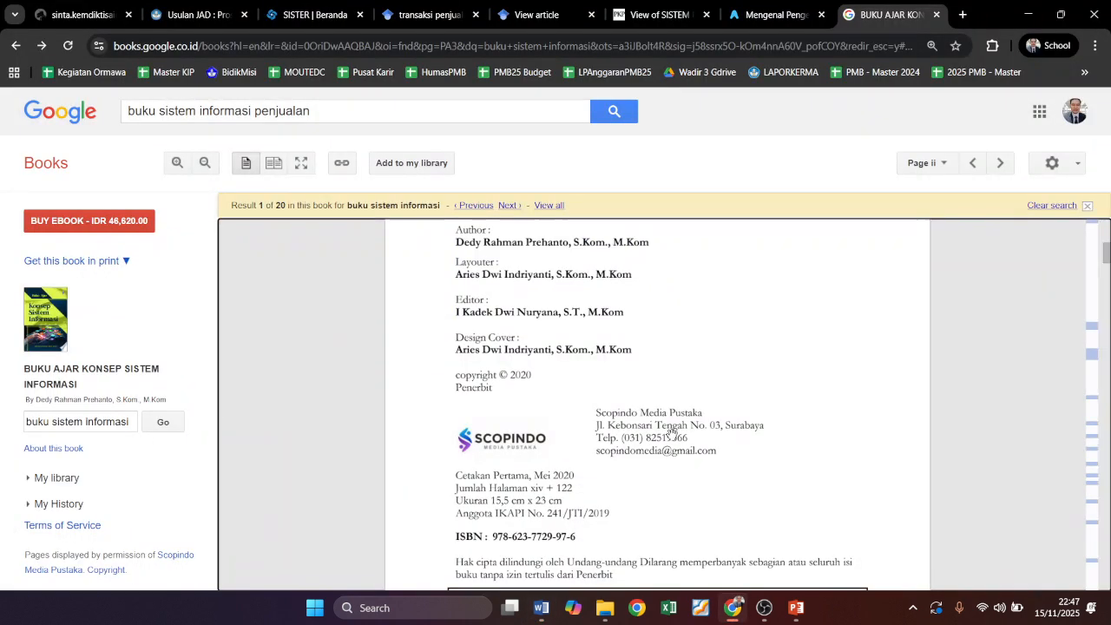
key(alt+Tab)
text(S)
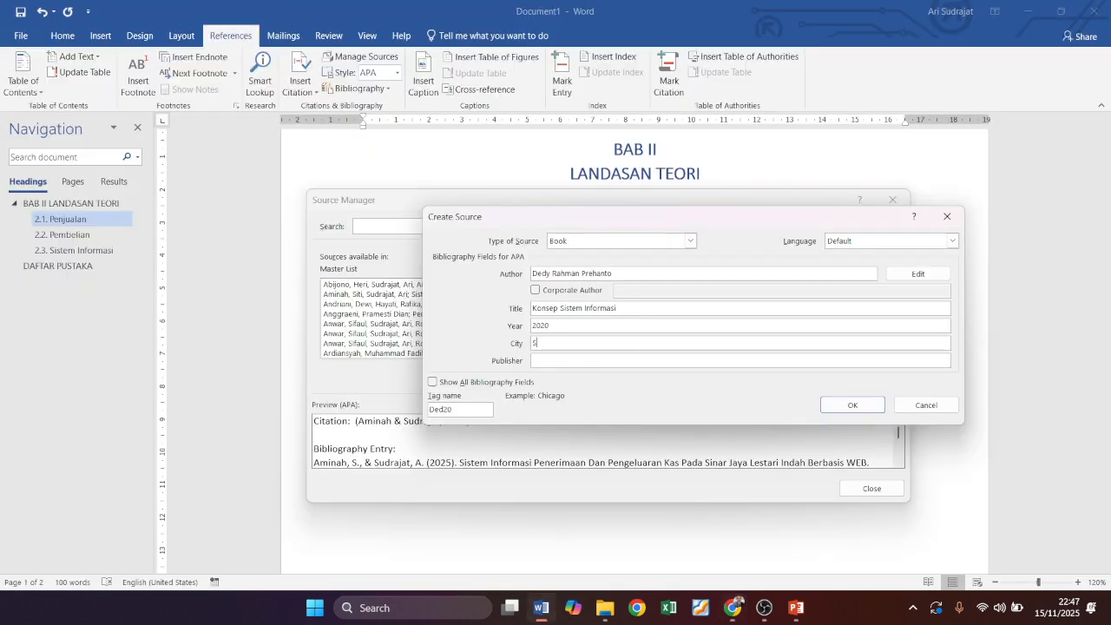
text(urabaya)
Set the Publisher to Scopindo Media Pustaka from the Google Books page, show all bibliography fields and save the book source.
key(alt+Tab)
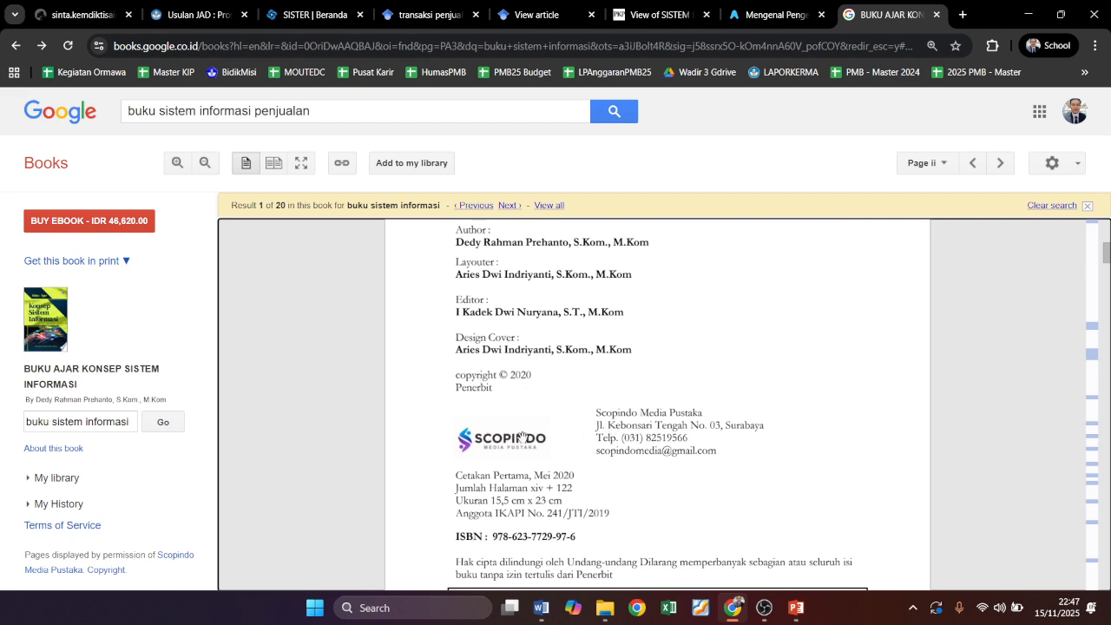
key(alt+Tab)
text(Sco)
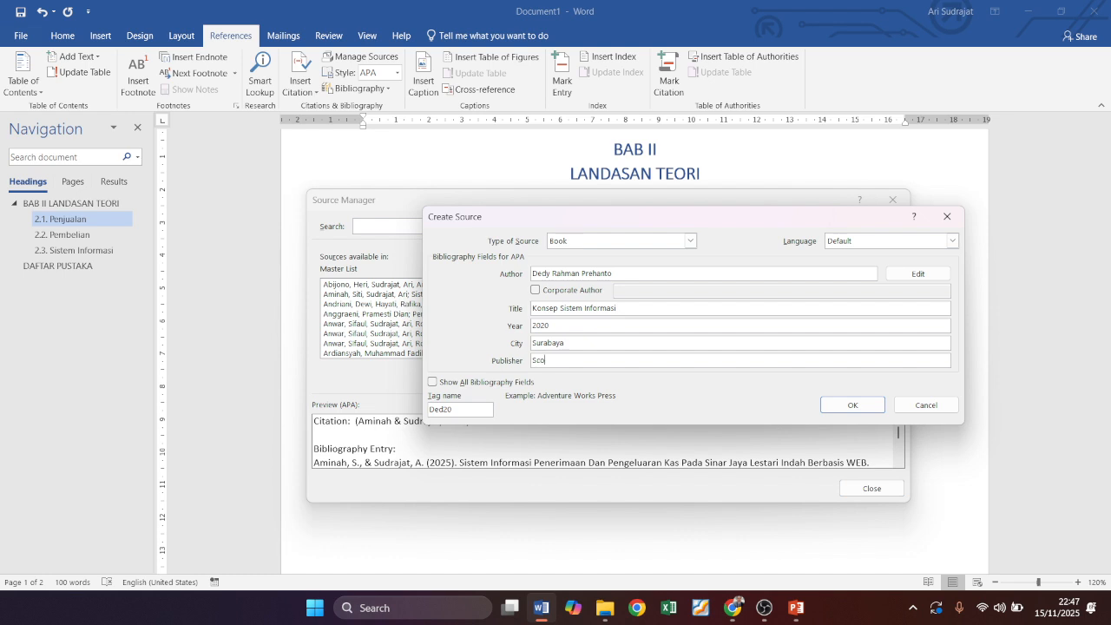
text(pindo Media Pustaka)
click(472, 383)
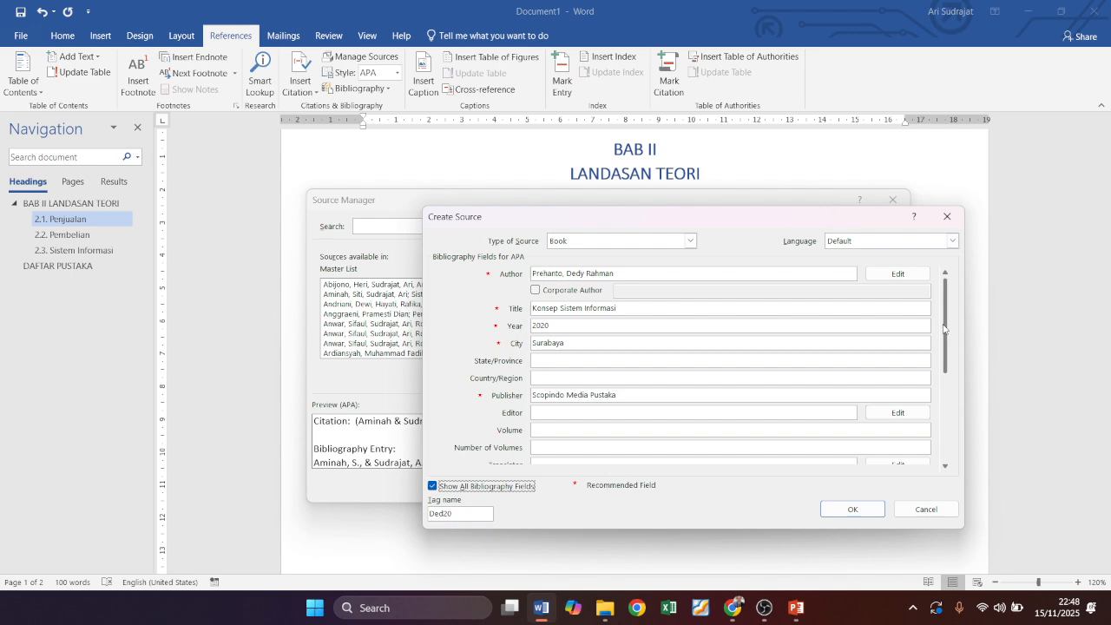
click(840, 512)
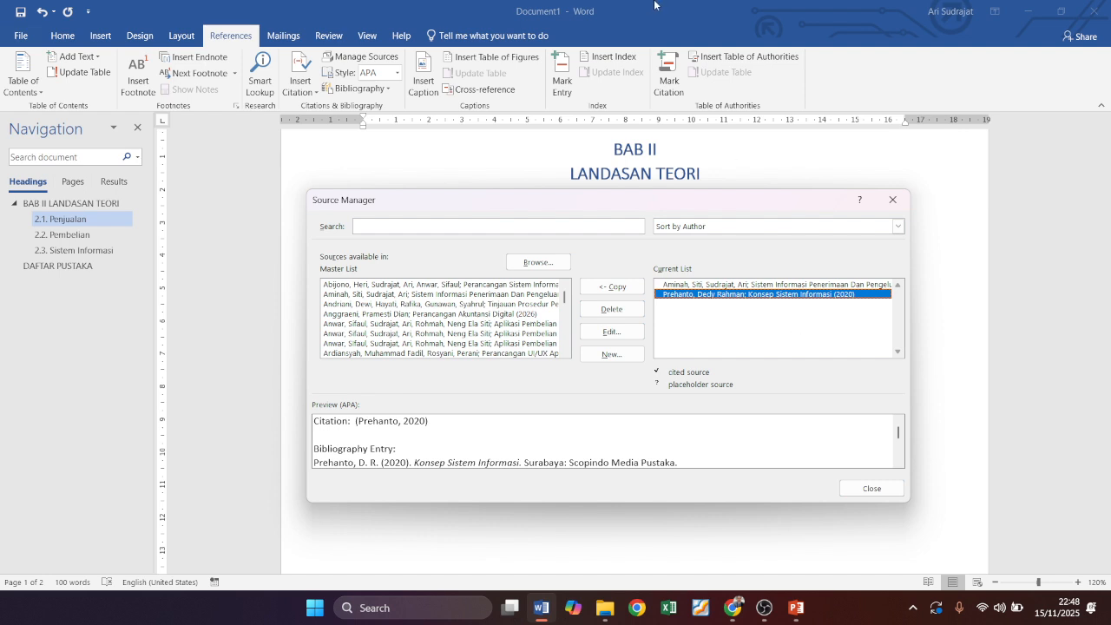
Compare the APA citation and bibliography previews of the journal article and the book in the Current List.
click(722, 286)
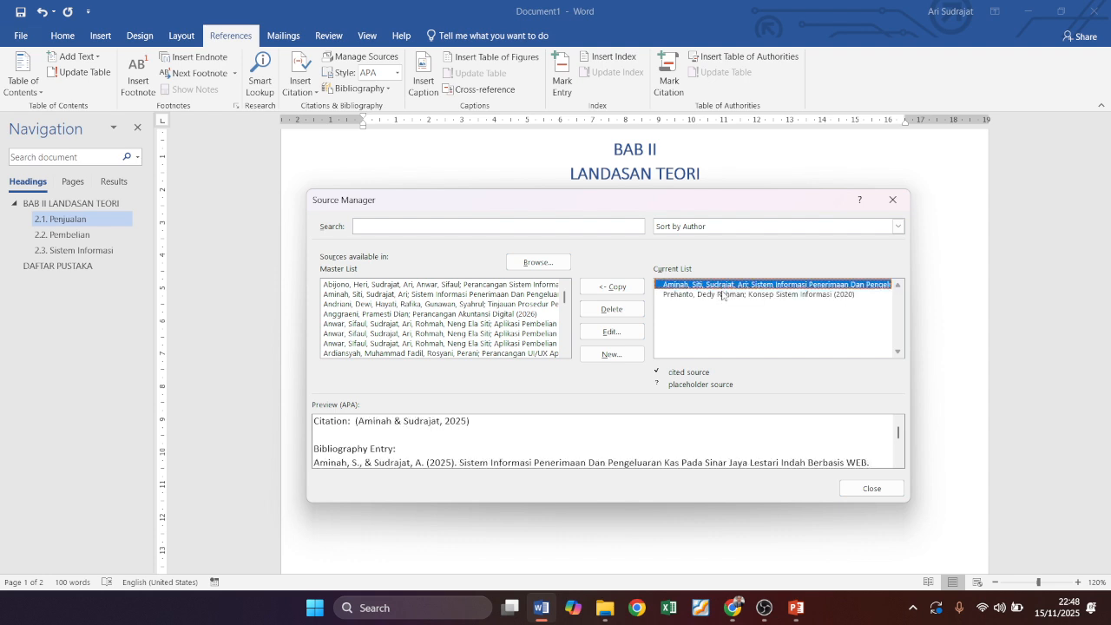
click(722, 294)
click(724, 285)
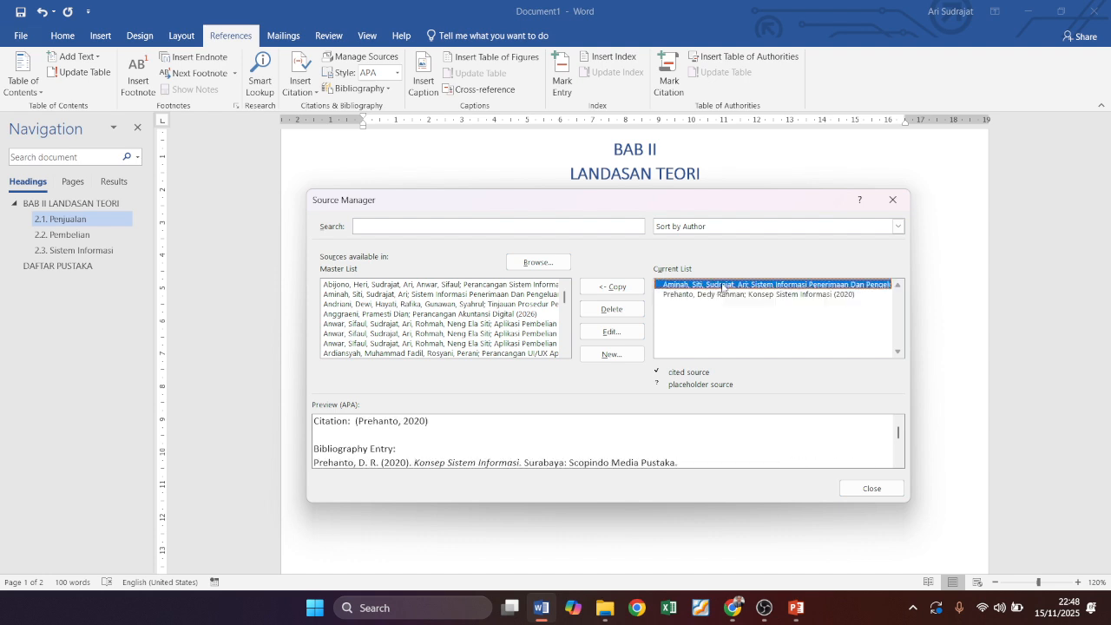
click(723, 294)
click(724, 285)
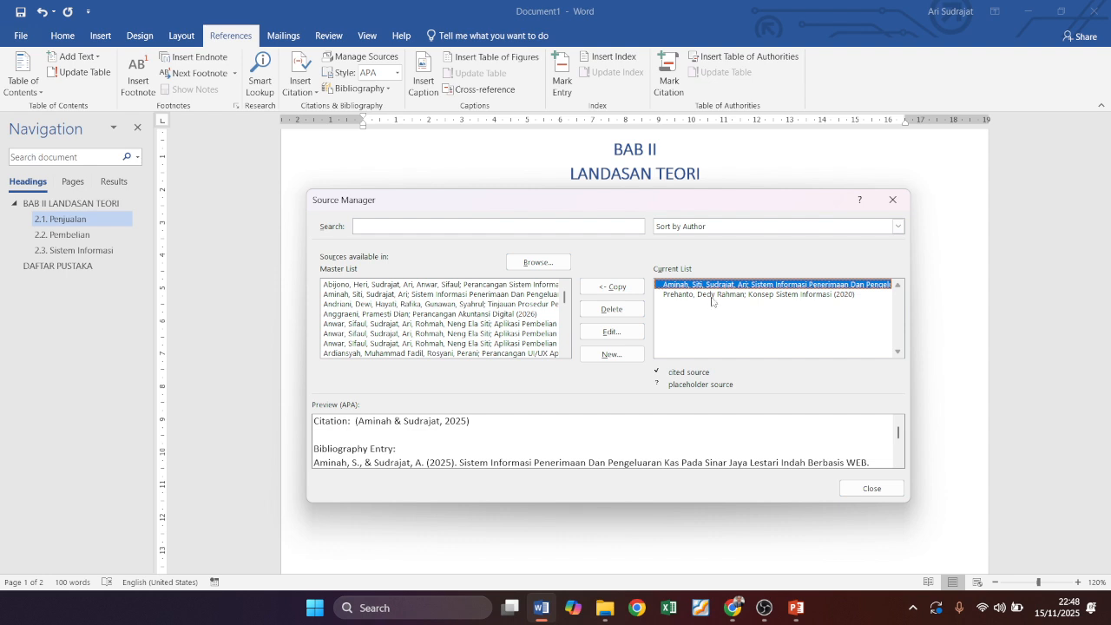
click(714, 294)
click(710, 287)
click(704, 295)
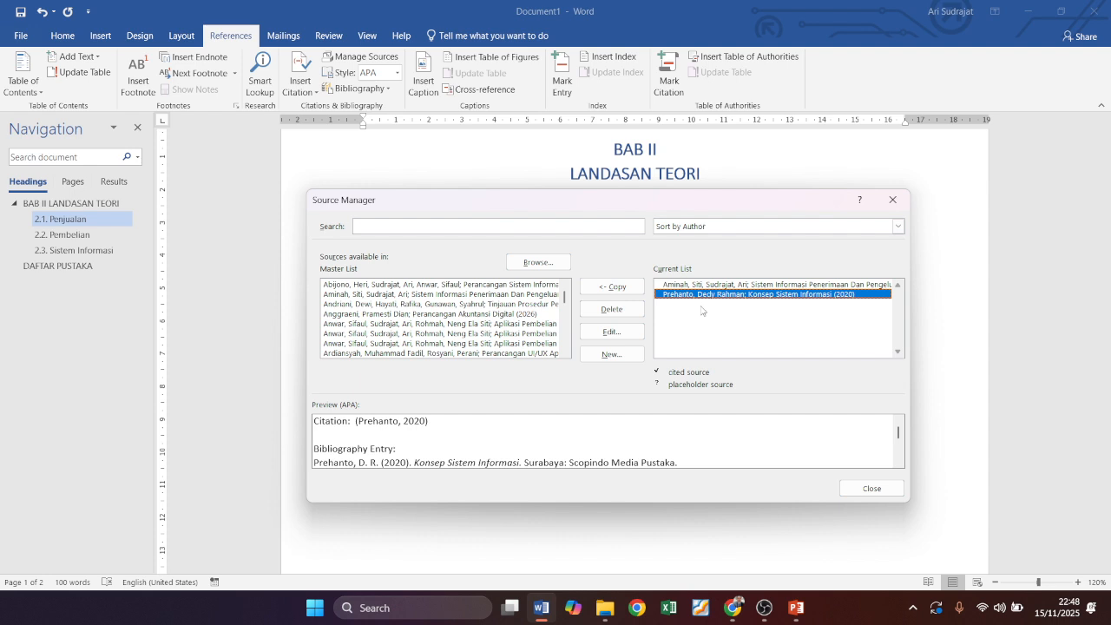
Close the Source Manager and insert the 2025 journal article's citation at the end of the 2.1 Penjualan paragraph.
click(880, 489)
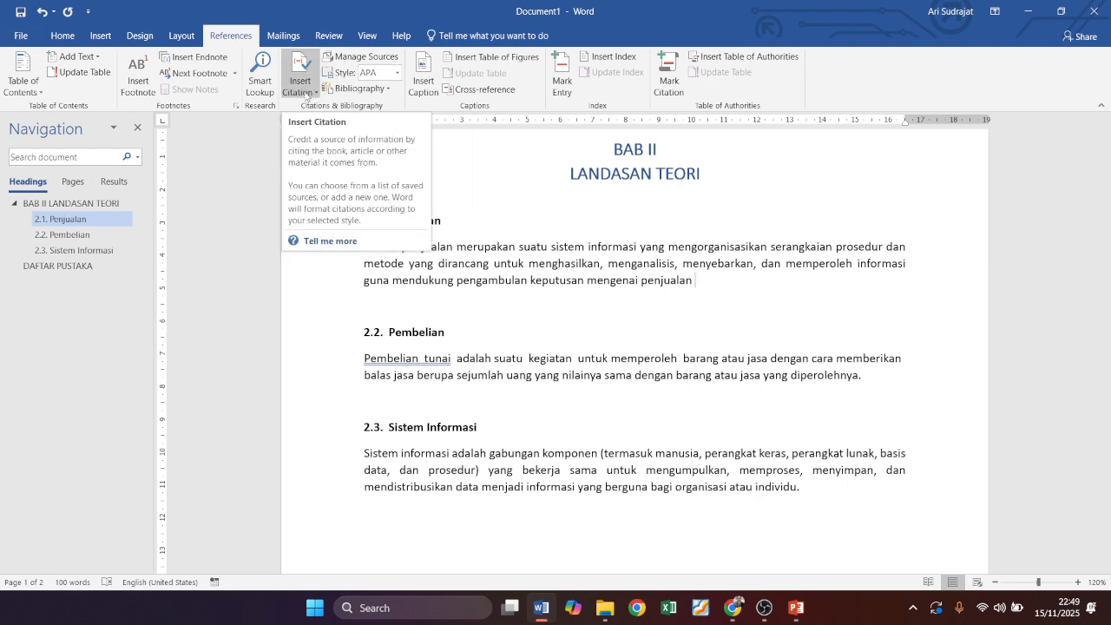
click(314, 93)
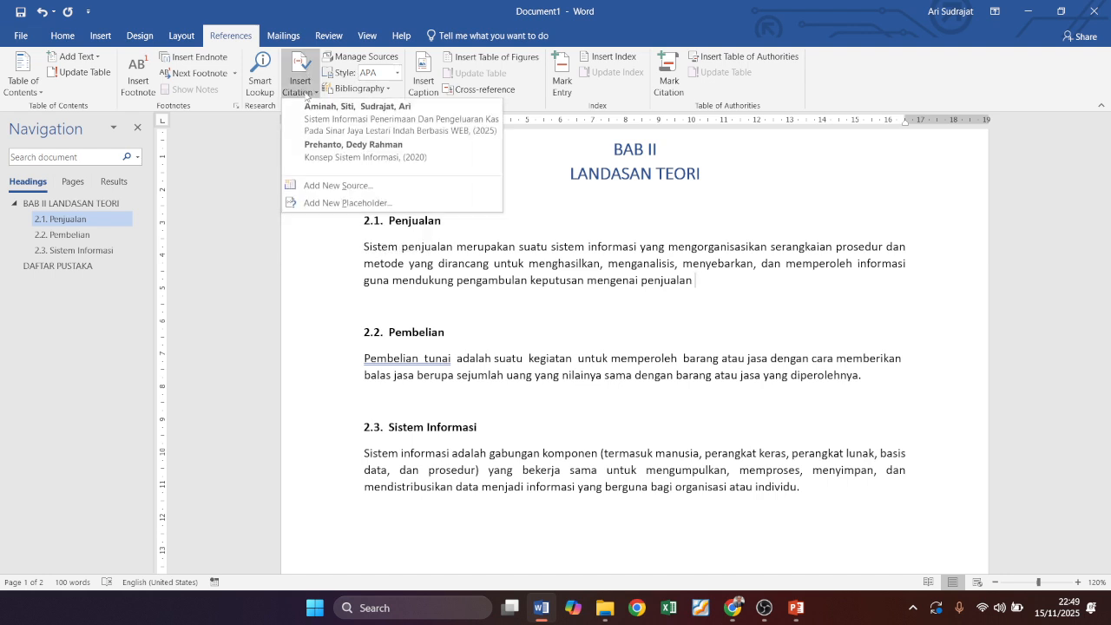
click(354, 120)
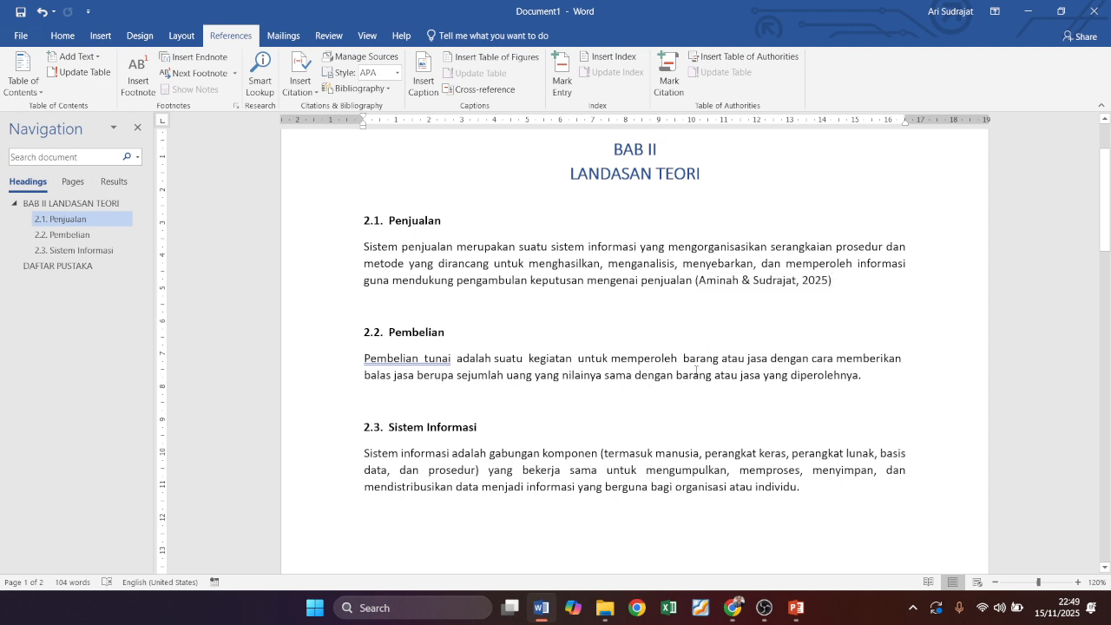
Insert the 2020 book Konsep Sistem Informasi's citation at the end of the 2.3 Sistem Informasi paragraph, placing the period after the citation.
scroll(695, 369, down, 2)
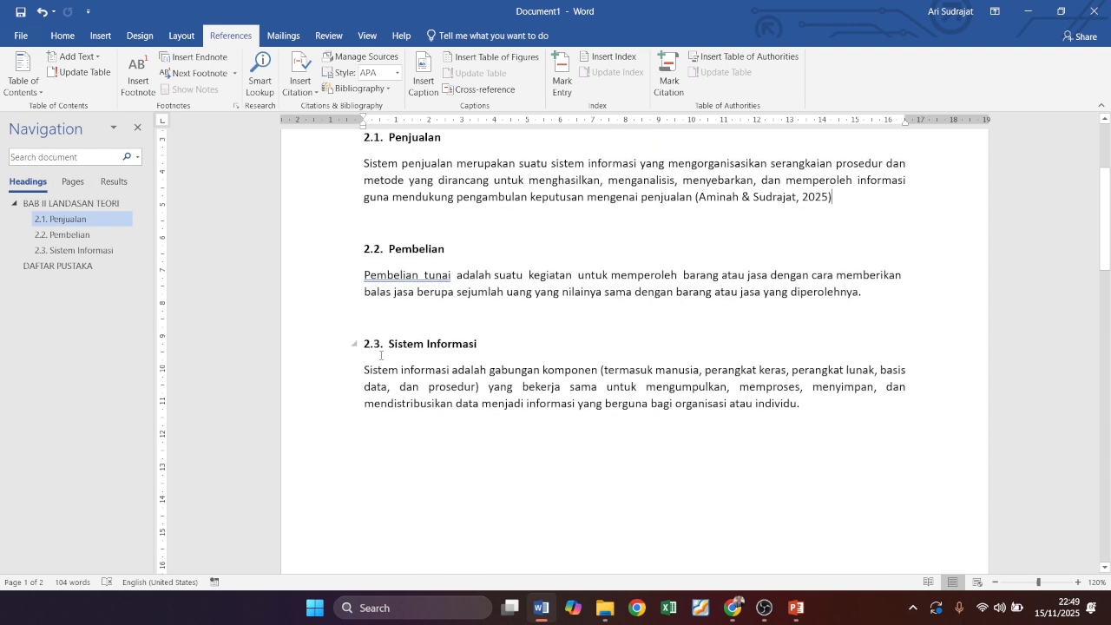
click(820, 405)
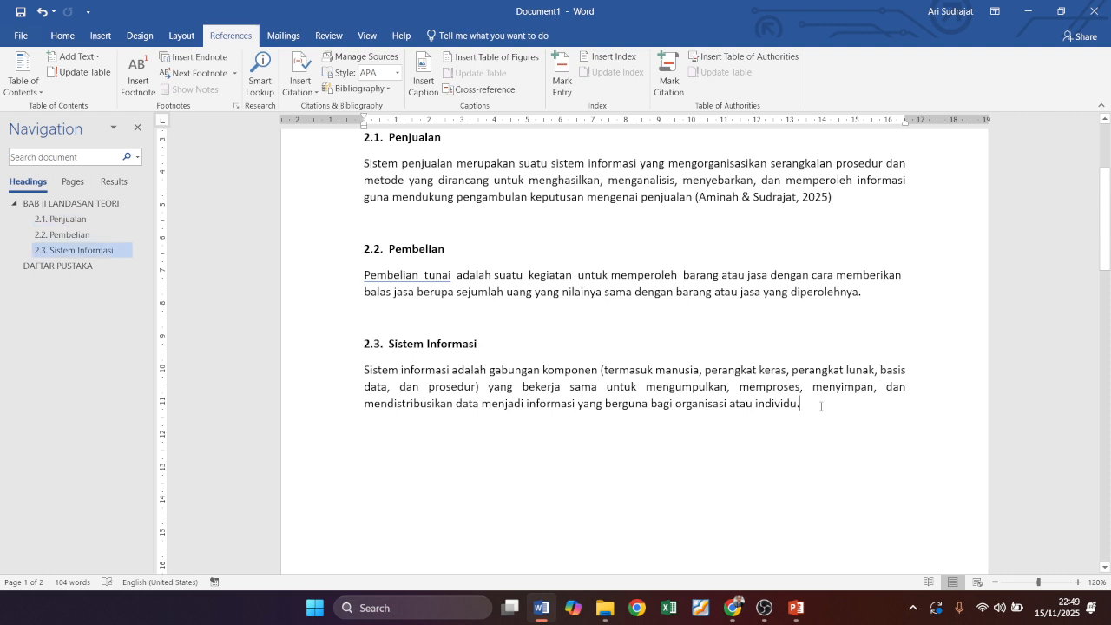
key(BackSpace)
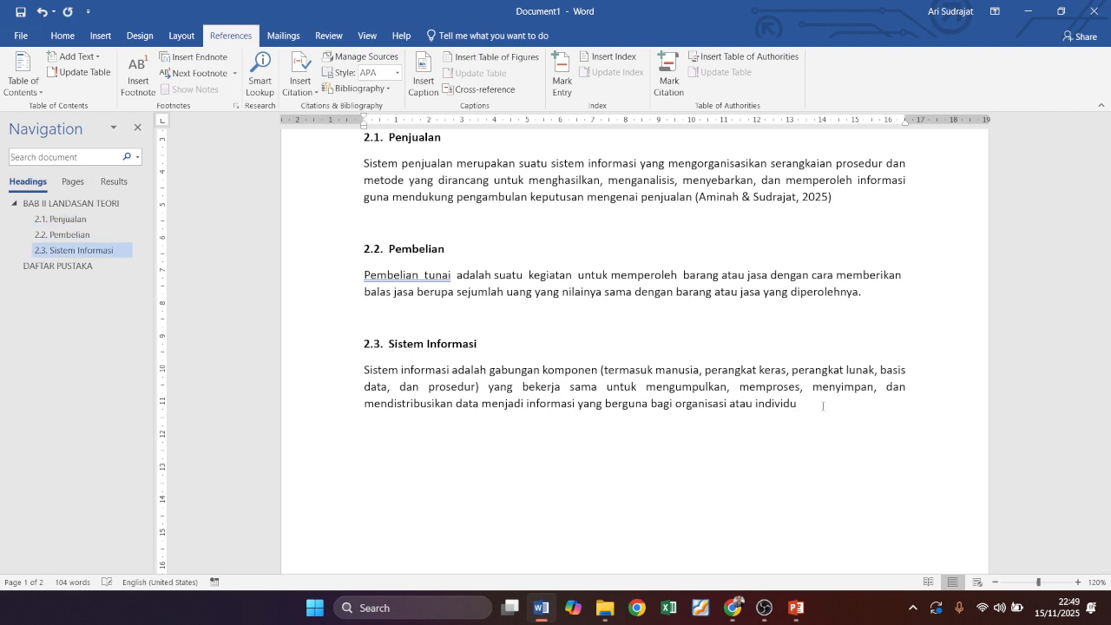
click(299, 80)
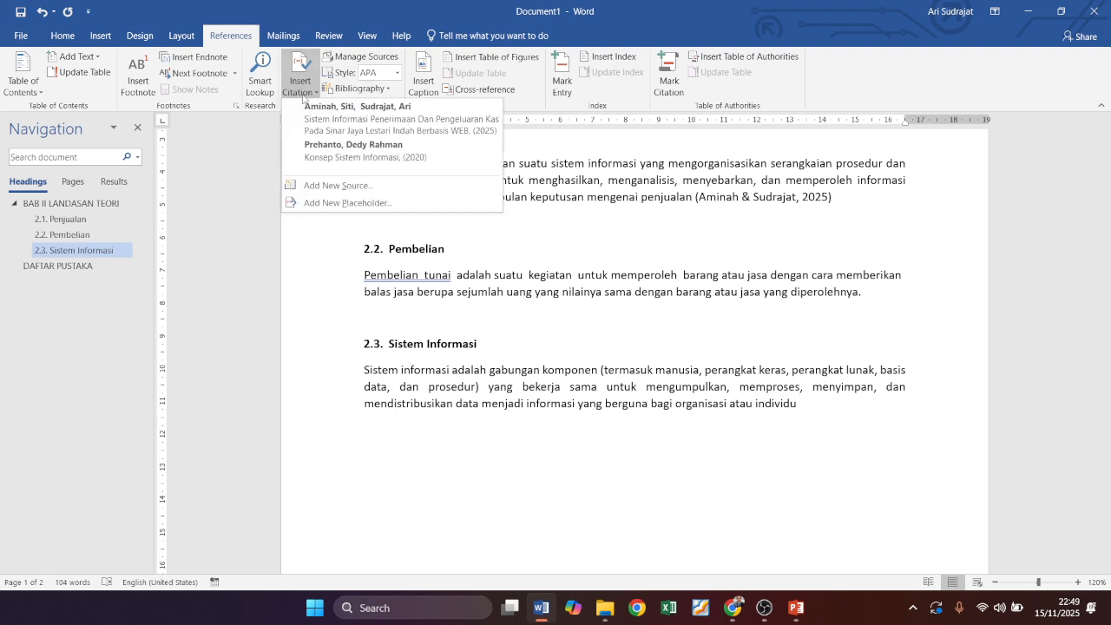
click(351, 156)
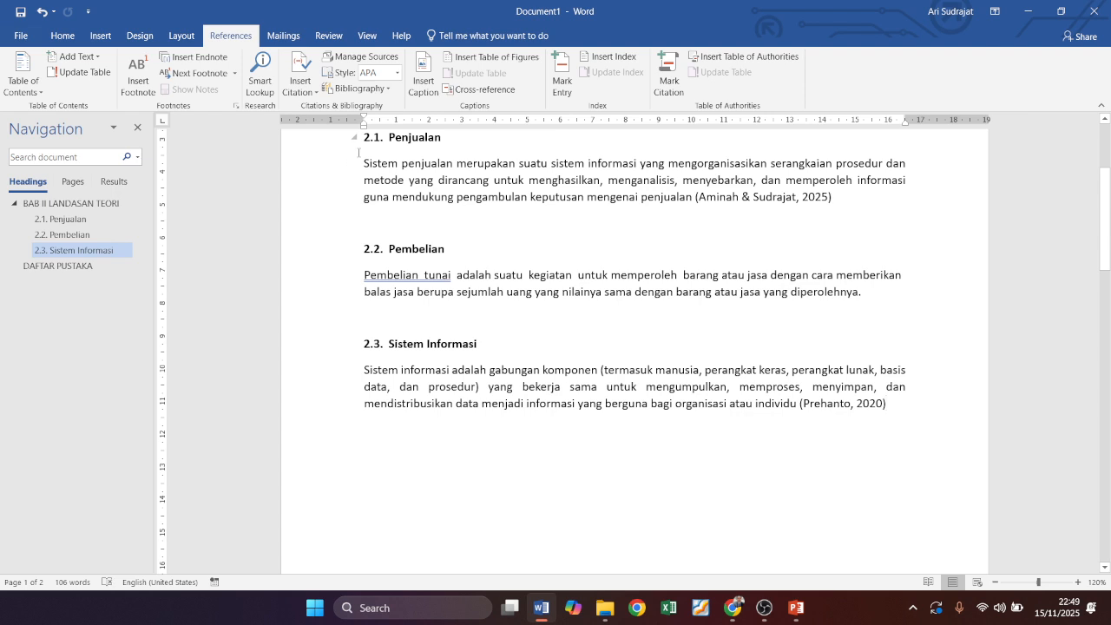
text(.)
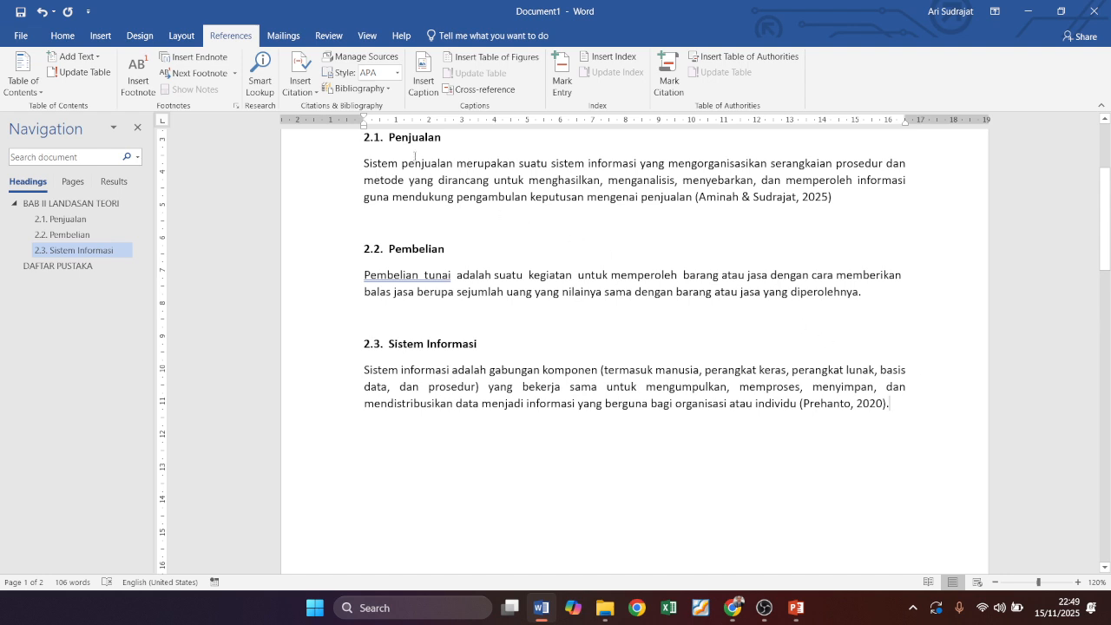
Check the cited-source marks of the journal article and the book in the Source Manager's Current List.
click(357, 57)
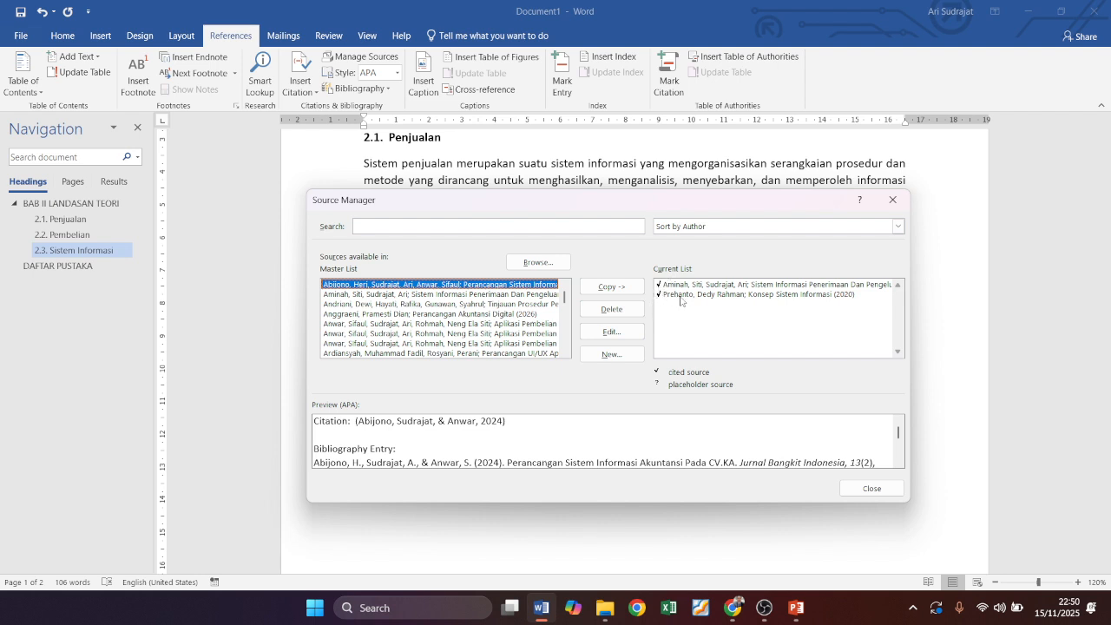
drag(686, 208, 695, 241)
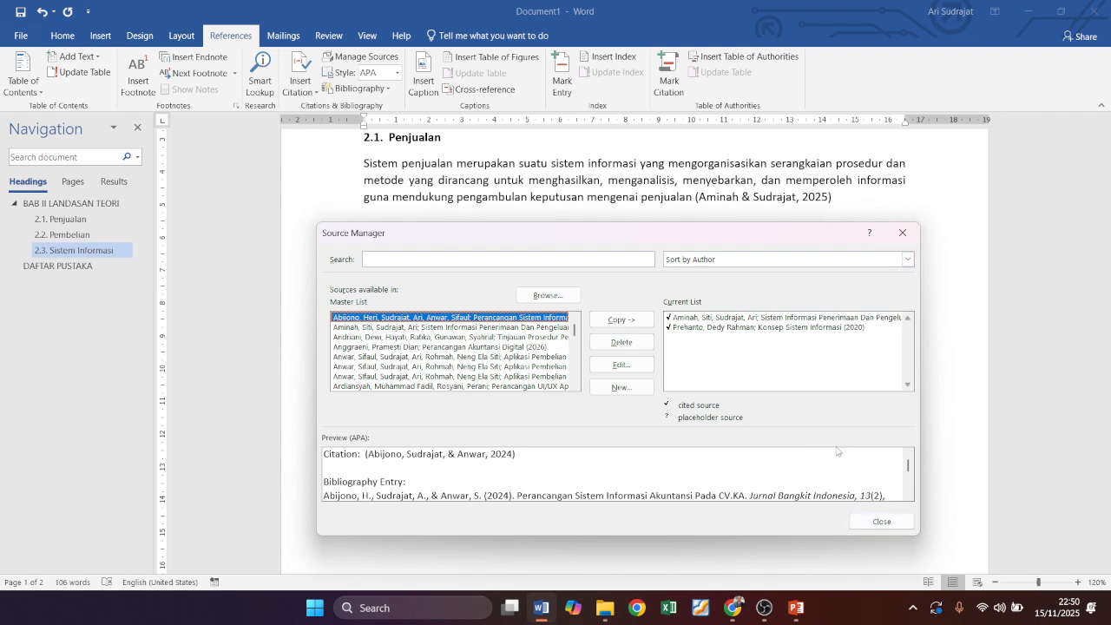
click(882, 521)
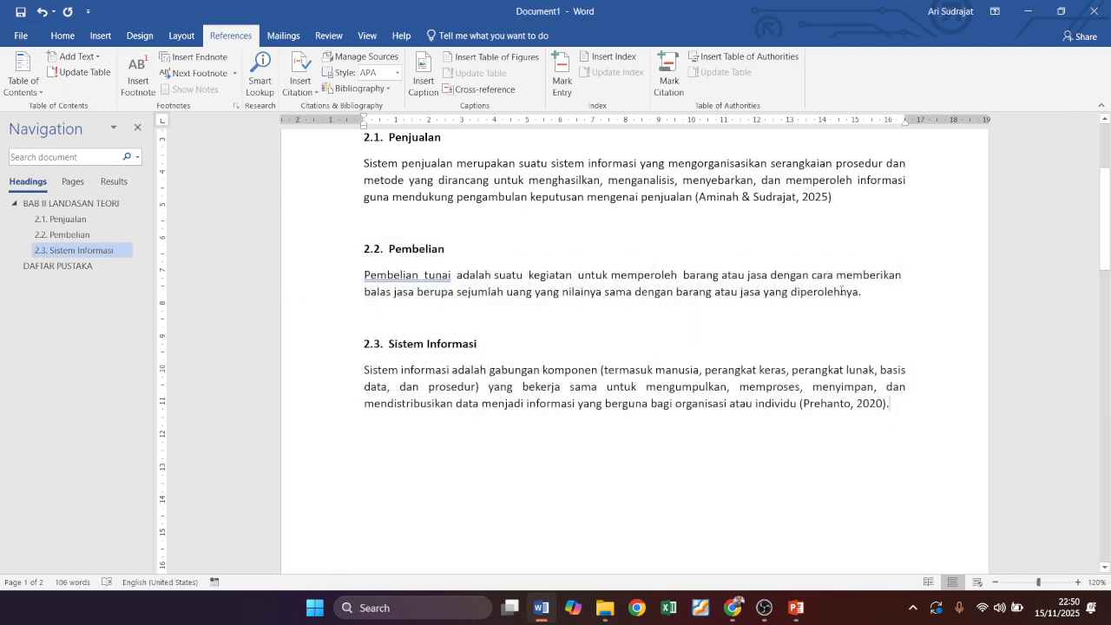
Delete the journal citation from the end of the 2.1 Penjualan paragraph and check its cited mark in the Source Manager.
click(856, 200)
key(BackSpace)
key(BackSpace)
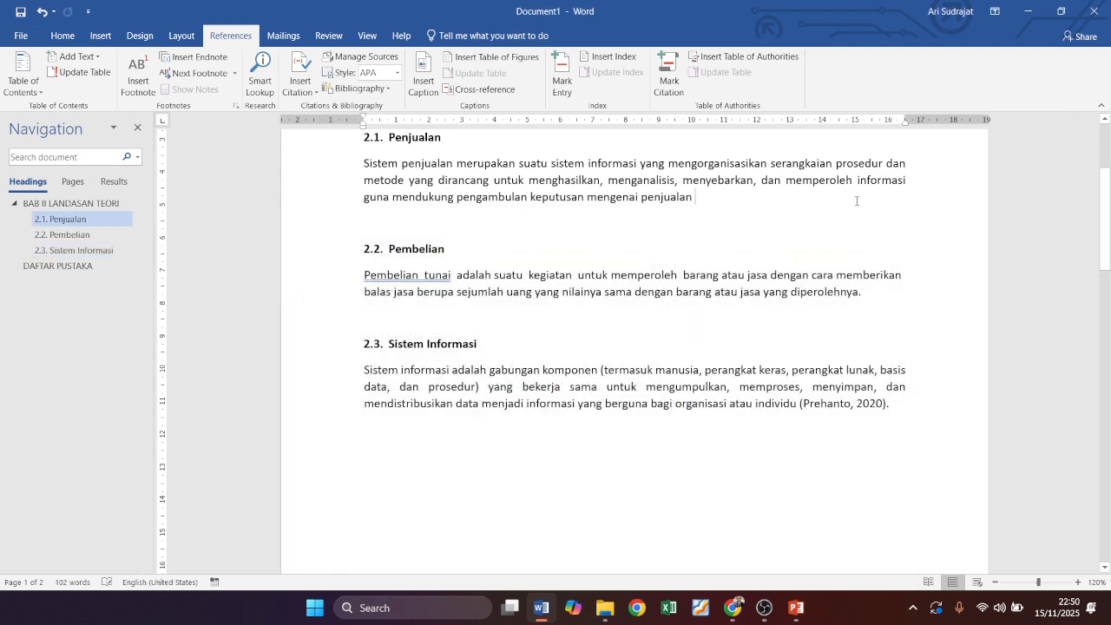
click(353, 59)
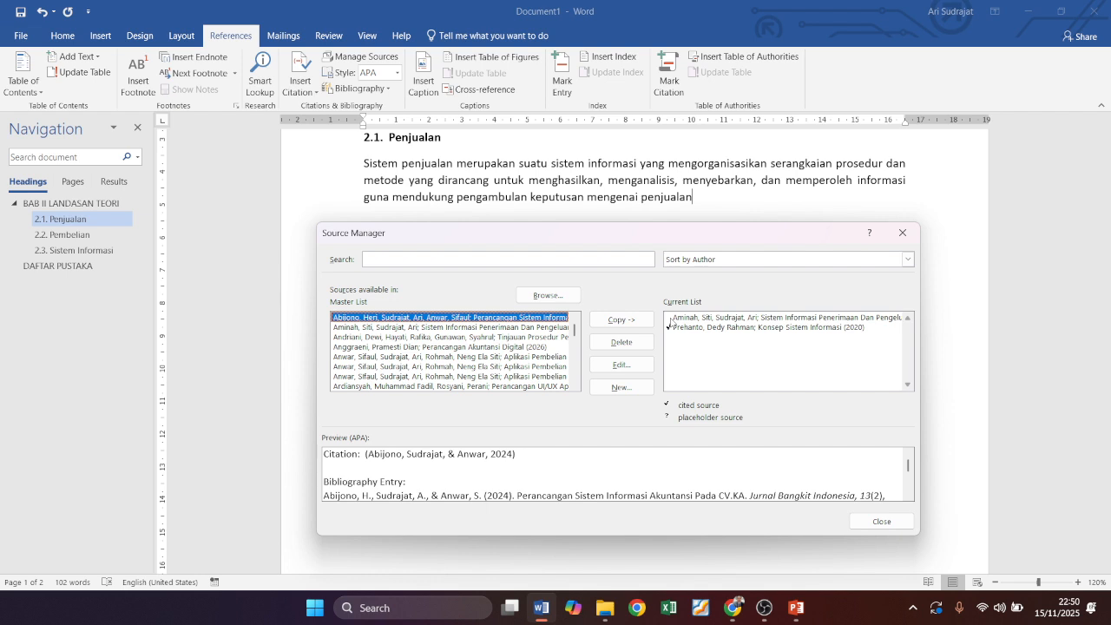
click(906, 234)
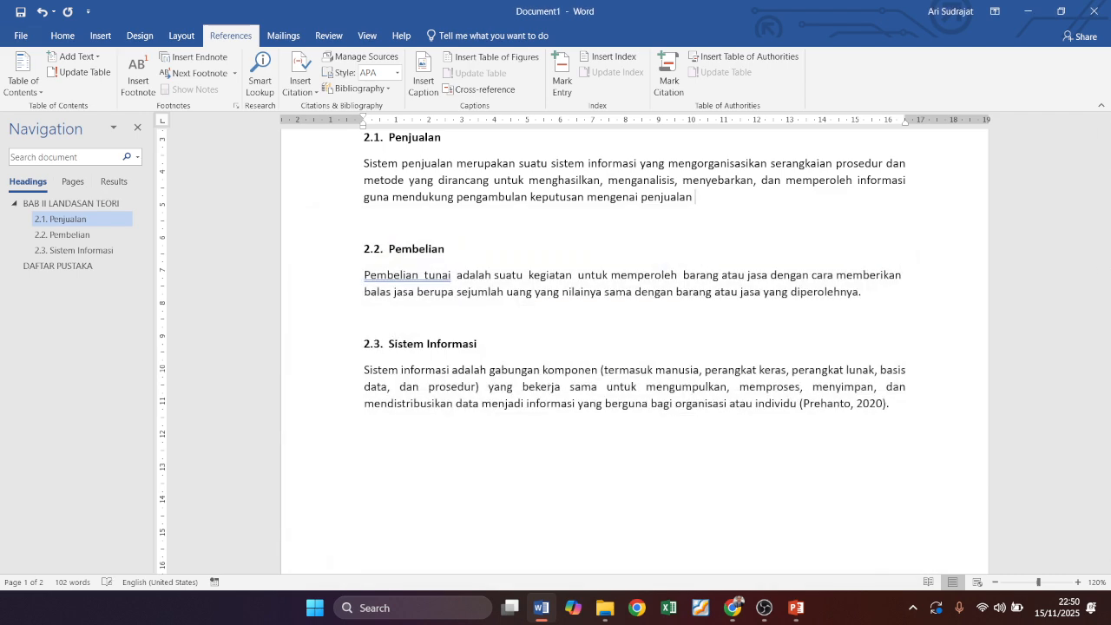
Reinsert the 2025 journal article's citation at the end of the 2.1 Penjualan paragraph with a closing period, and recheck its cited mark.
click(312, 90)
click(327, 120)
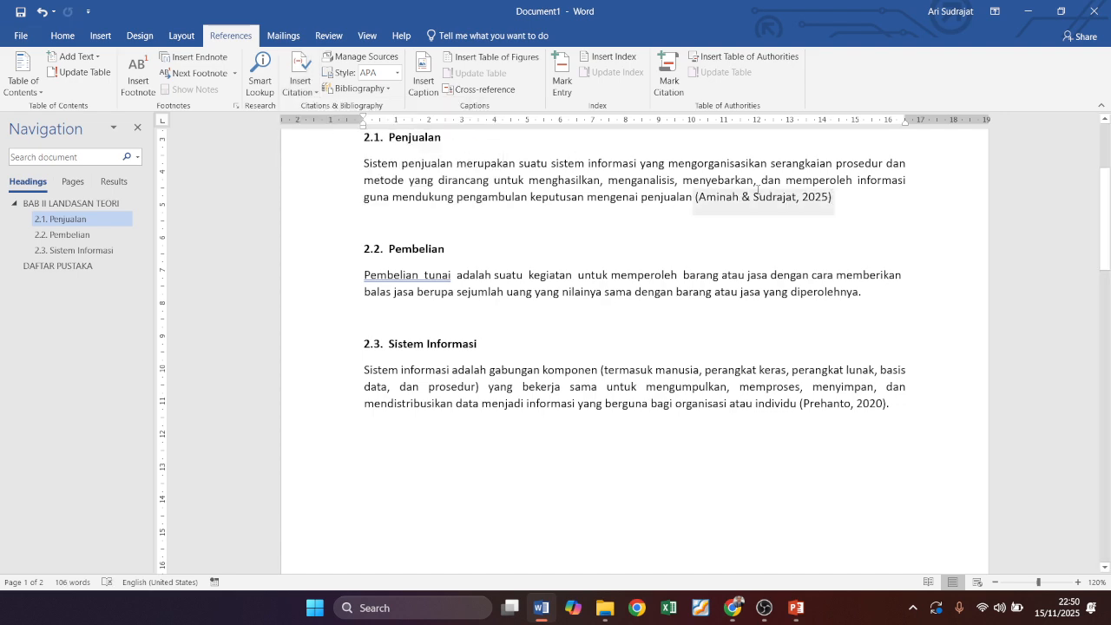
click(360, 57)
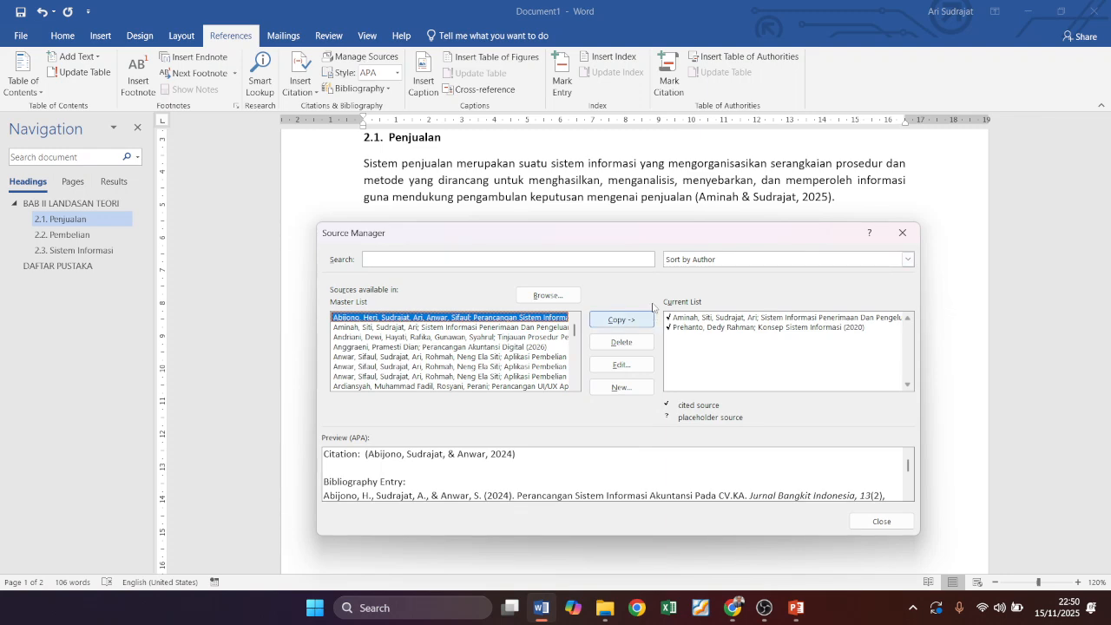
click(882, 523)
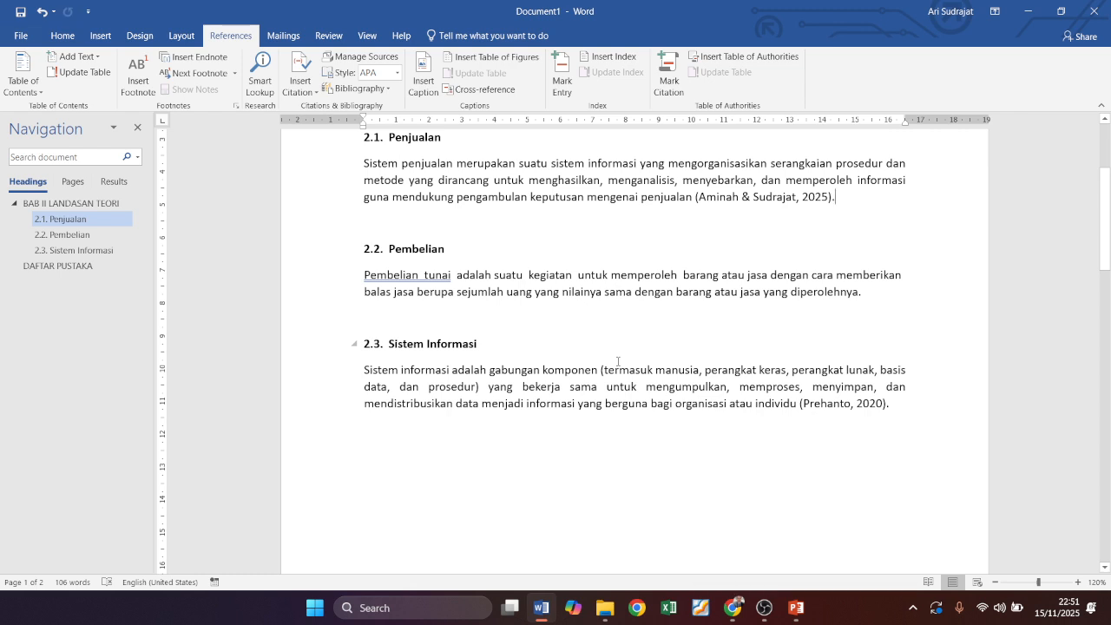
Insert the built-in References bibliography under the DAFTAR PUSTAKA heading and review its entries.
scroll(618, 361, down, 2)
click(77, 265)
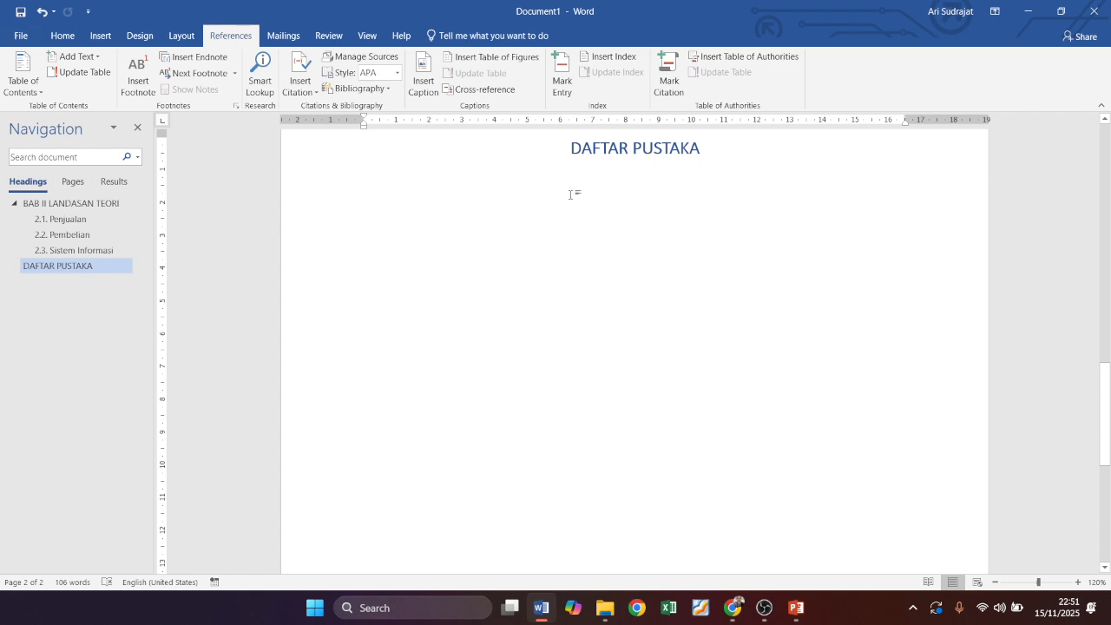
click(385, 91)
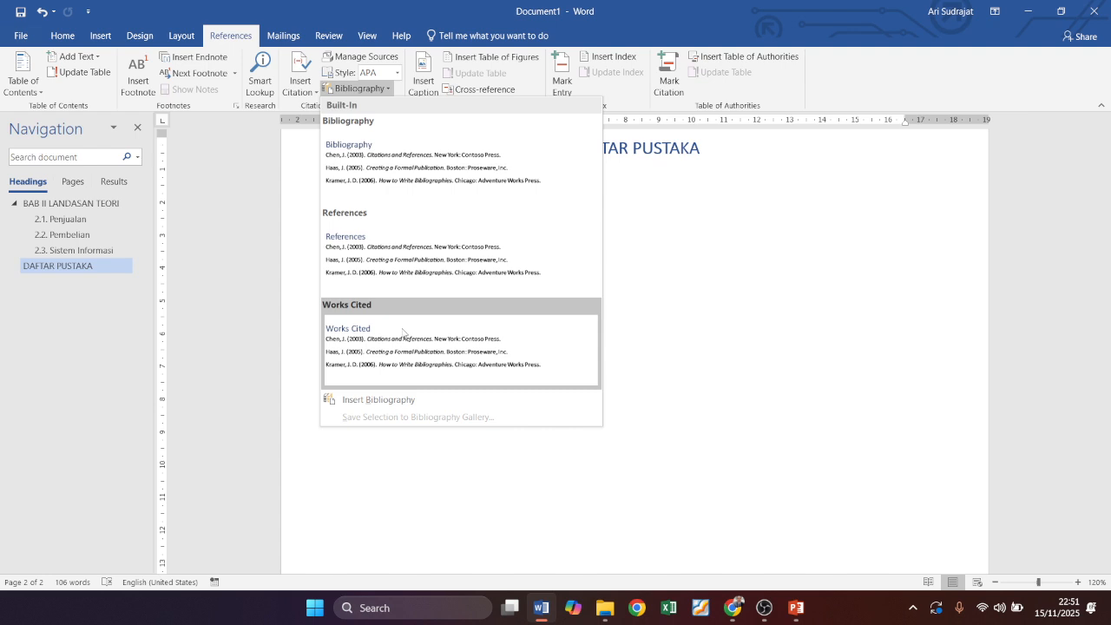
click(447, 259)
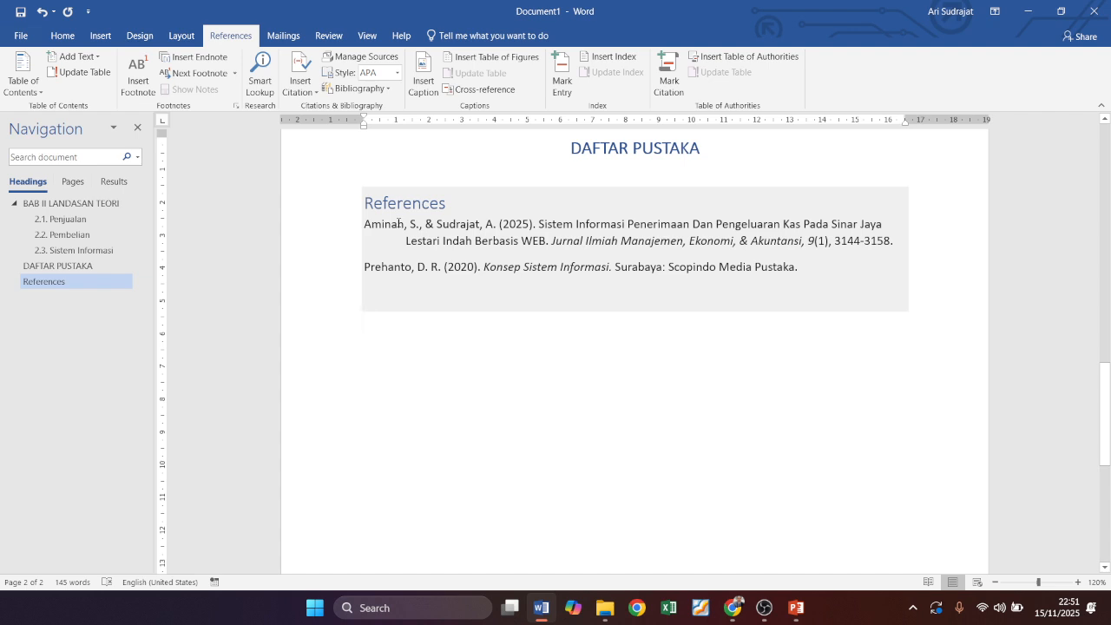
click(848, 265)
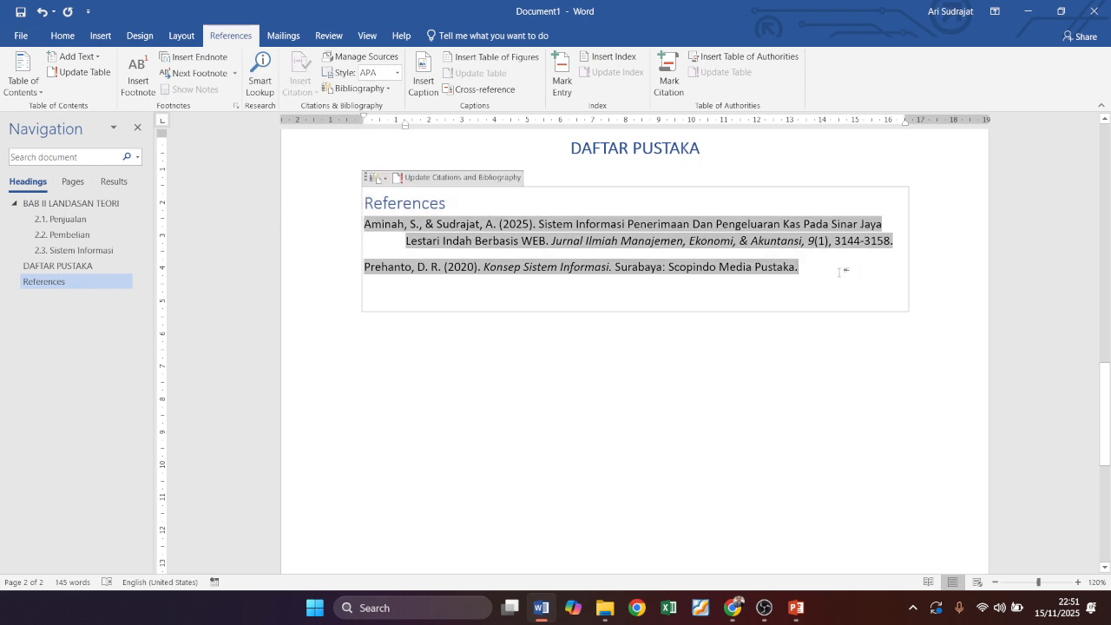
click(509, 359)
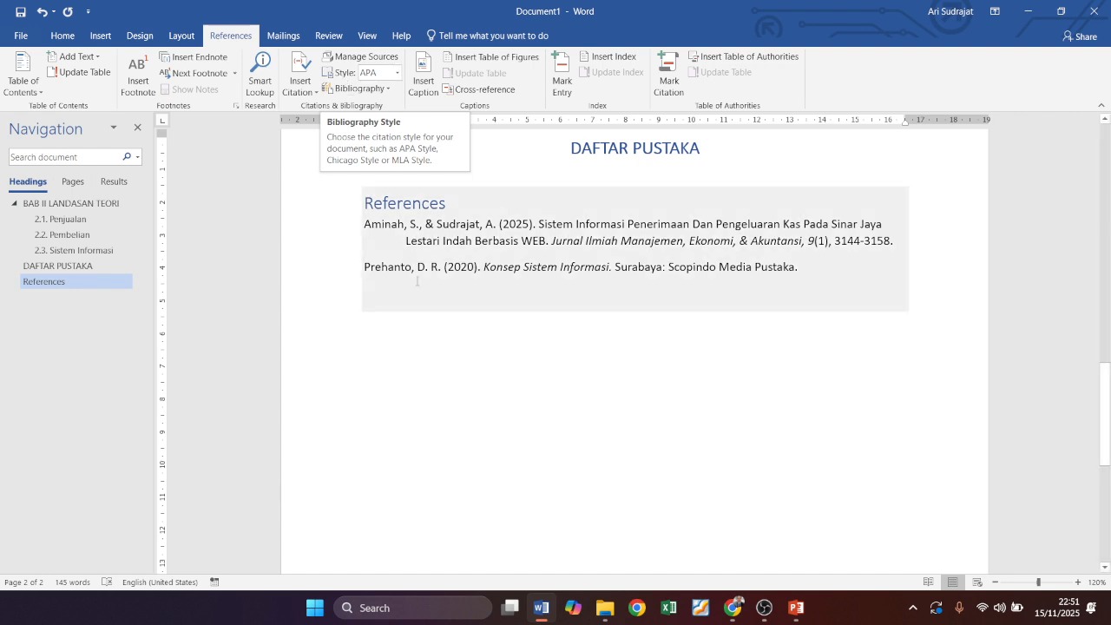
Create a new source in the Source Manager with the source type Web site.
click(356, 57)
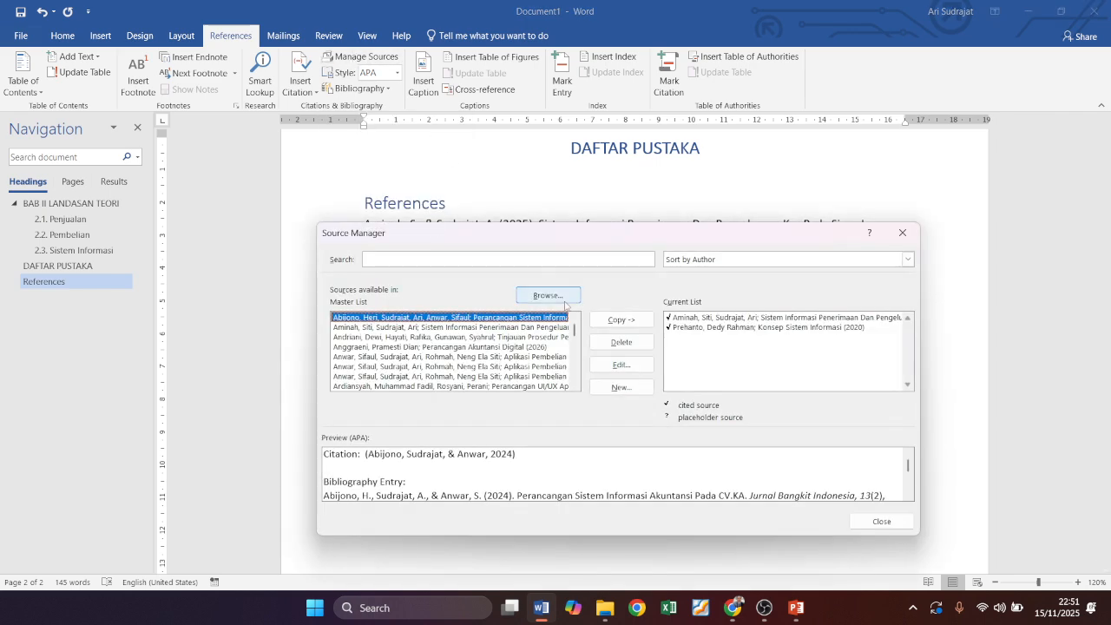
click(628, 392)
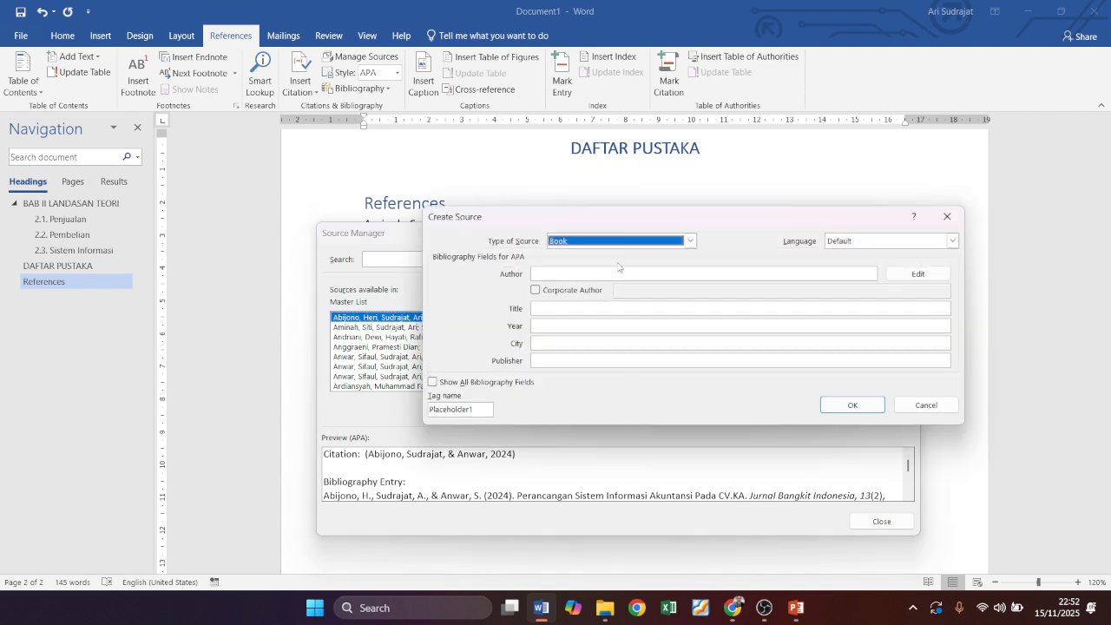
click(632, 242)
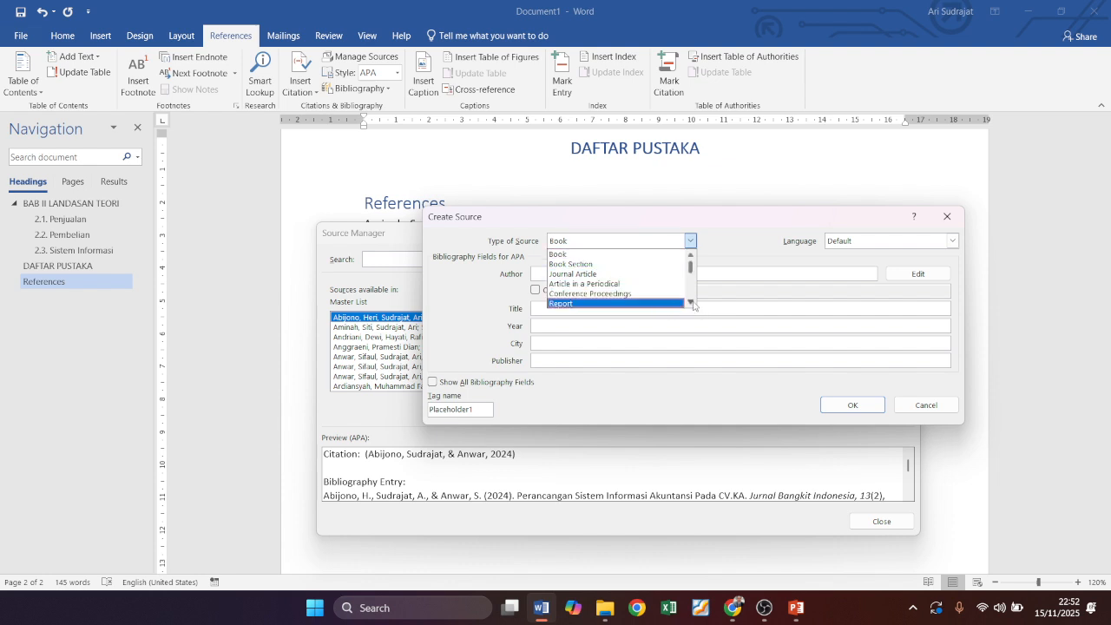
click(692, 303)
click(693, 303)
click(658, 294)
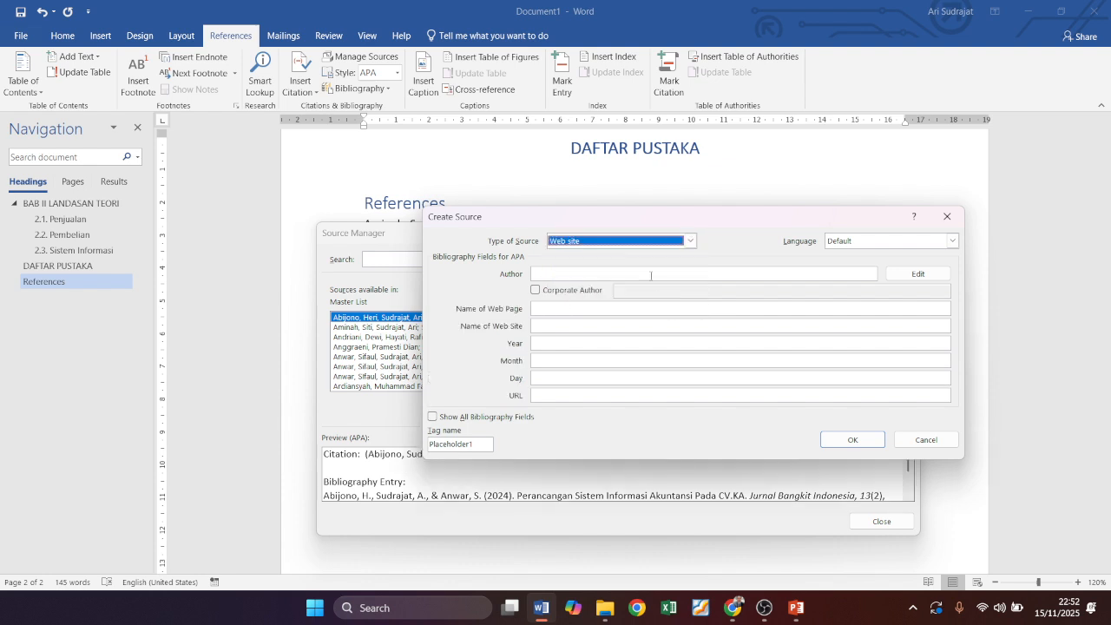
Look up the writer on the jurnal.id purchasing article and enter that full name as the web site source's Author.
click(650, 275)
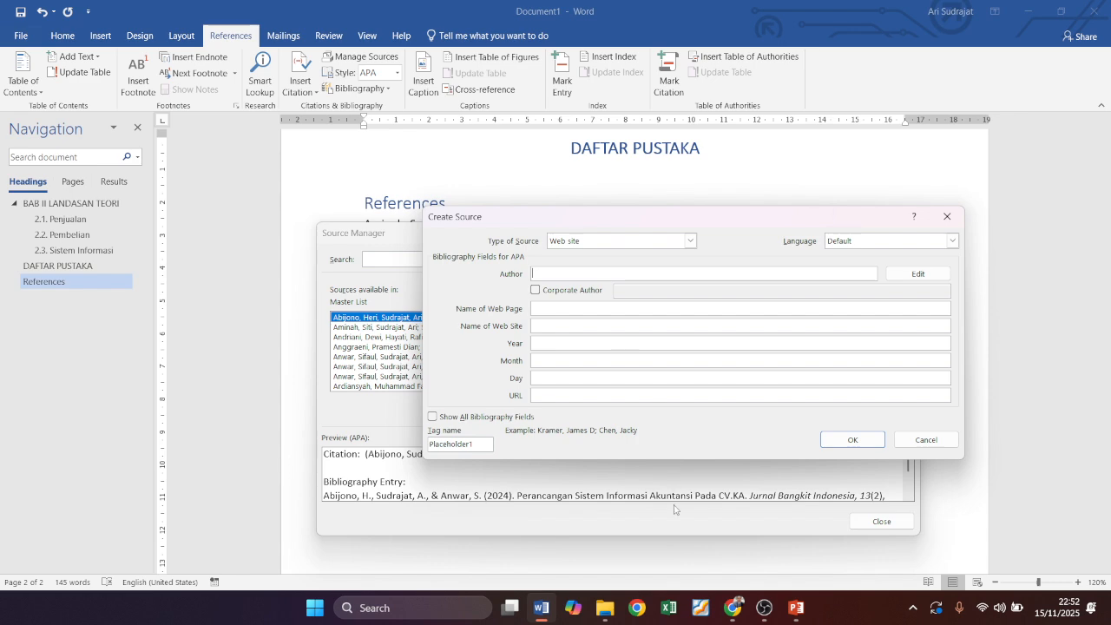
click(733, 606)
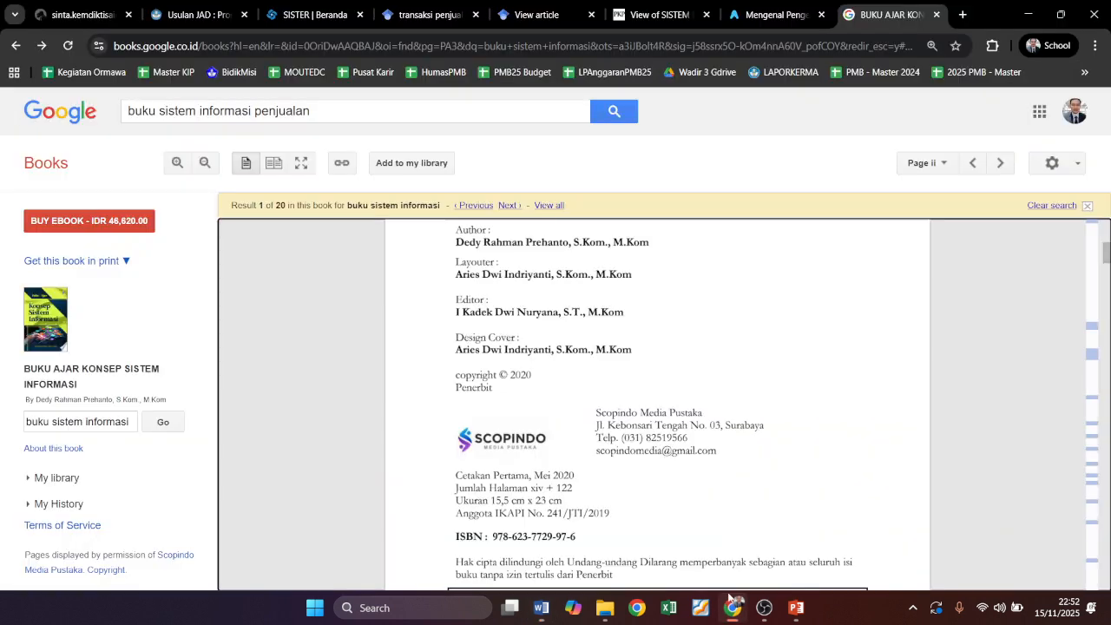
click(766, 15)
key(alt+Tab)
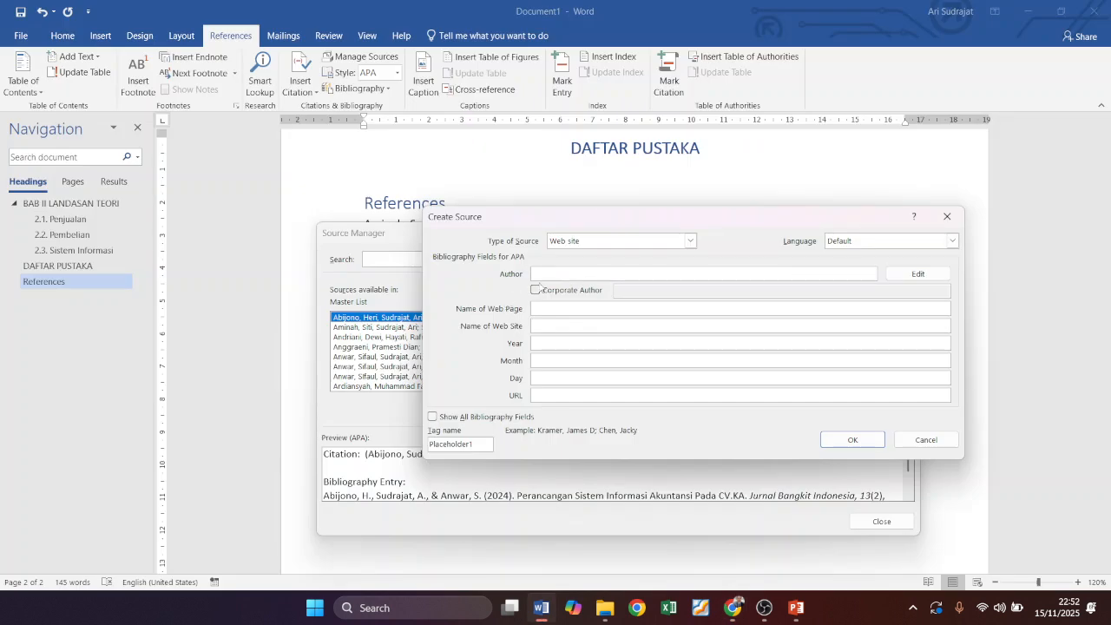
key(alt+Tab)
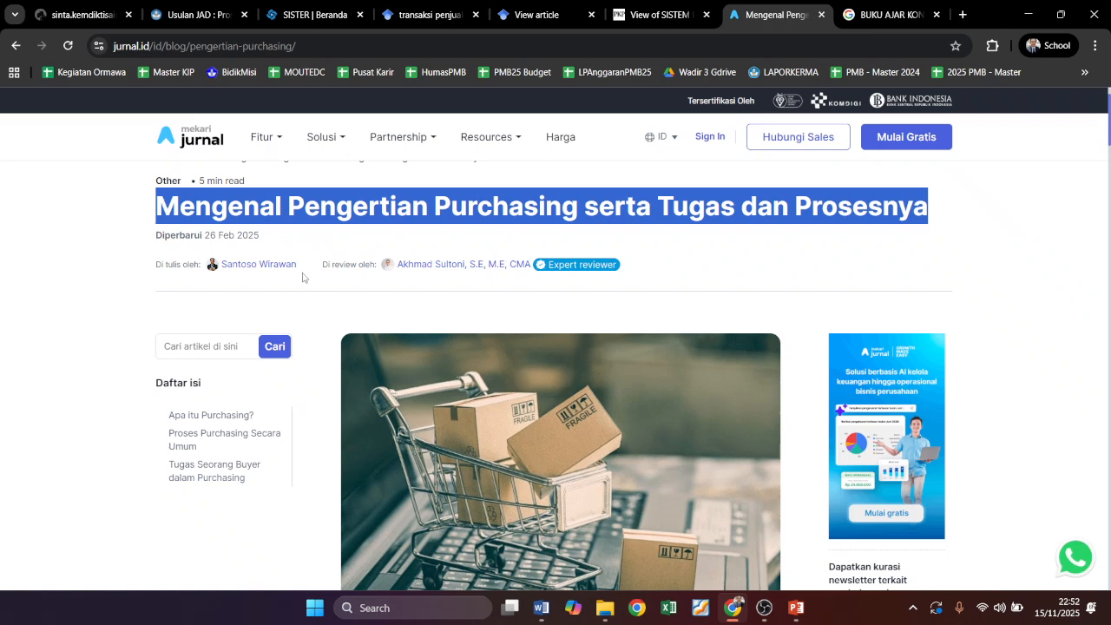
key(alt+Tab)
text(Sa)
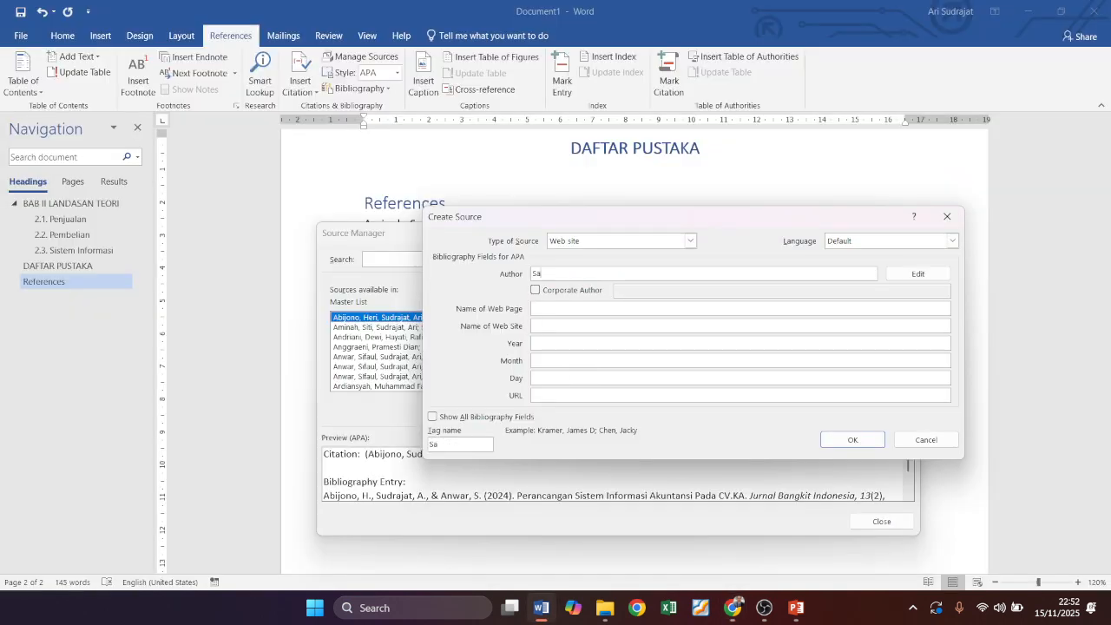
text(ntoso Wirawan)
Check the site's name on the article page and set the source's Name of Web Site to Mekari Jurnal.
click(538, 309)
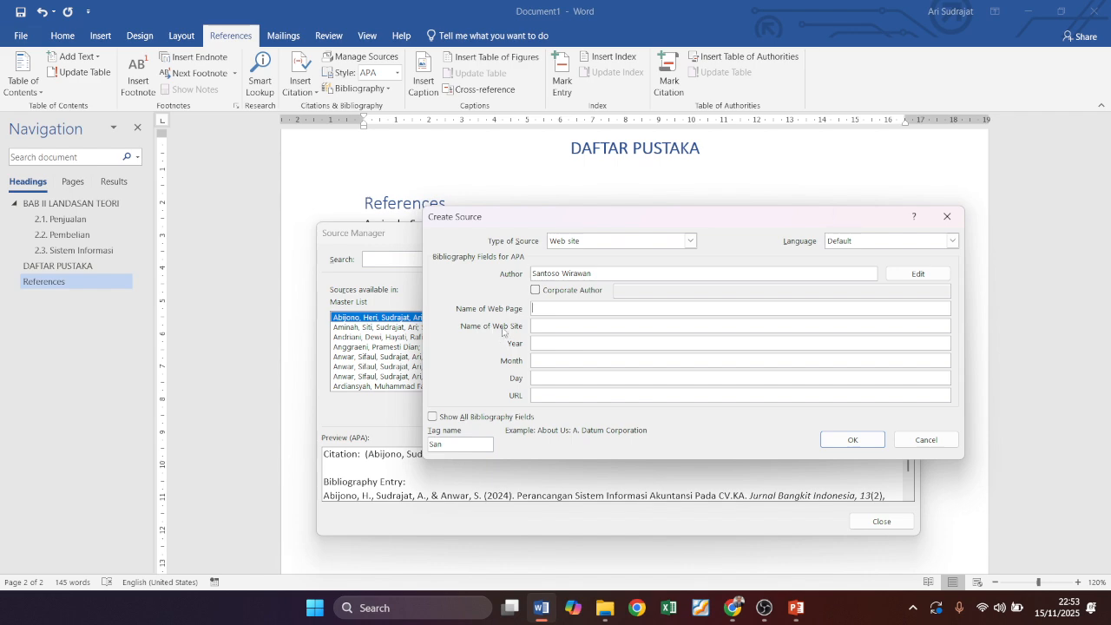
key(alt+Tab)
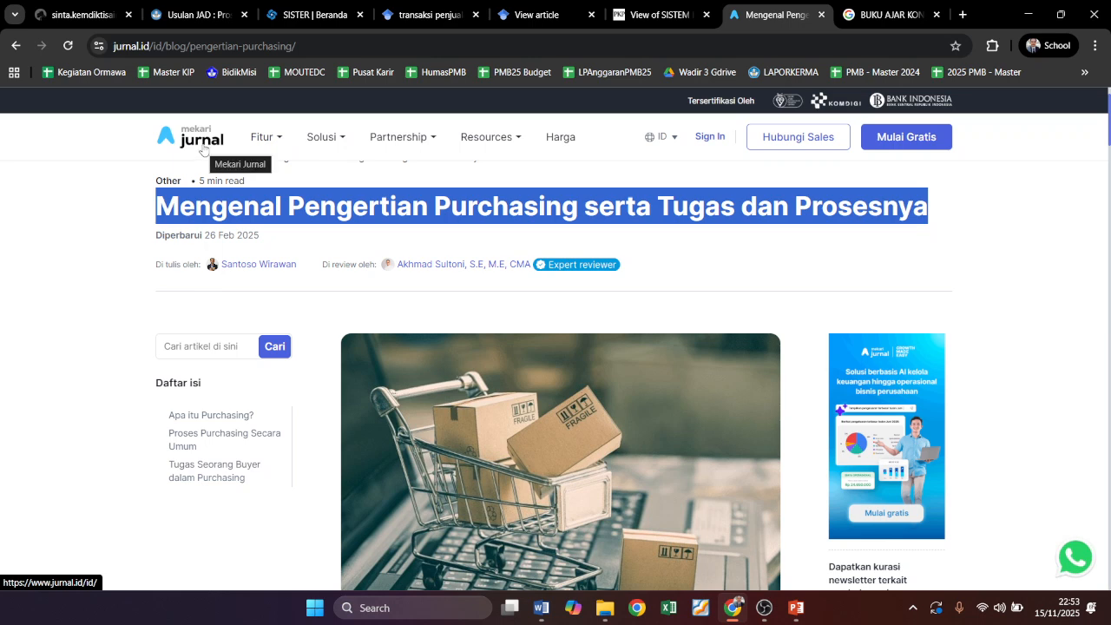
key(alt+Tab)
text(M)
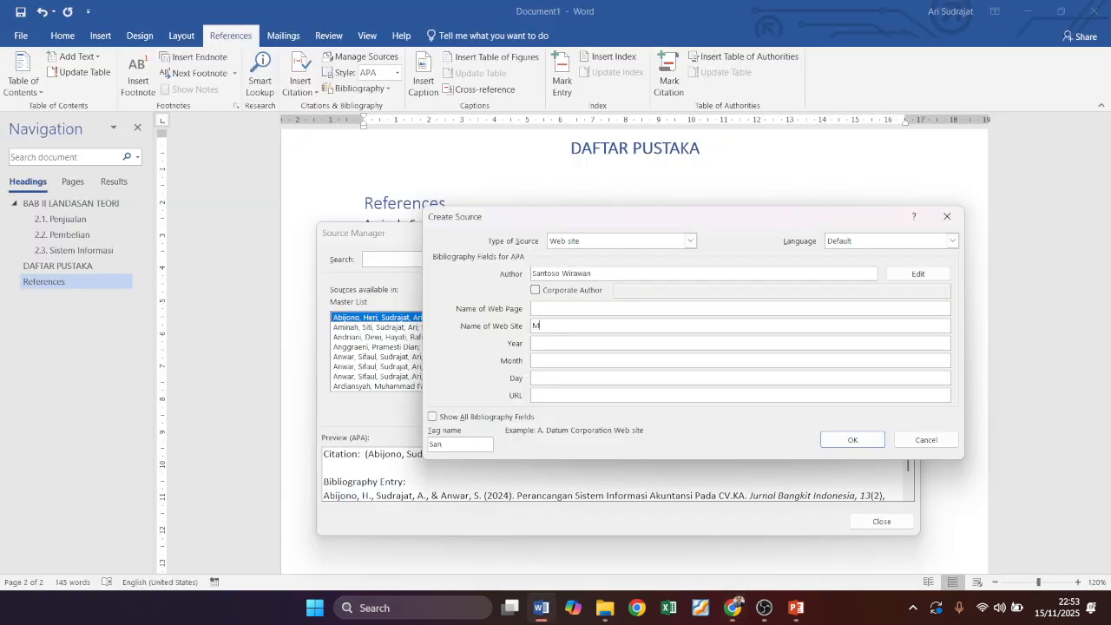
text(ekari Jurnal)
key(Tab)
Copy the jurnal.id article's title, Mengenal Pengertian Purchasing serta Tugas dan Prosesnya, into the source's Name of Web Page.
key(alt+Tab)
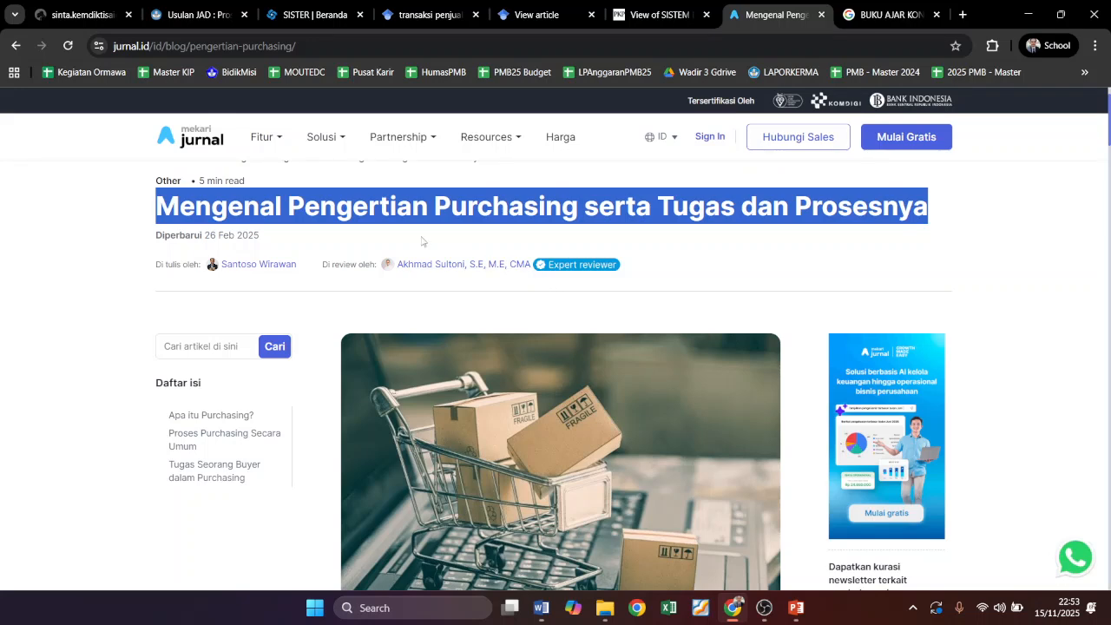
click(106, 216)
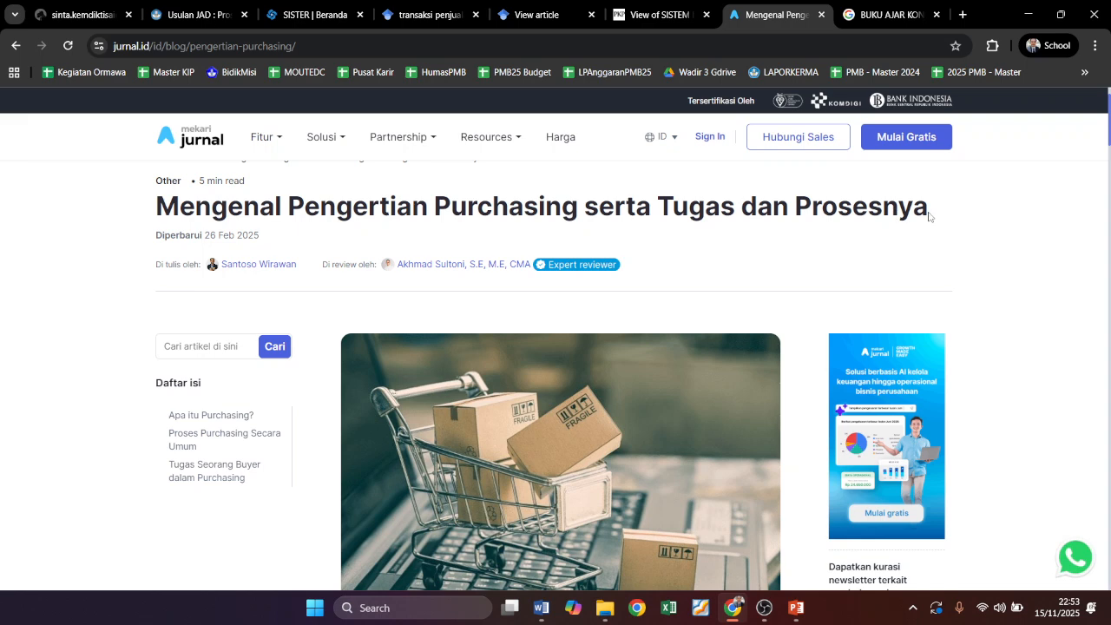
key(alt+Tab)
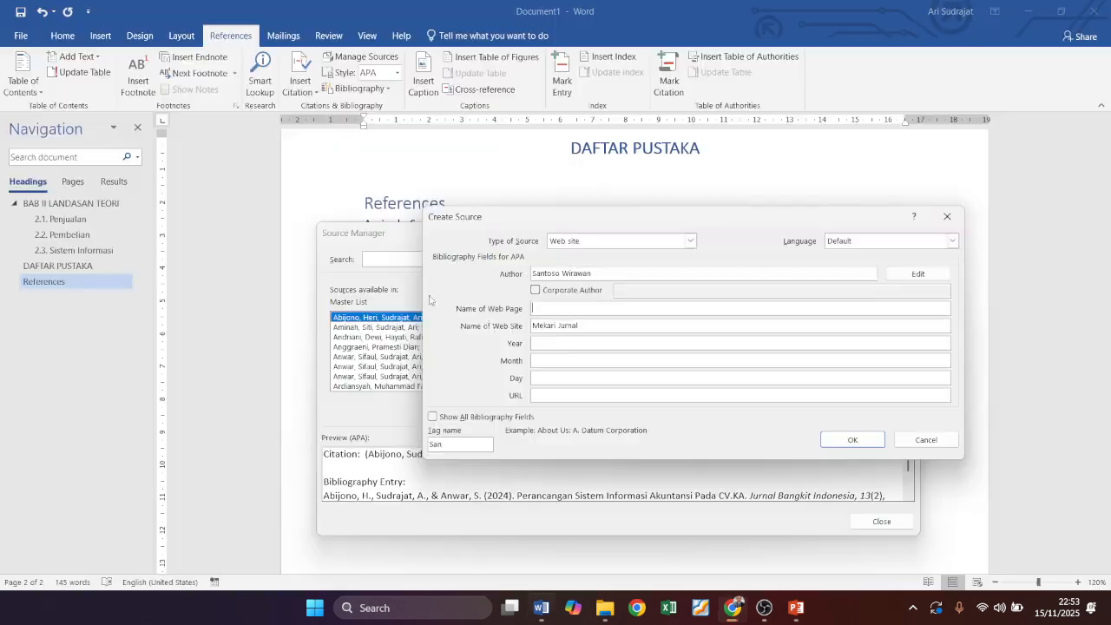
key(alt+Tab)
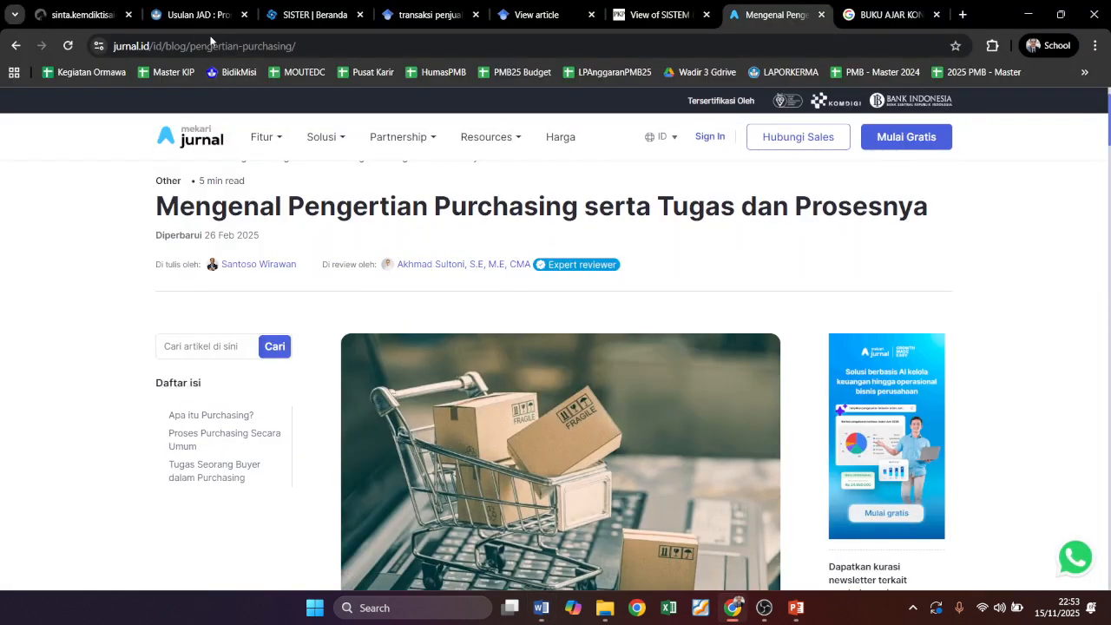
drag(195, 47, 331, 51)
click(332, 50)
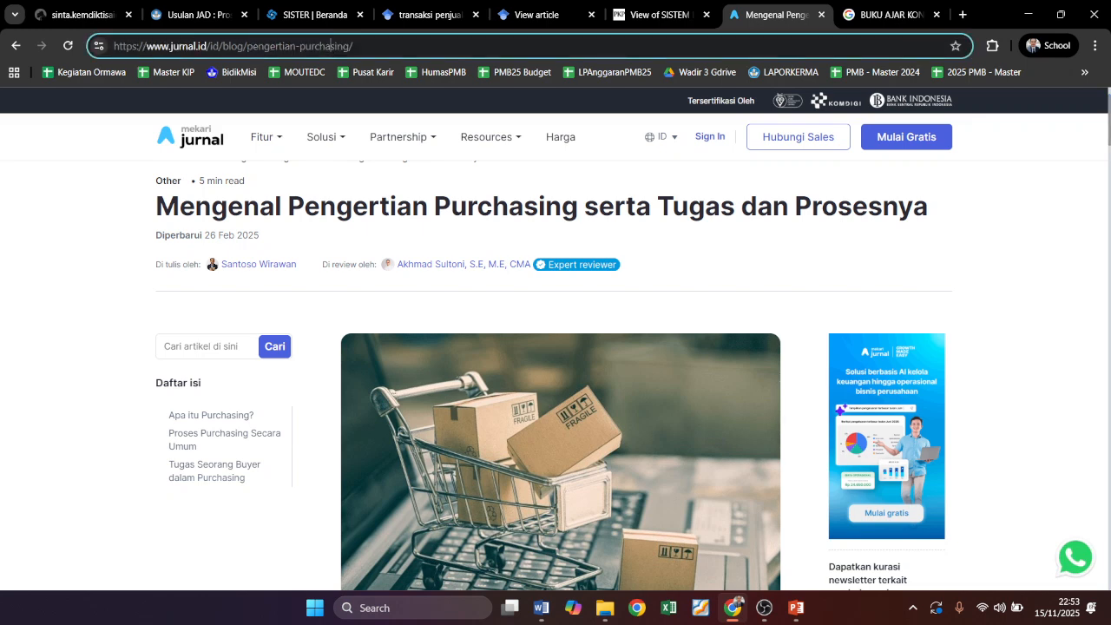
drag(247, 46, 353, 46)
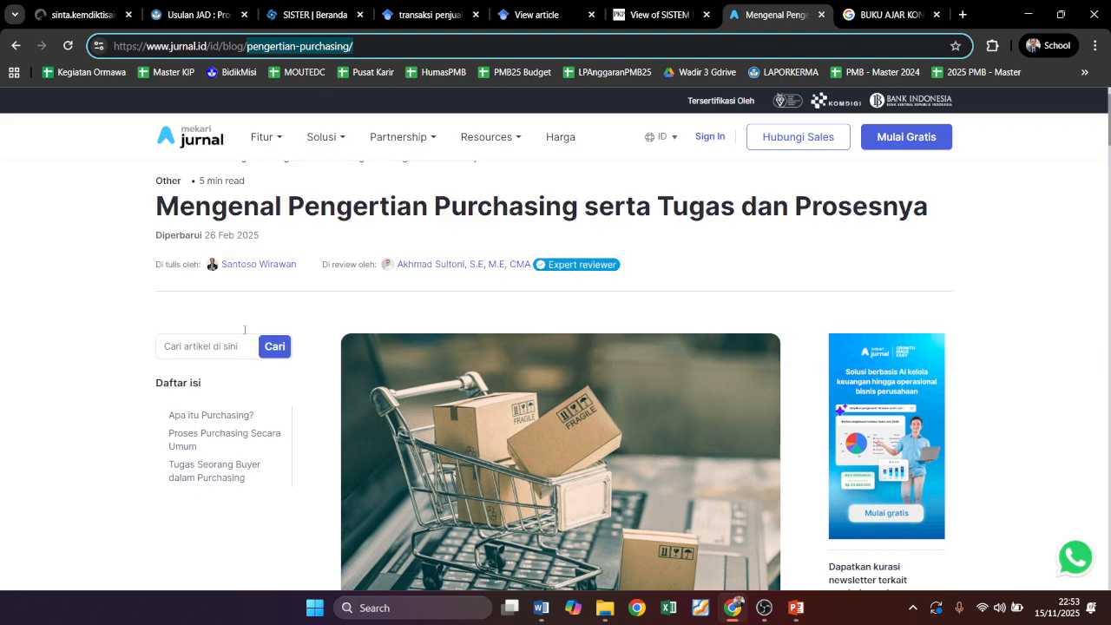
click(124, 225)
drag(154, 207, 934, 208)
key(ctrl+c)
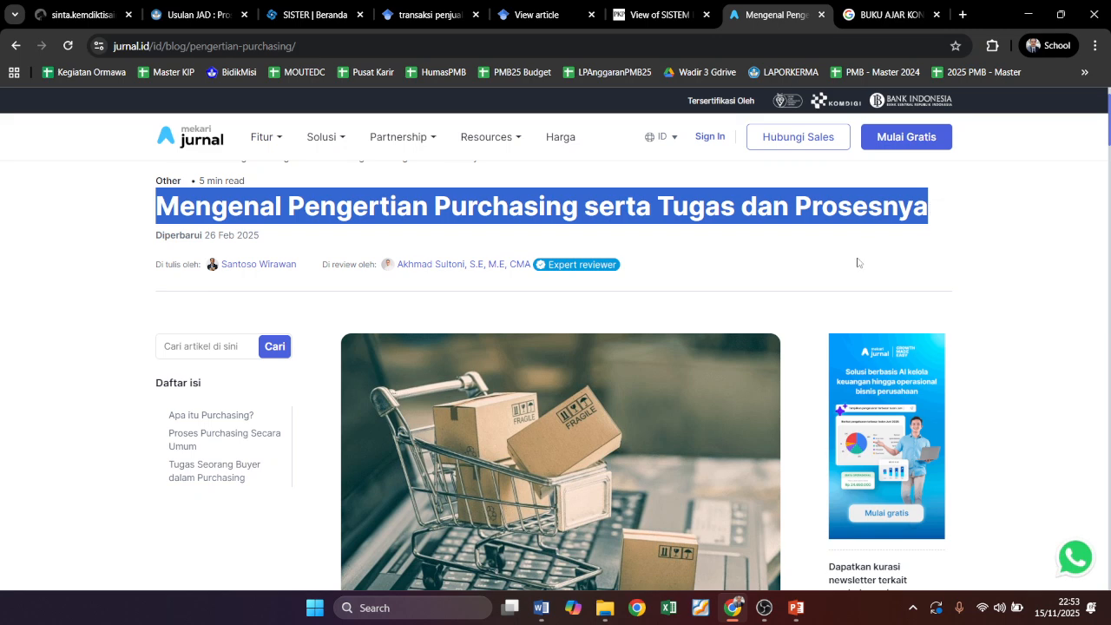
key(alt+Tab)
key(ctrl+v)
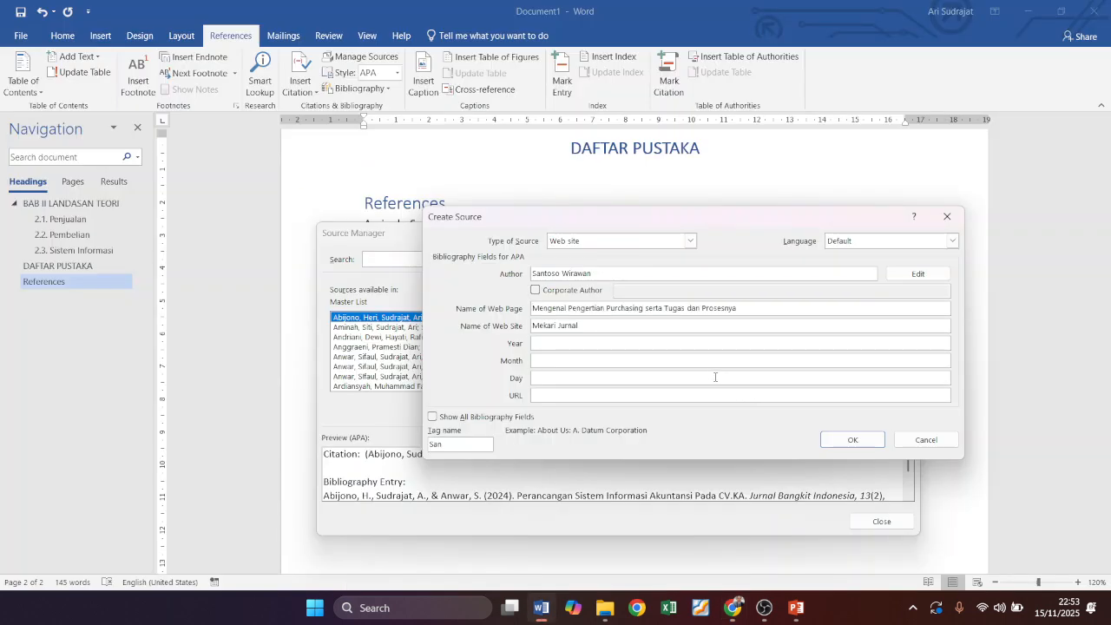
Check the article's update date and set the source's Year to 2025, Month to Februari and Day to 26.
click(660, 340)
key(alt+Tab)
click(248, 250)
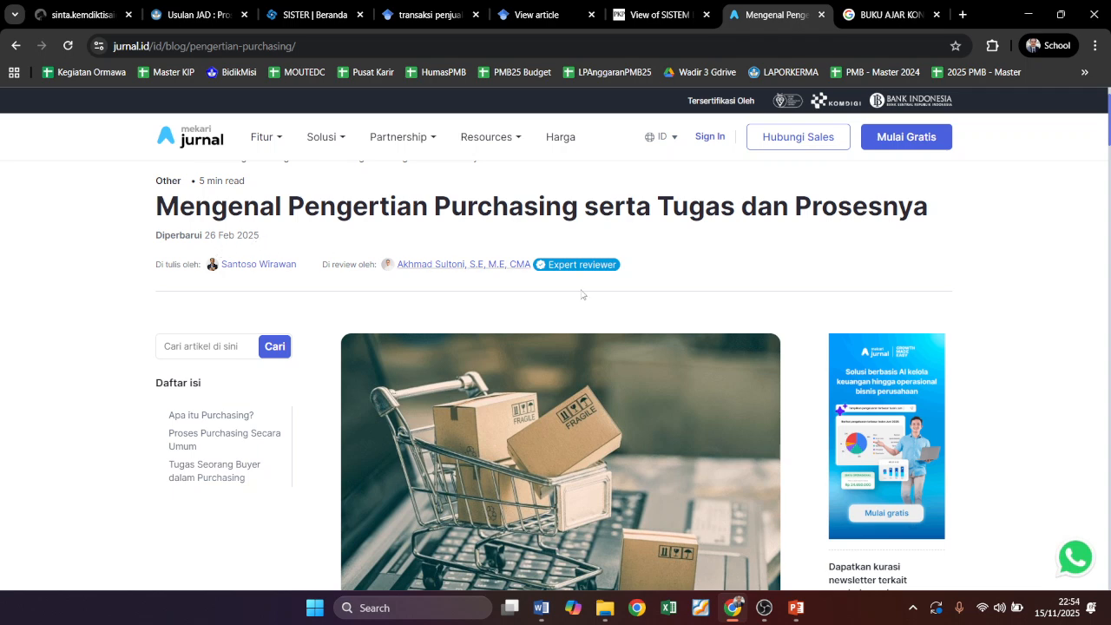
key(alt+Tab)
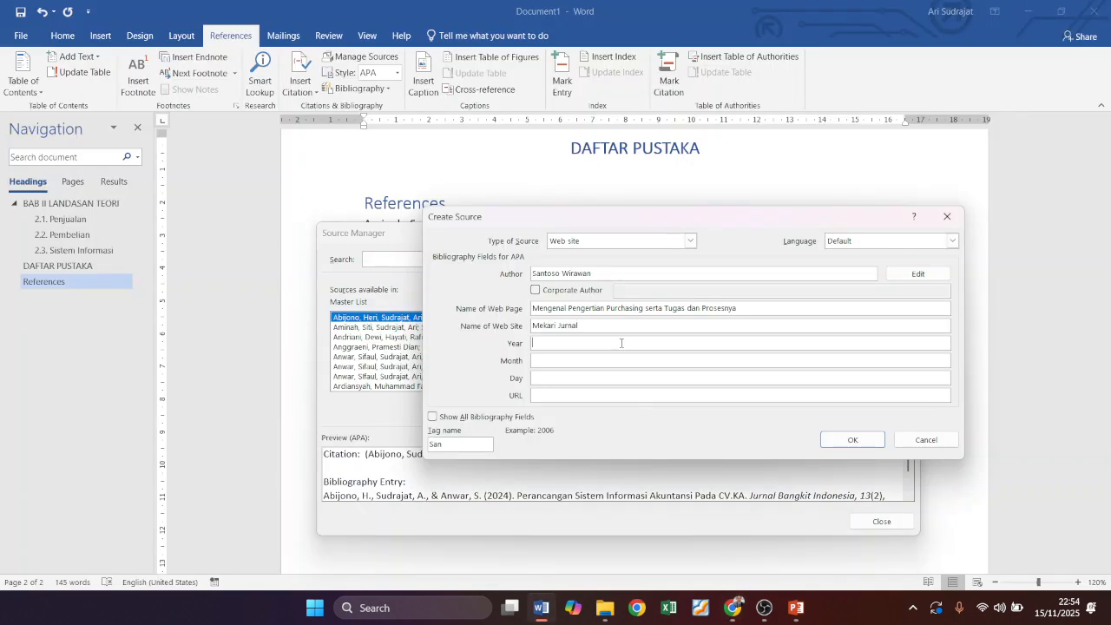
text(2025)
key(Tab)
text(Februar)
key(Tab)
key(alt+Tab)
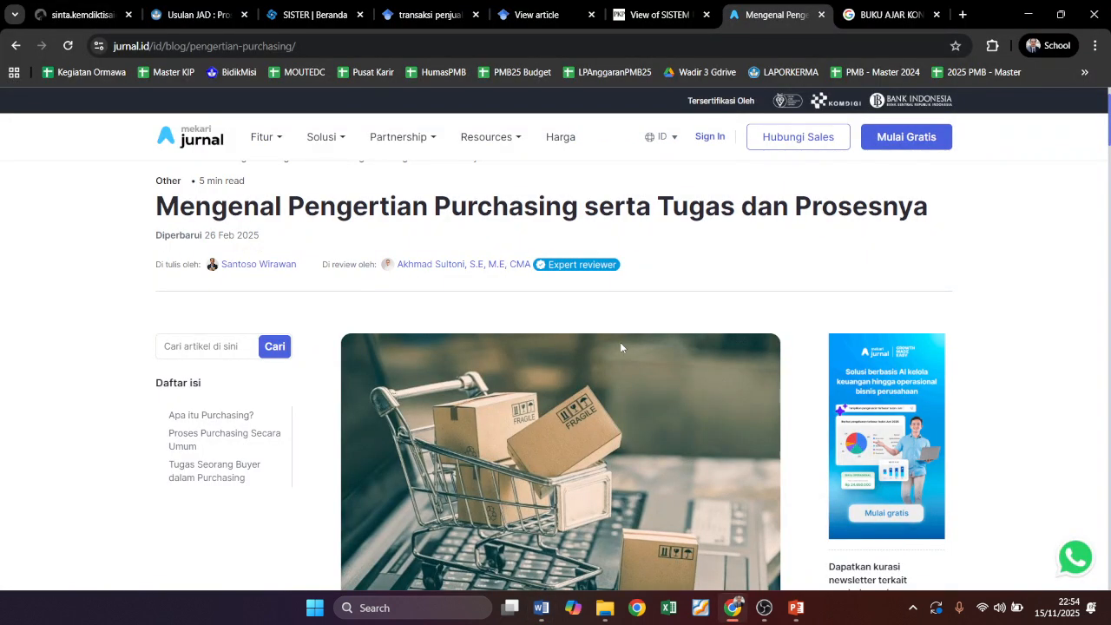
key(alt+Tab)
text(26)
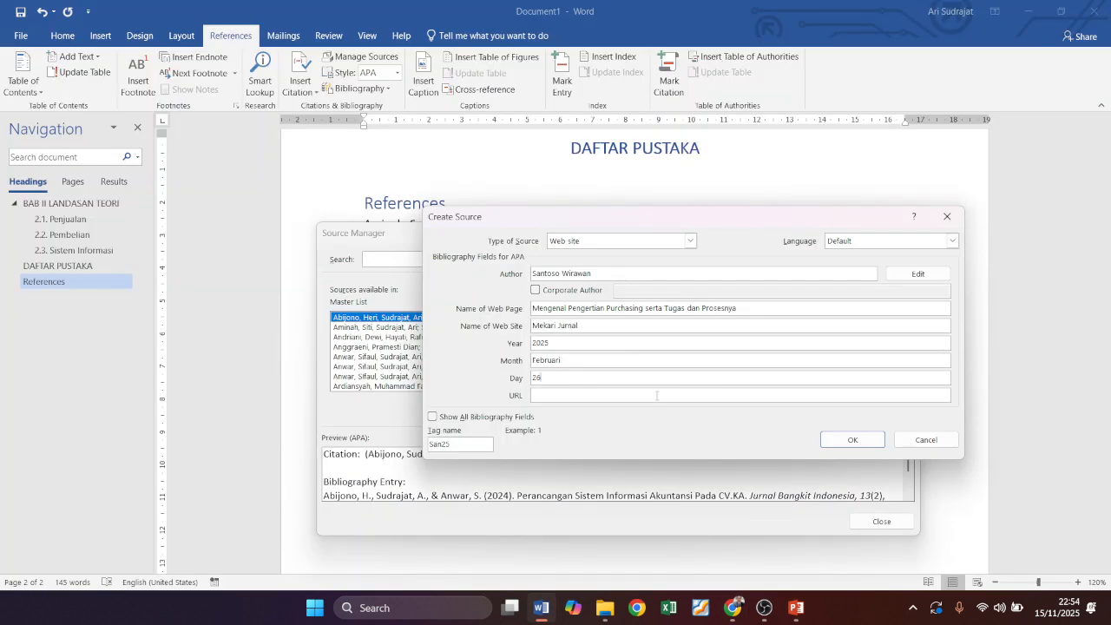
click(658, 394)
key(alt+Tab)
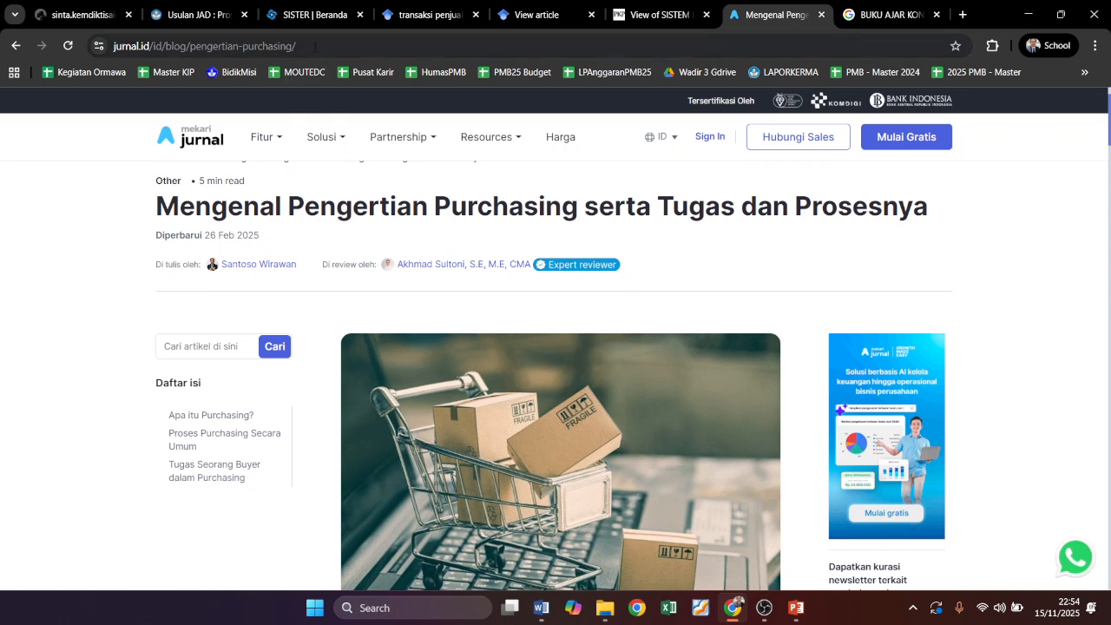
click(217, 45)
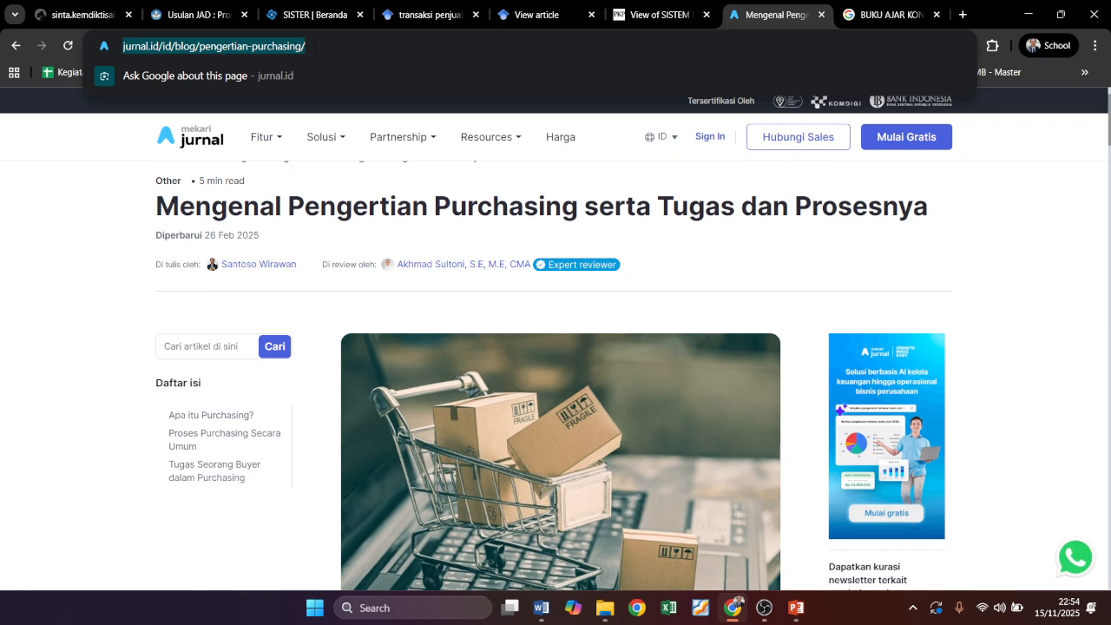
key(ctrl+c)
key(alt+Tab)
key(ctrl+v)
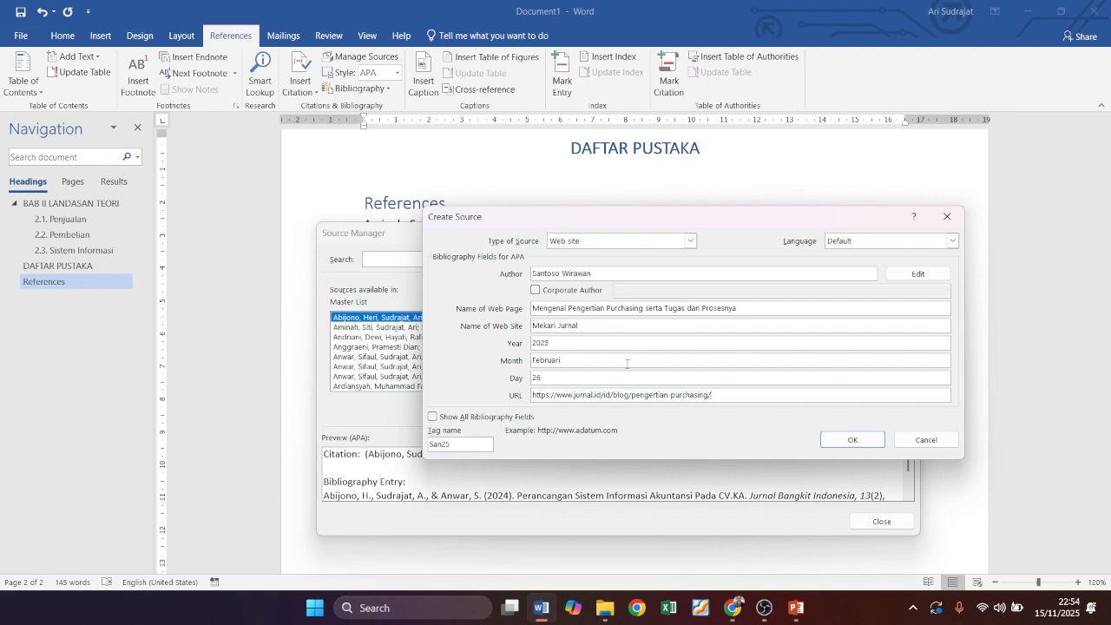
Show all bibliography fields, set the access date to 2025, November, 13, and save the web site source.
click(499, 417)
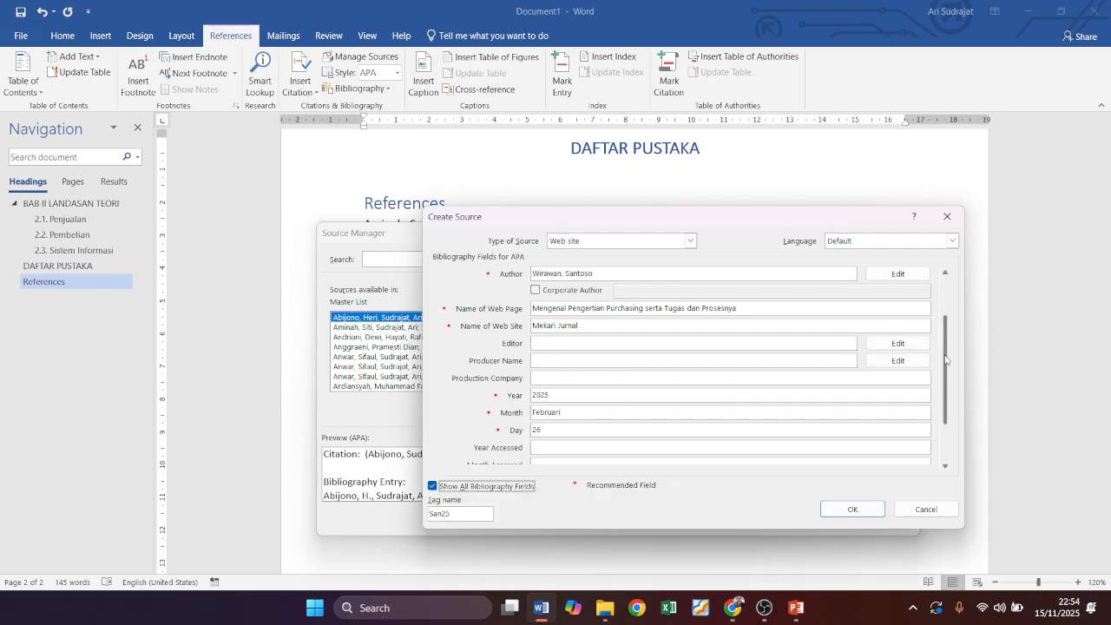
scroll(946, 359, down, 2)
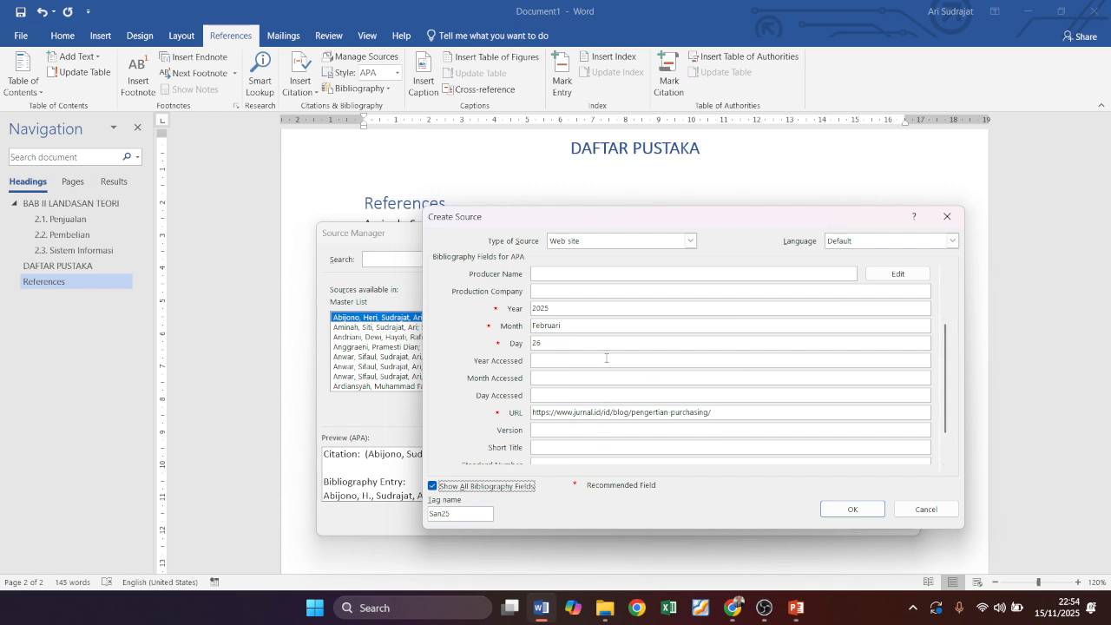
click(606, 359)
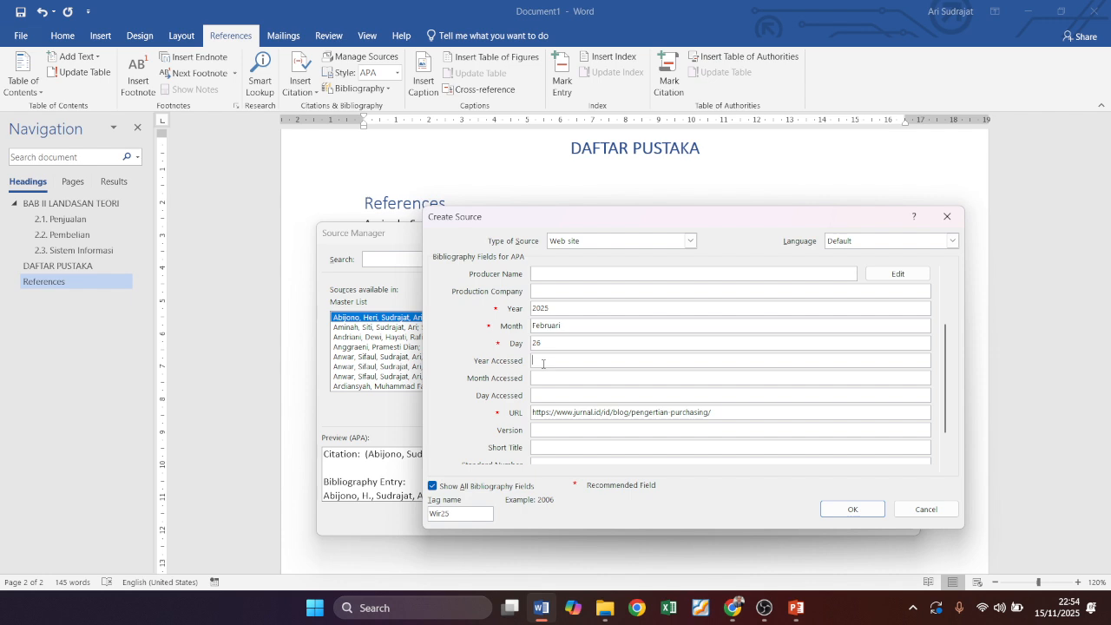
text(2025)
key(Tab)
text(November)
key(Tab)
click(855, 510)
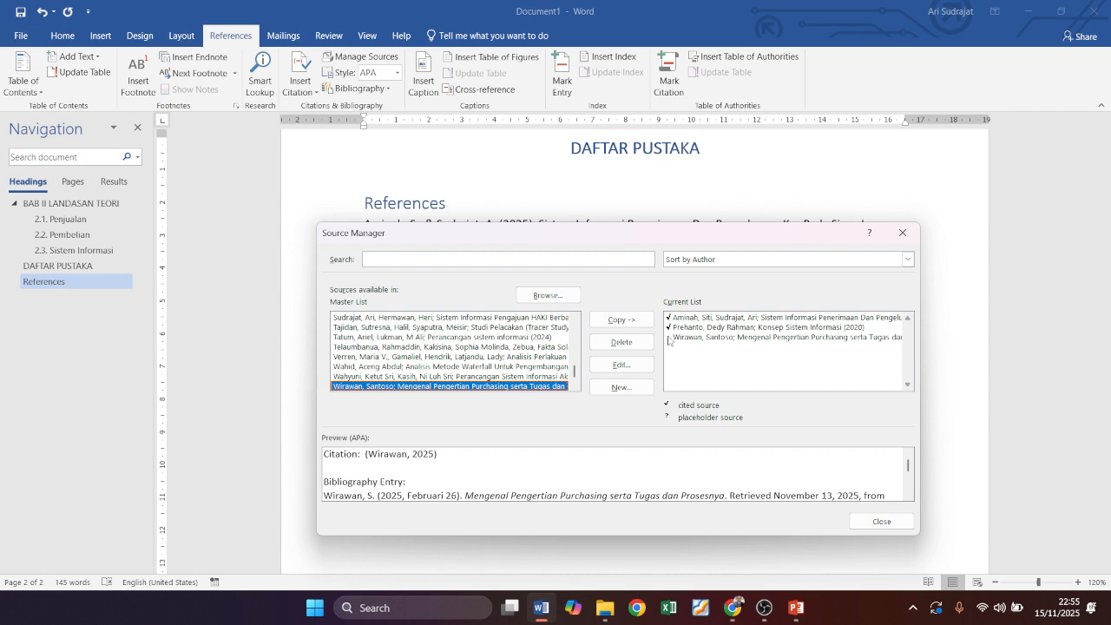
Close the Source Manager, update the References bibliography, and check the retrieval date in the web site entry.
click(880, 523)
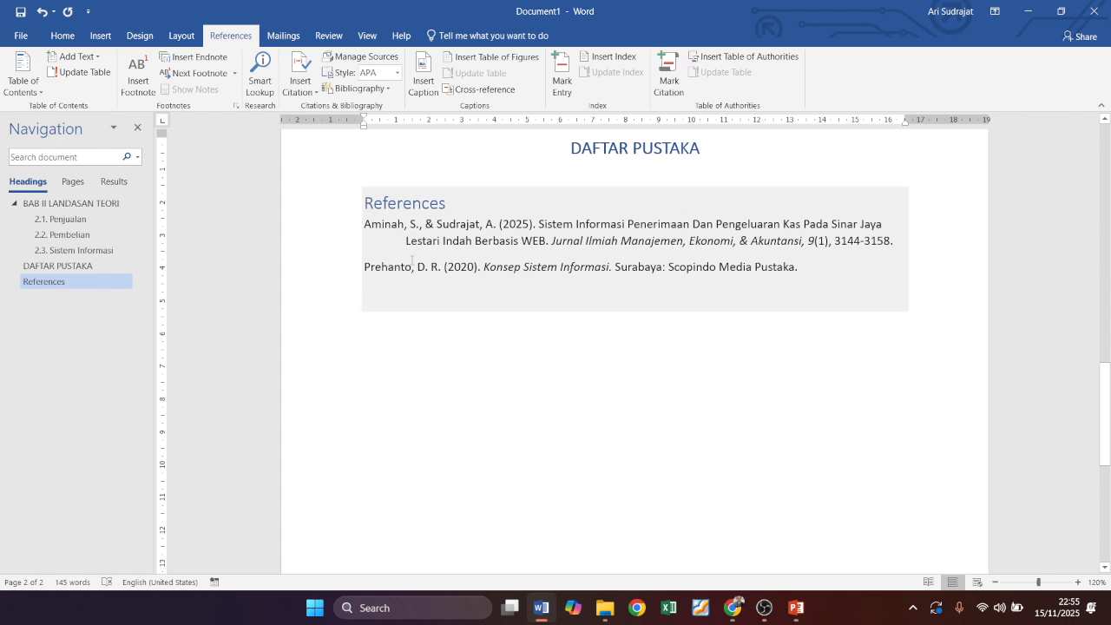
click(366, 91)
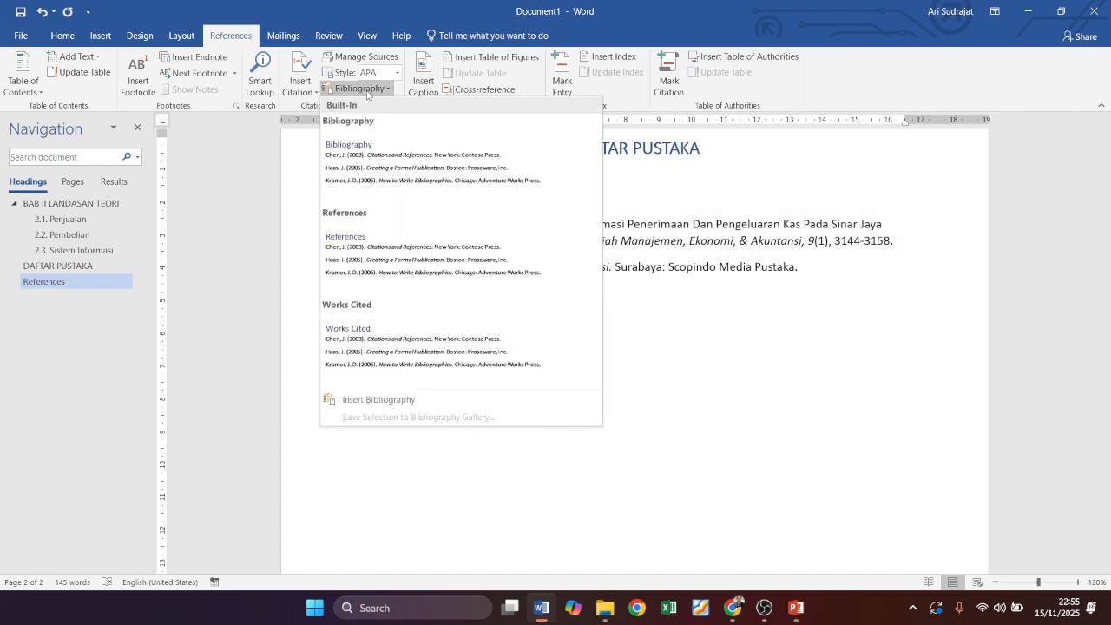
click(367, 91)
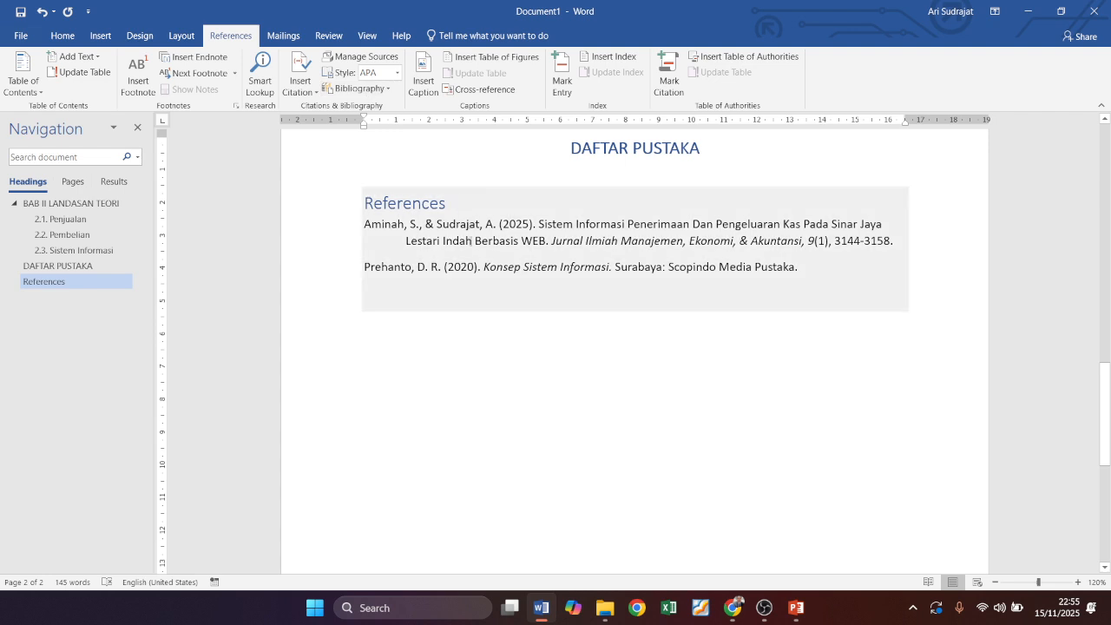
click(470, 242)
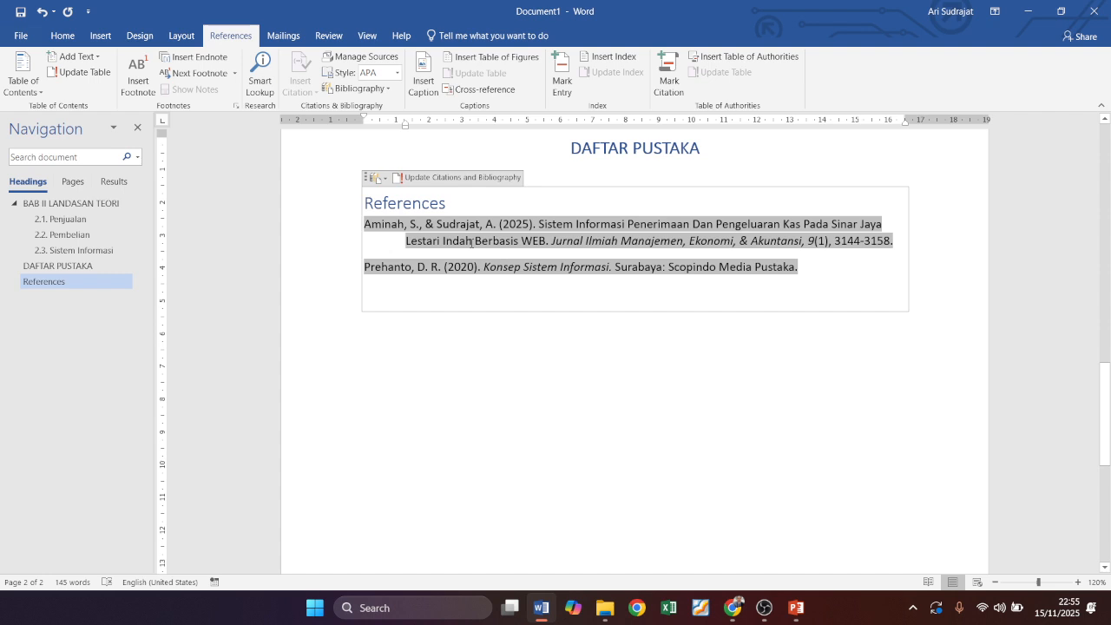
click(443, 177)
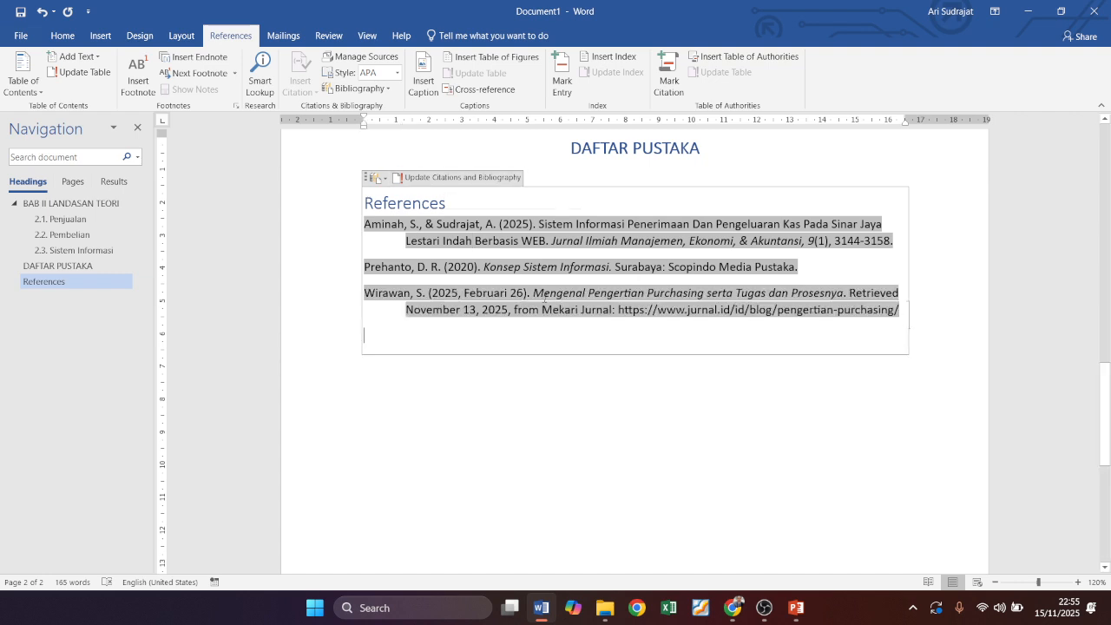
click(436, 303)
drag(850, 292, 512, 311)
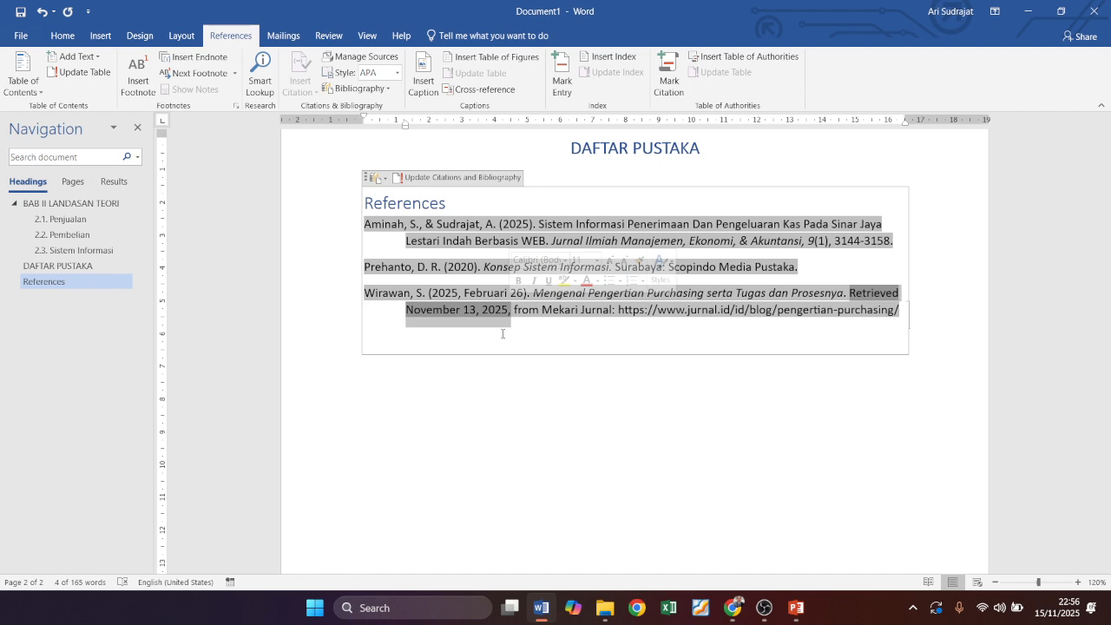
click(537, 396)
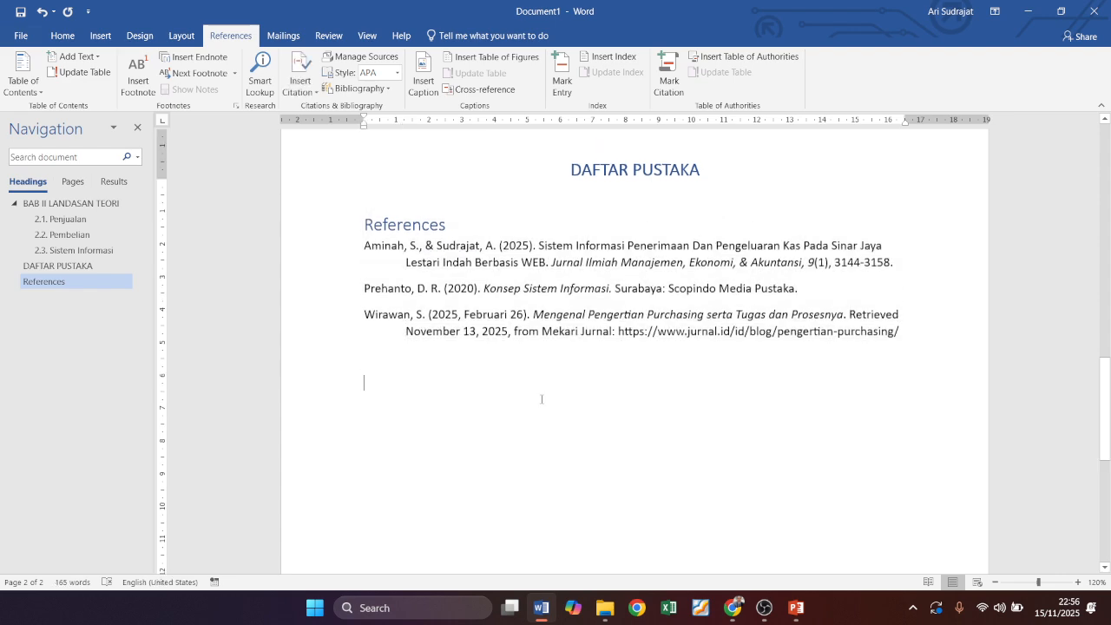
Replace the period ending the 2.2. Pembelian paragraph with a citation of Mengenal Pengertian Purchasing serta Tugas dan Prosesnya.
scroll(542, 399, up, 10)
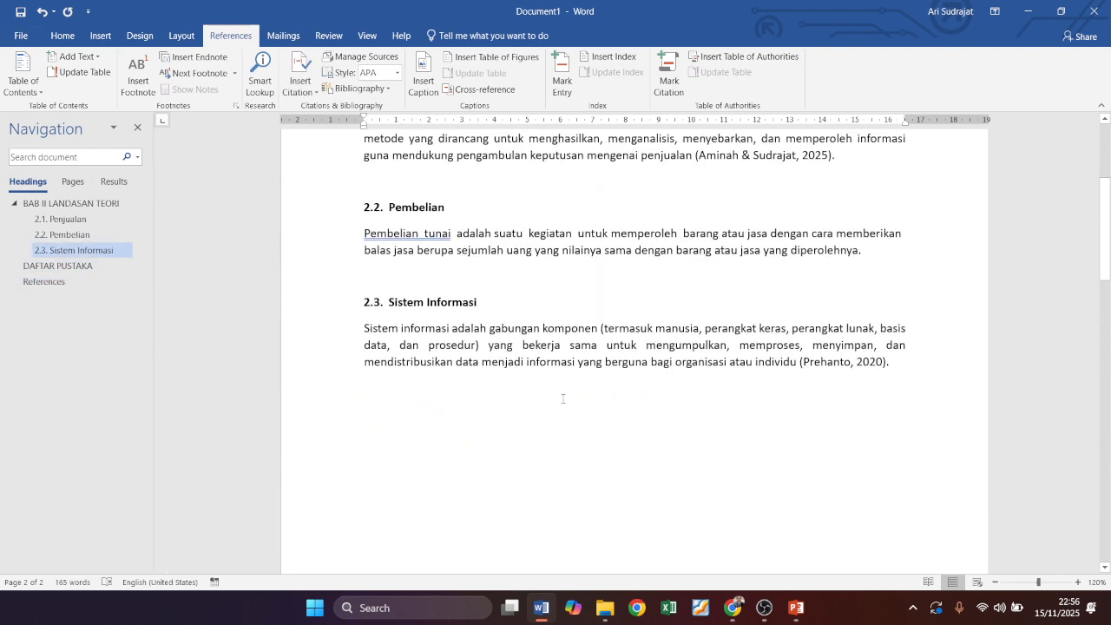
click(863, 247)
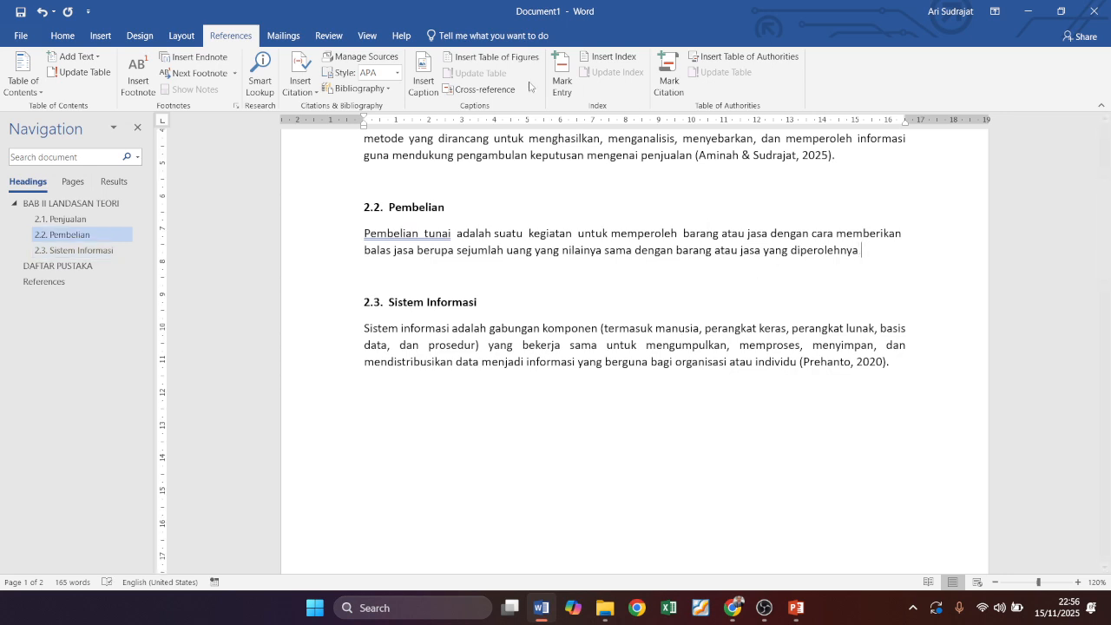
click(301, 96)
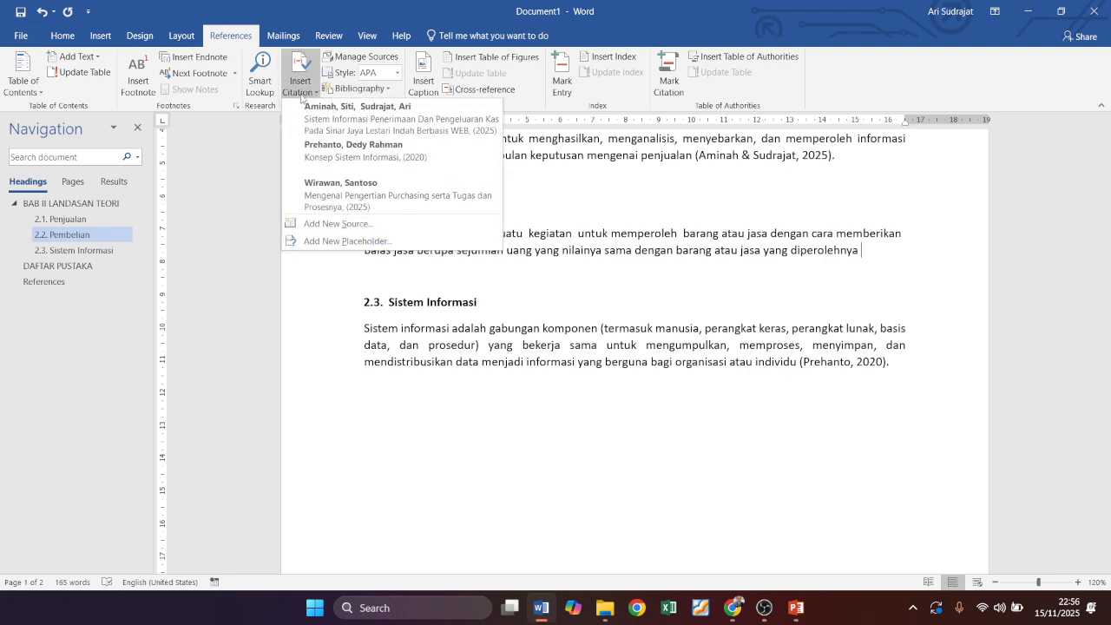
click(323, 204)
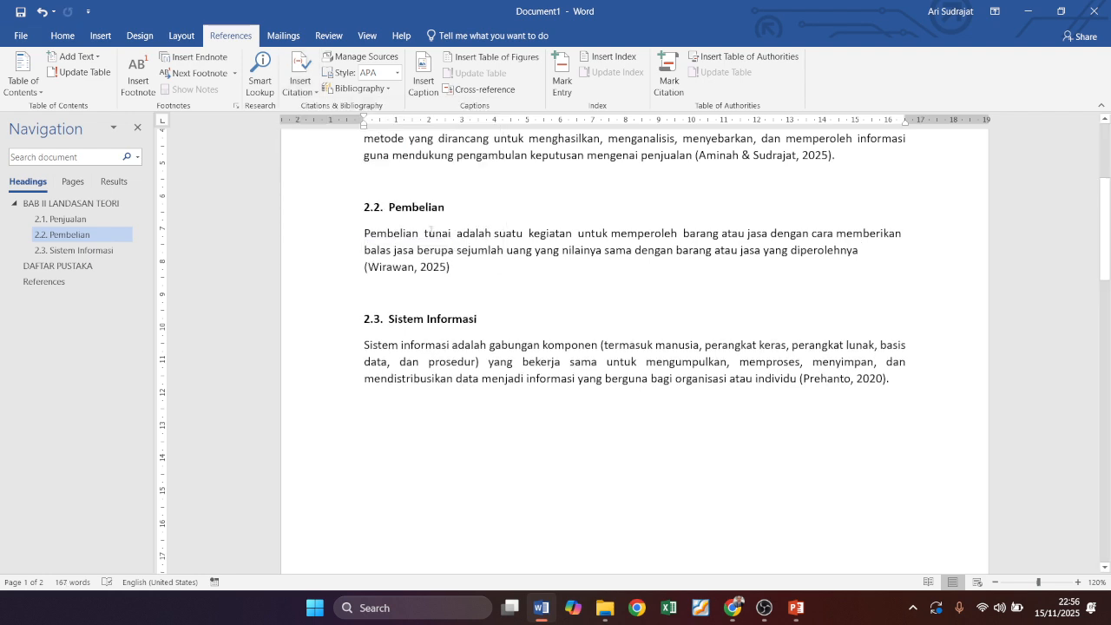
Remove the extra spacing between the 2.2. Pembelian sentence and its citation.
key(BackSpace)
key(Left)
key(ctrl+z)
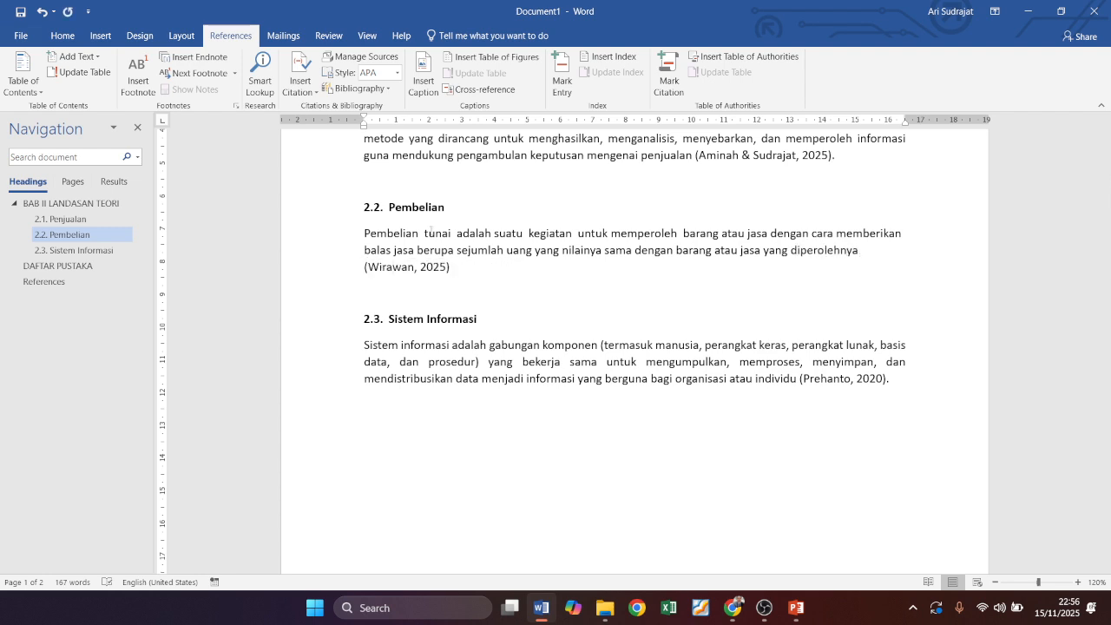
key(BackSpace)
key(Right)
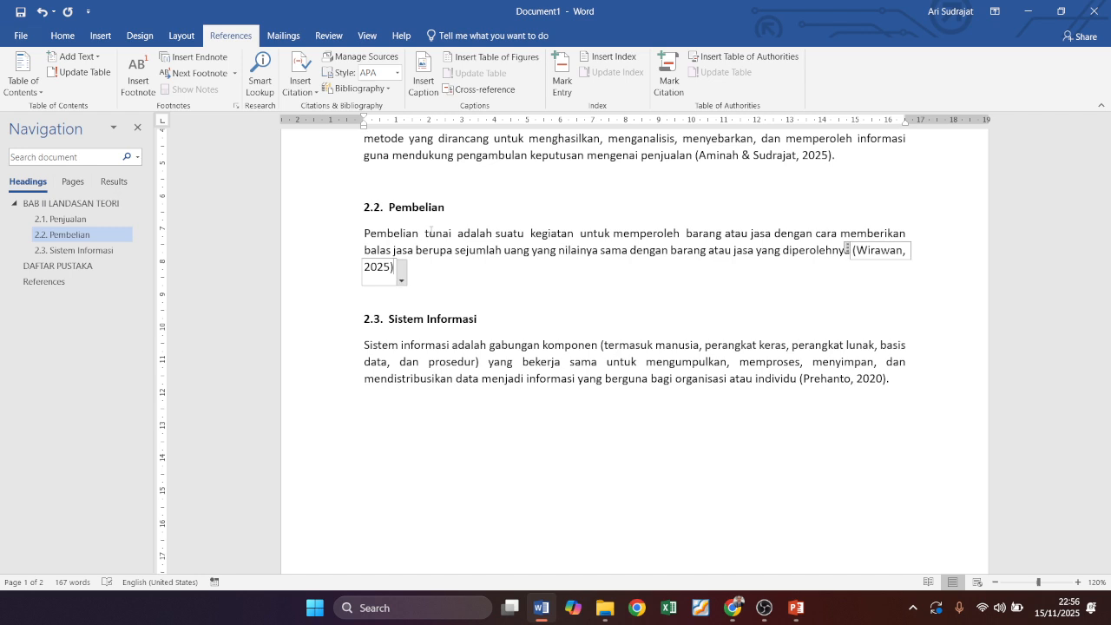
key(Right)
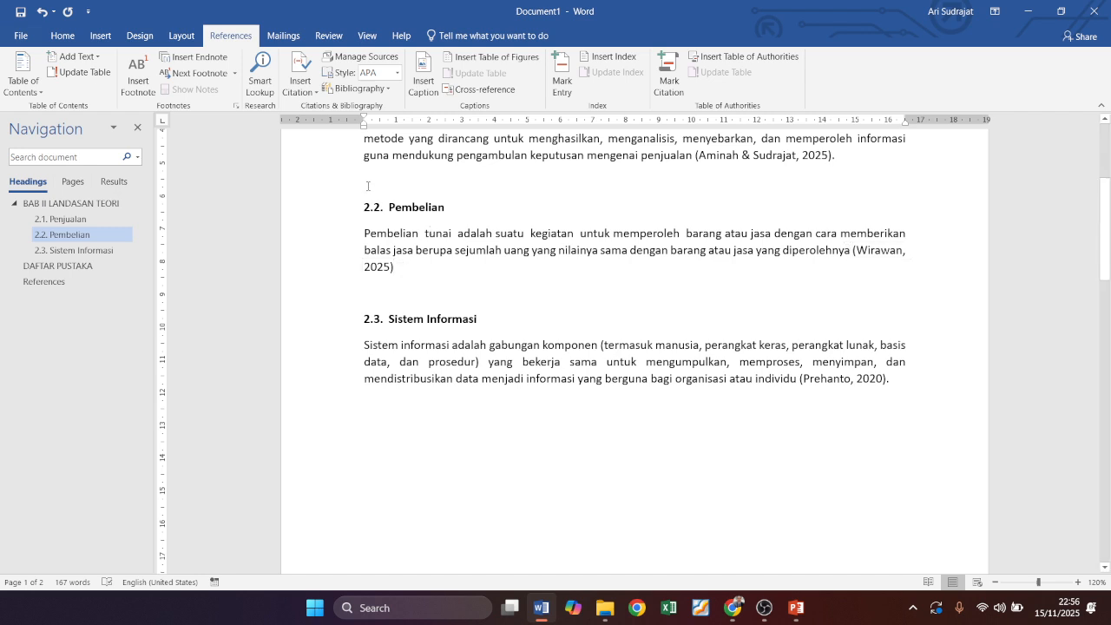
Copy the source on Tinjauan Prosedur Pembelian Barang from the Source Manager's master list to the document's current list.
click(364, 60)
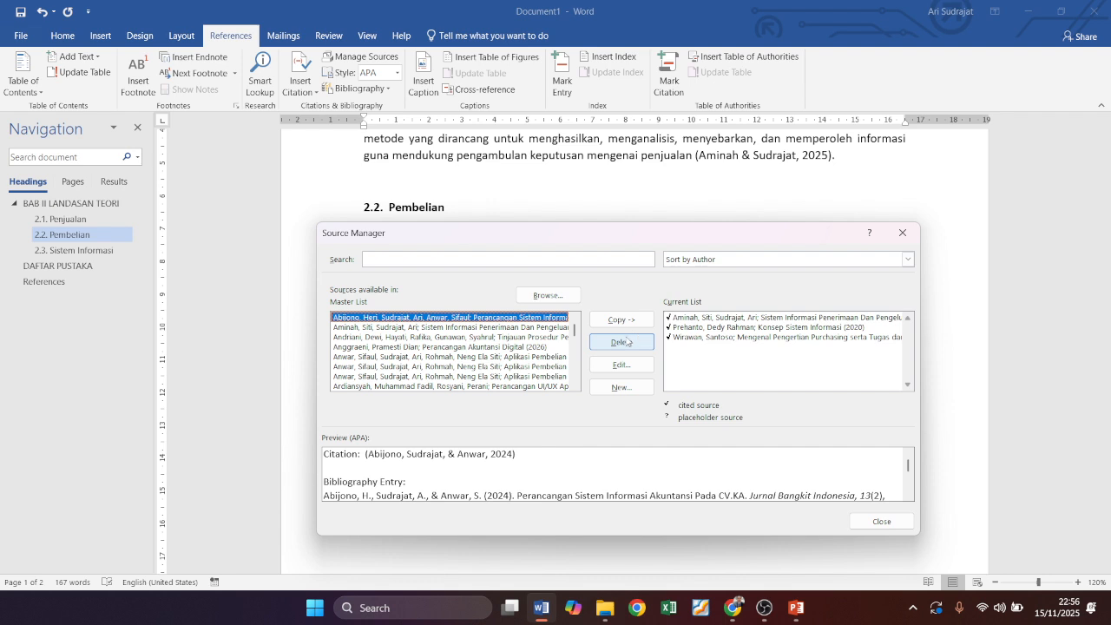
click(451, 338)
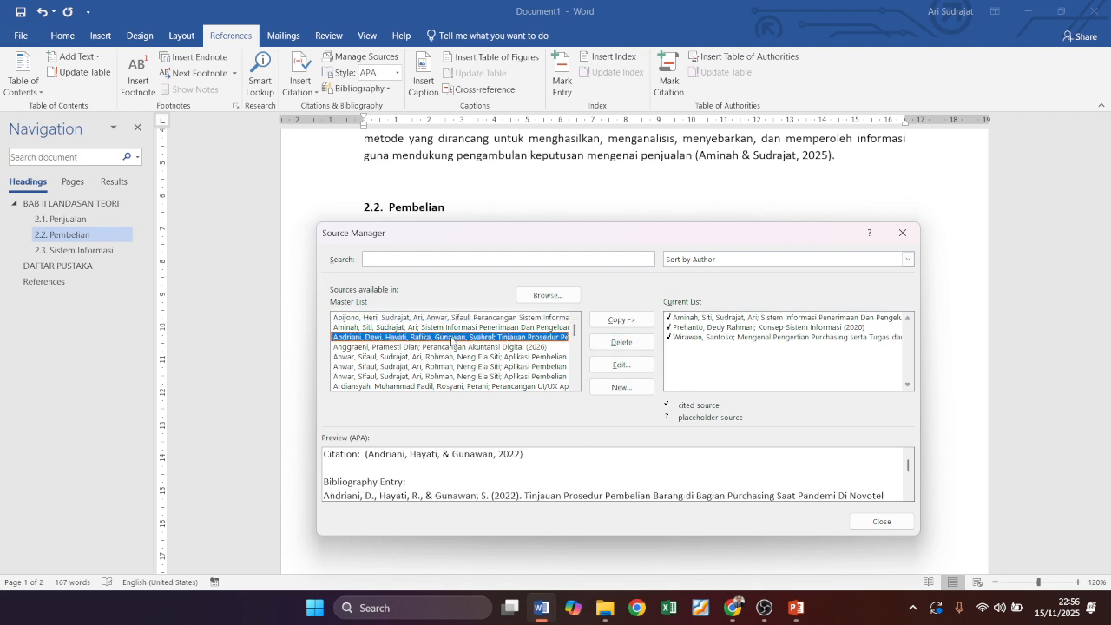
click(622, 319)
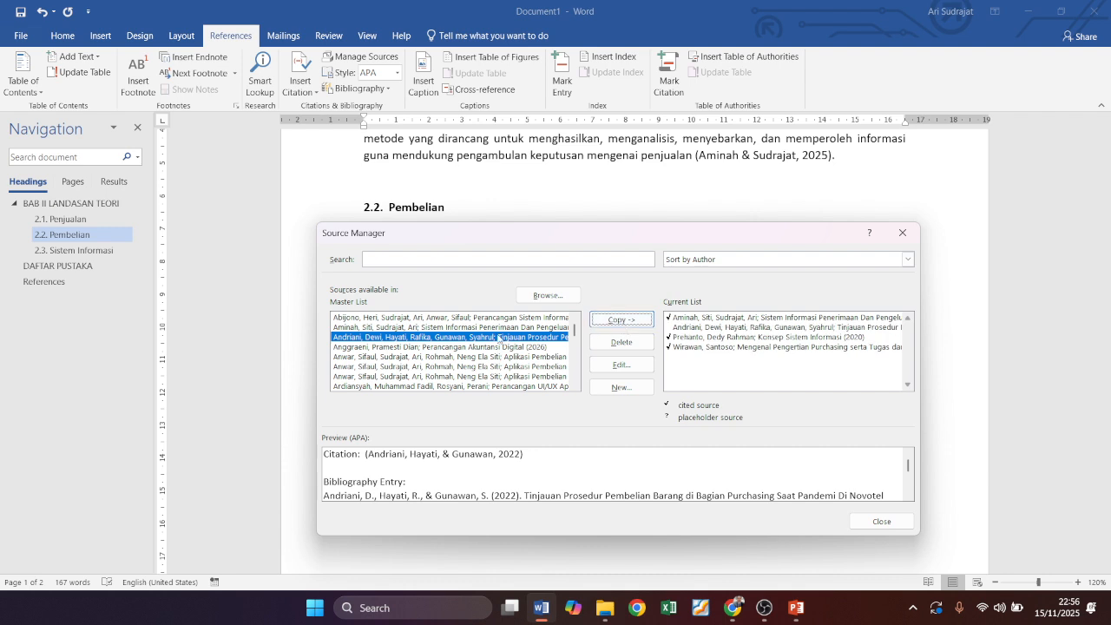
Copy the Persediaan Barang Jadi (FIFO) source and the User Interface dan User Experience source to the current list, and close the Source Manager.
scroll(500, 354, down, 2)
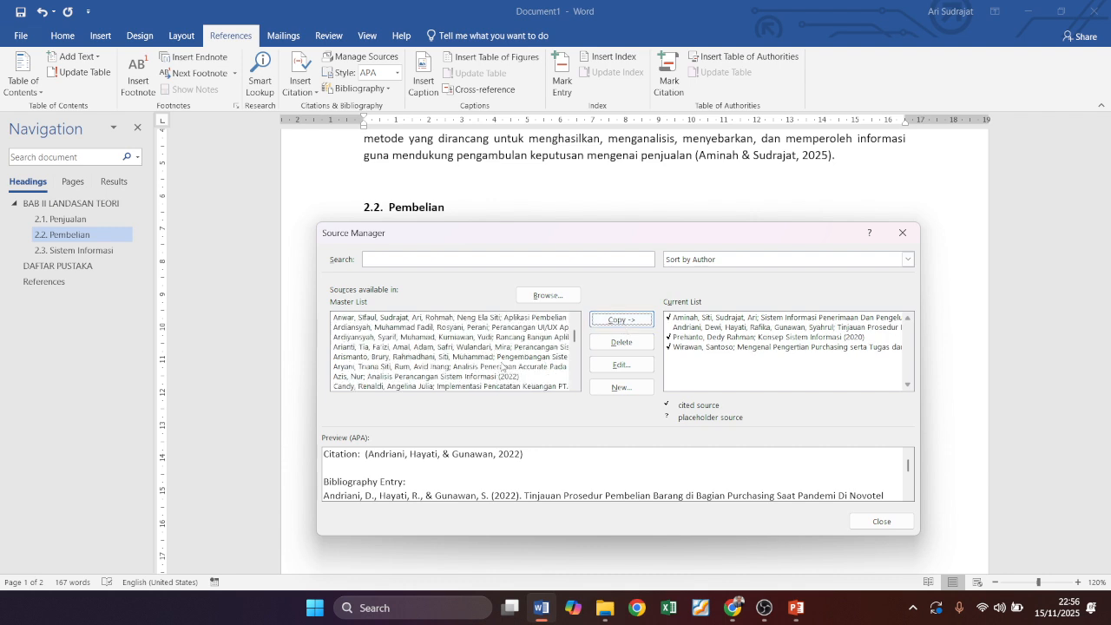
scroll(491, 380, down, 3)
click(469, 357)
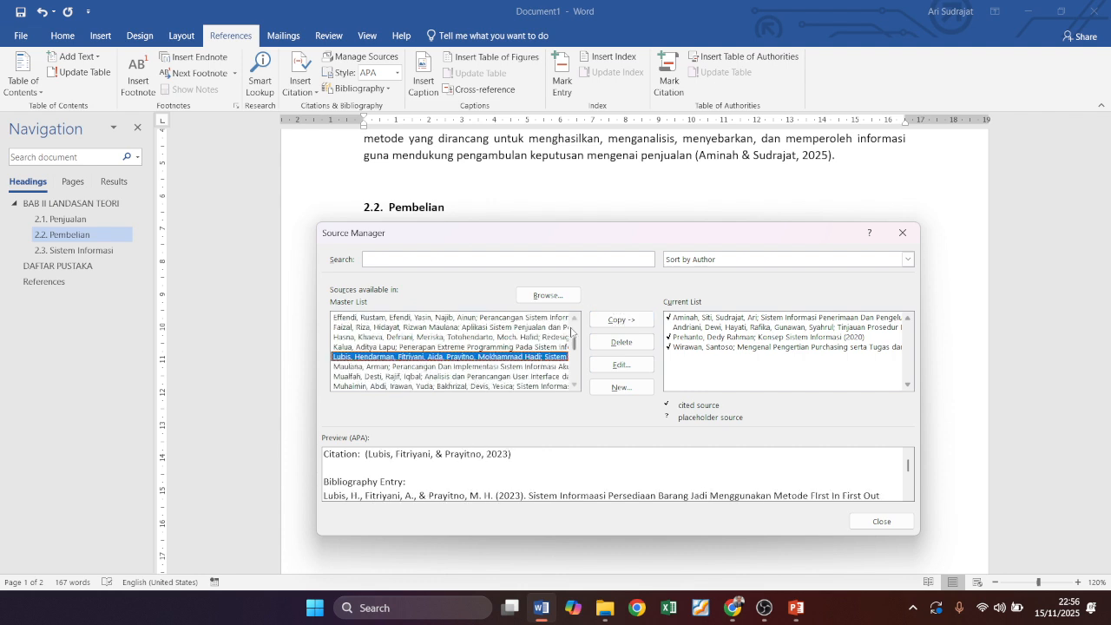
click(620, 319)
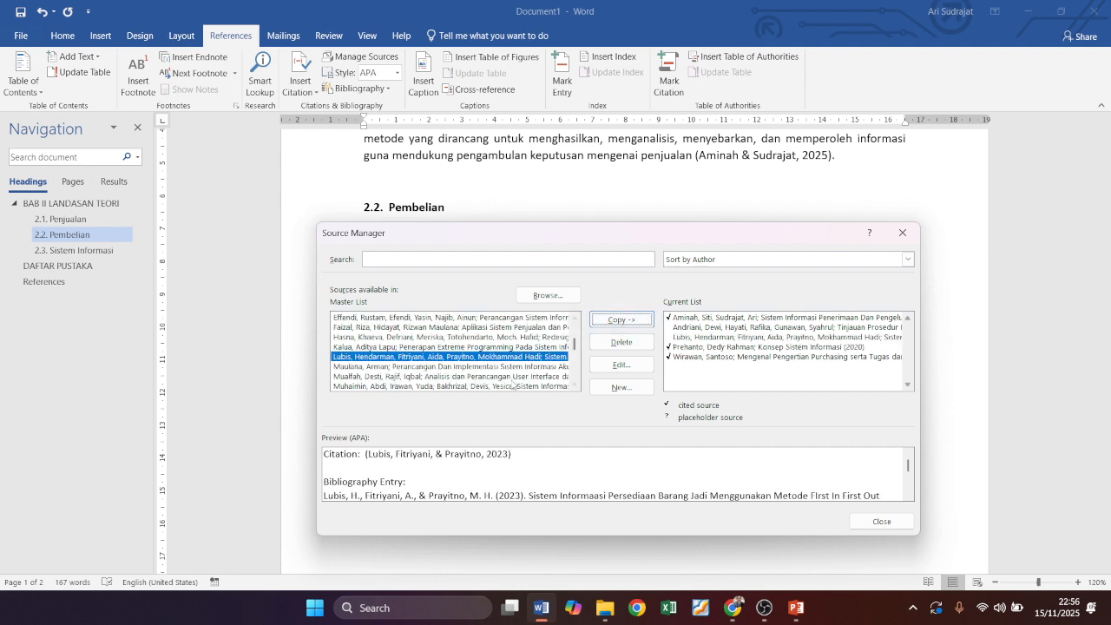
click(484, 379)
click(620, 320)
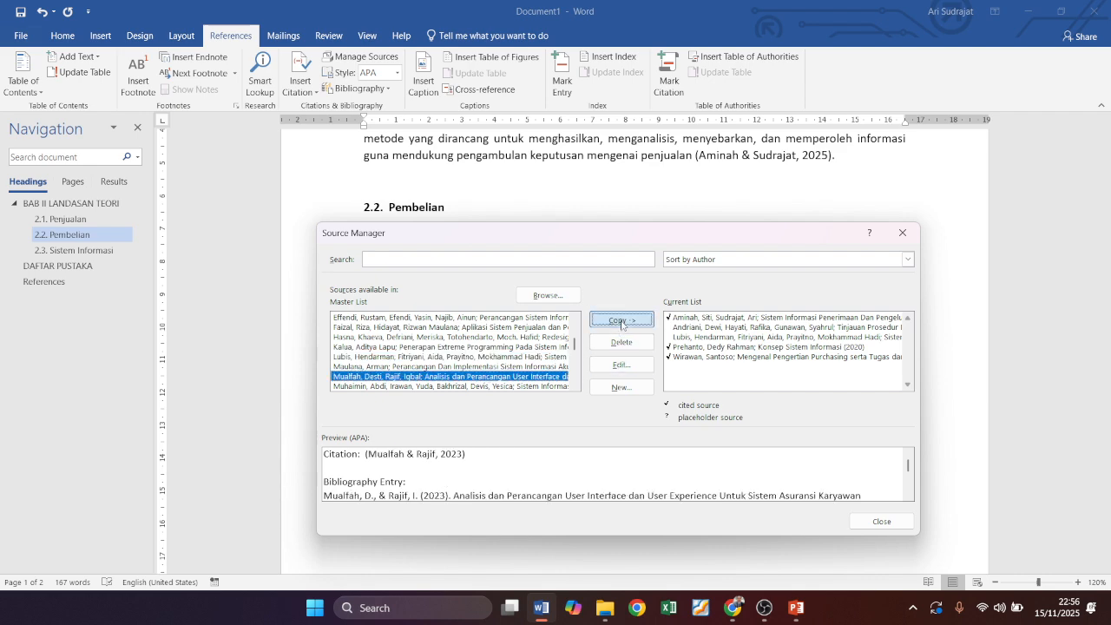
click(880, 521)
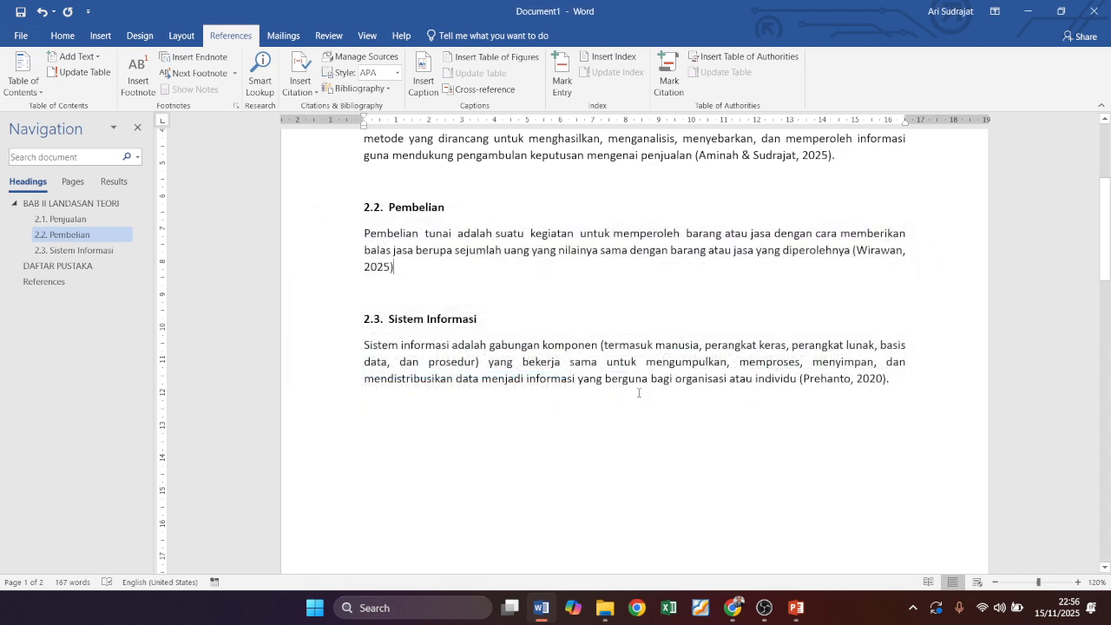
Update the citations and bibliography in the References block under DAFTAR PUSTAKA.
scroll(629, 399, down, 3)
scroll(629, 399, down, 5)
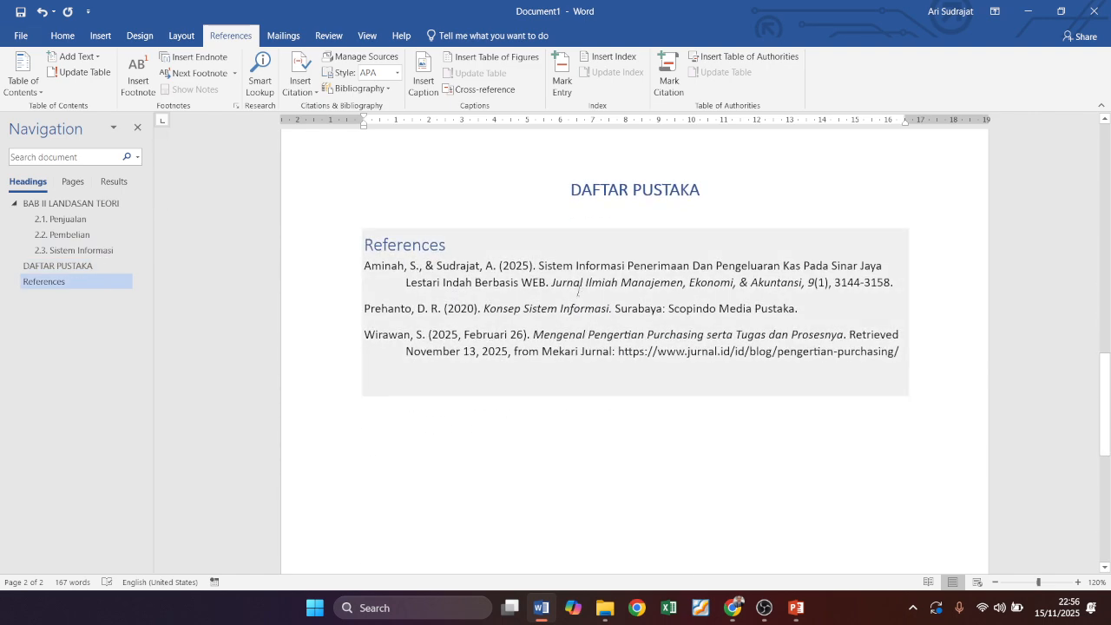
click(549, 272)
click(500, 222)
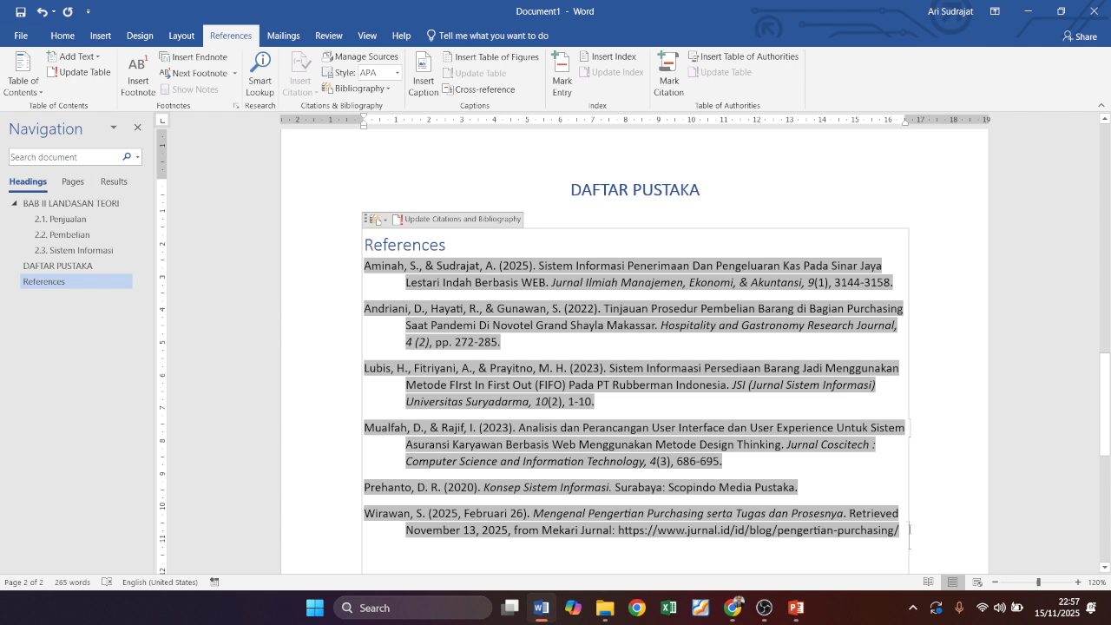
Justify all the bibliography entries under the References heading.
drag(909, 543, 321, 269)
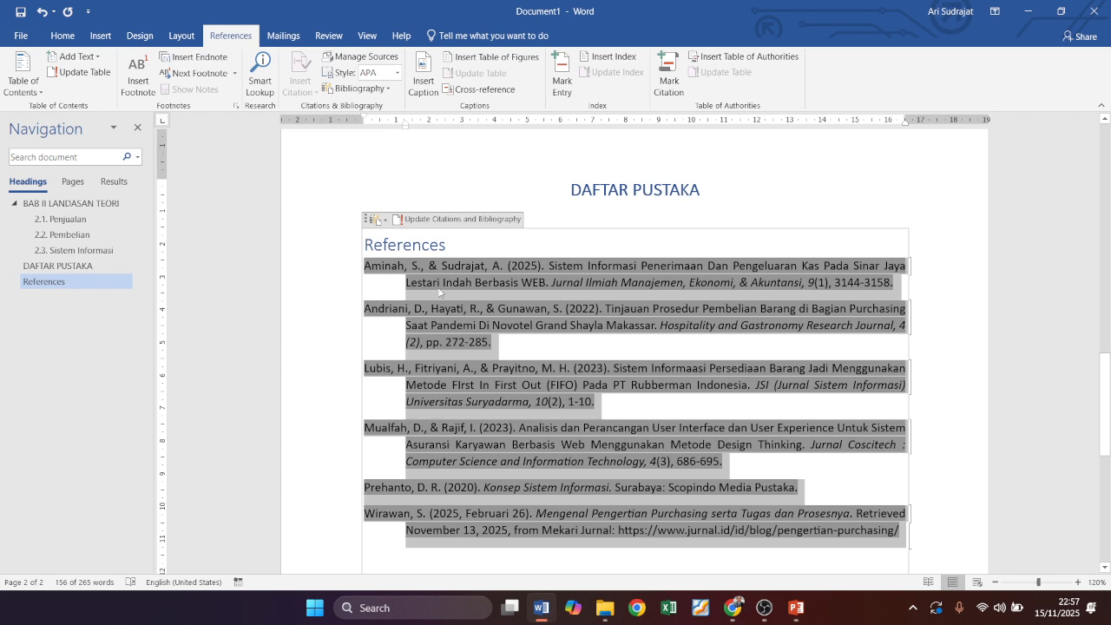
key(ctrl+j)
click(615, 444)
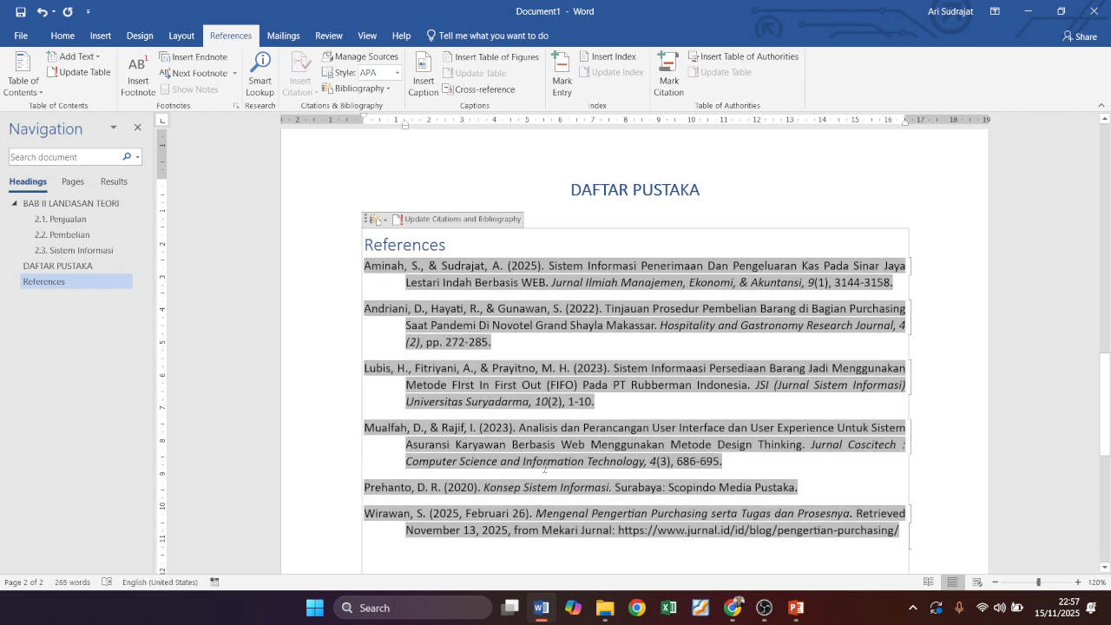
Check the sources available for citation and compare the in-text citations of BAB II with the DAFTAR PUSTAKA entries.
scroll(484, 307, up, 1)
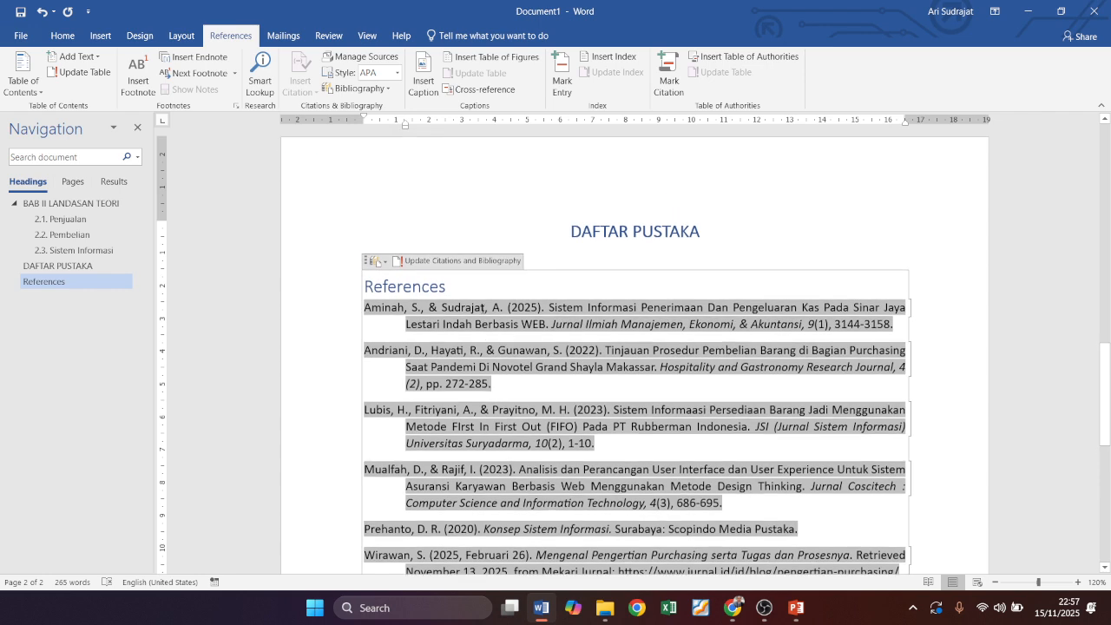
scroll(484, 307, down, 2)
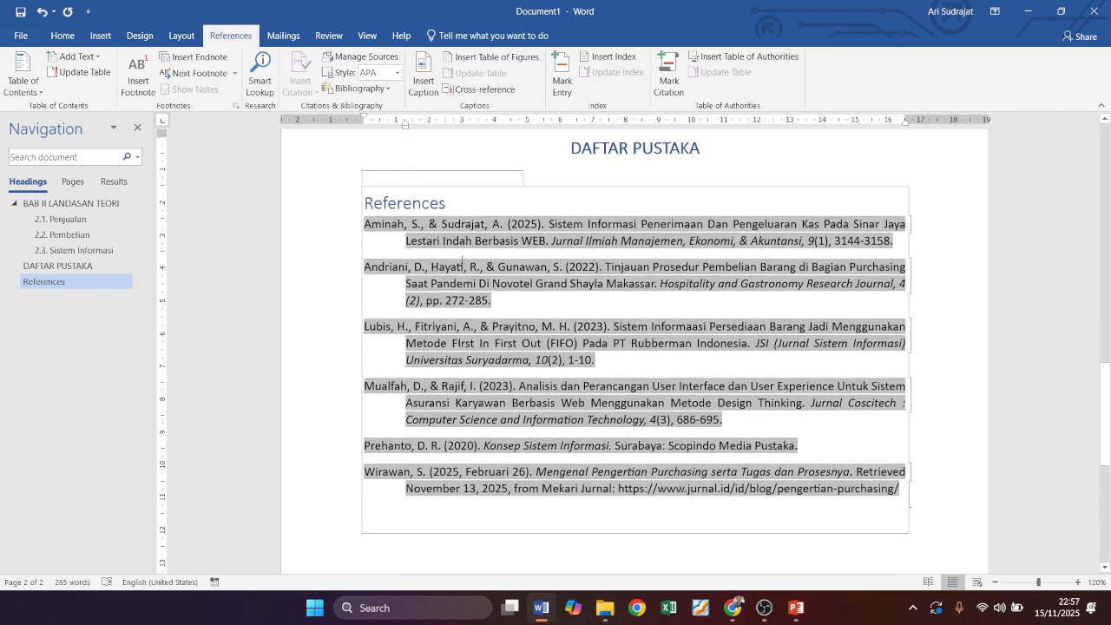
scroll(462, 260, up, 10)
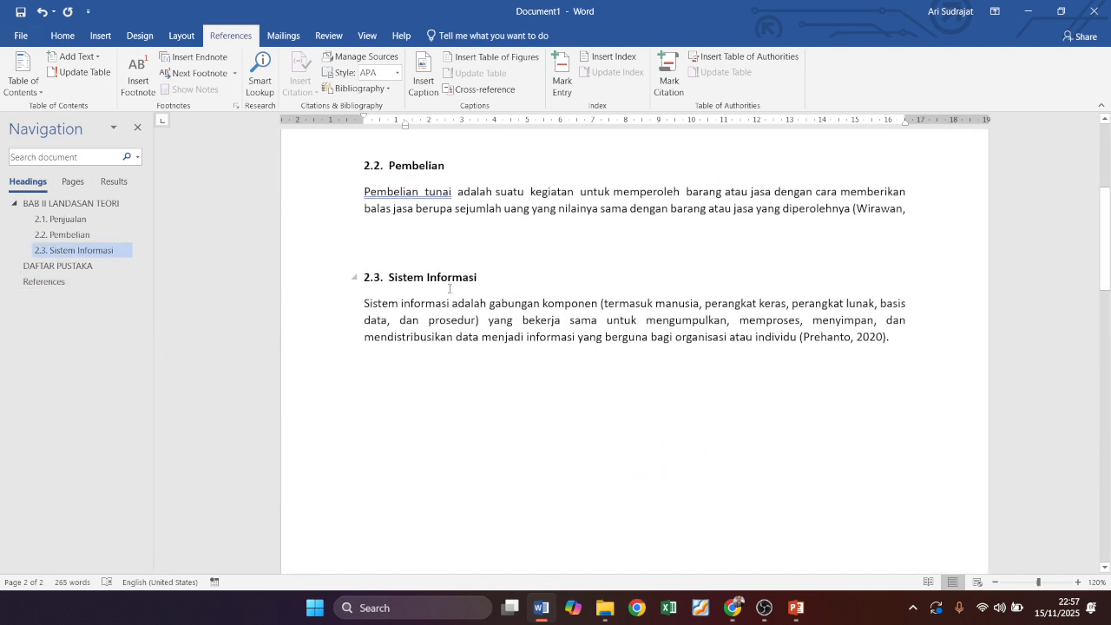
click(471, 363)
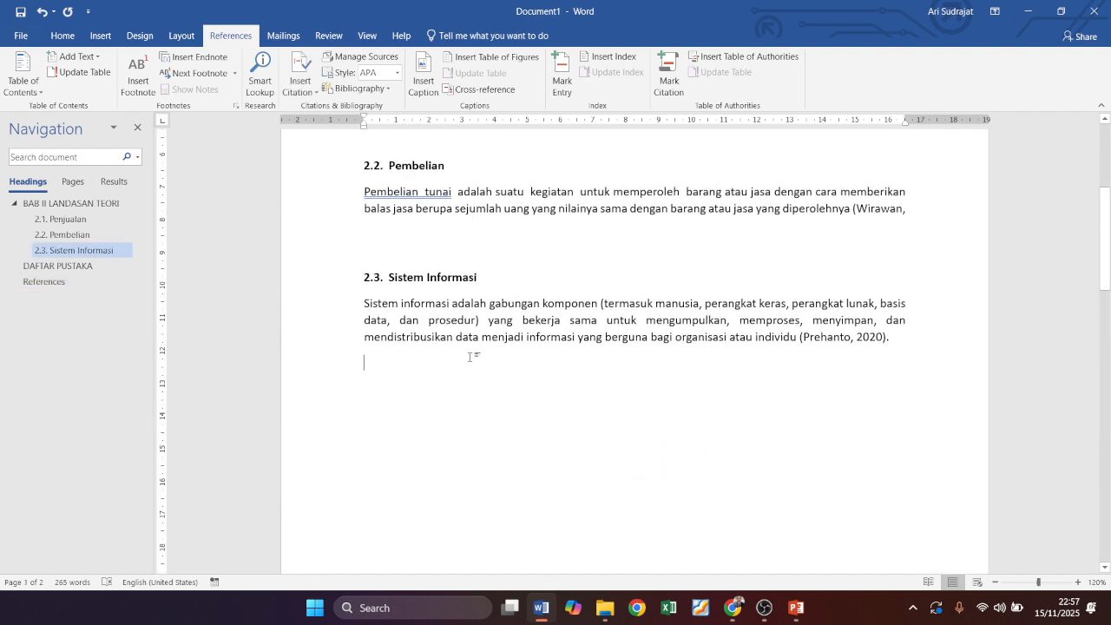
click(303, 95)
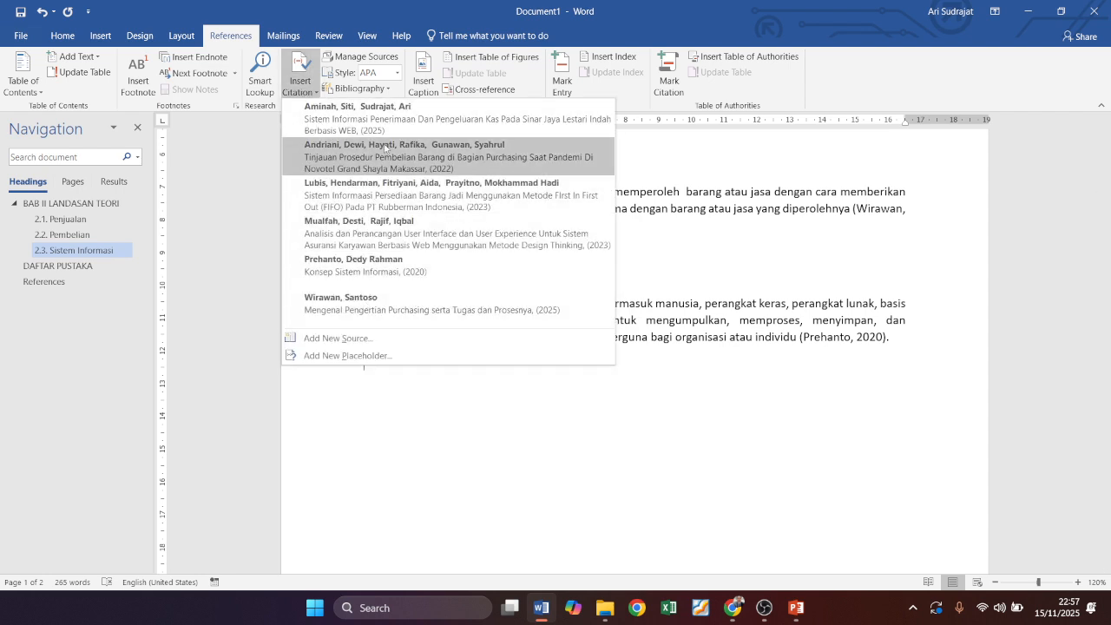
click(577, 461)
scroll(573, 460, up, 4)
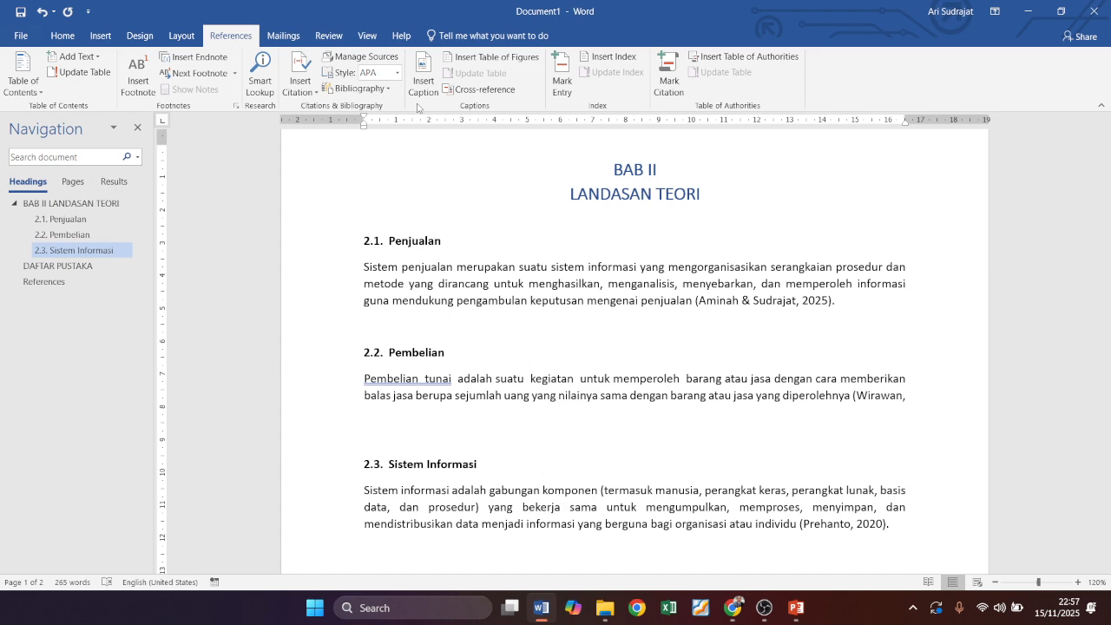
scroll(581, 233, down, 5)
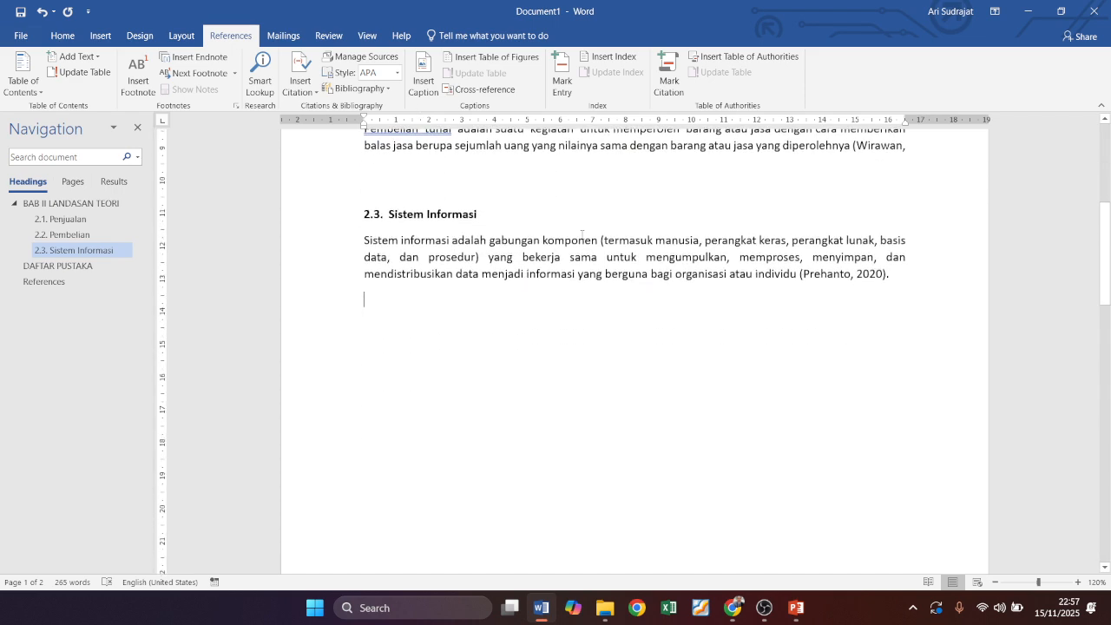
scroll(581, 233, down, 20)
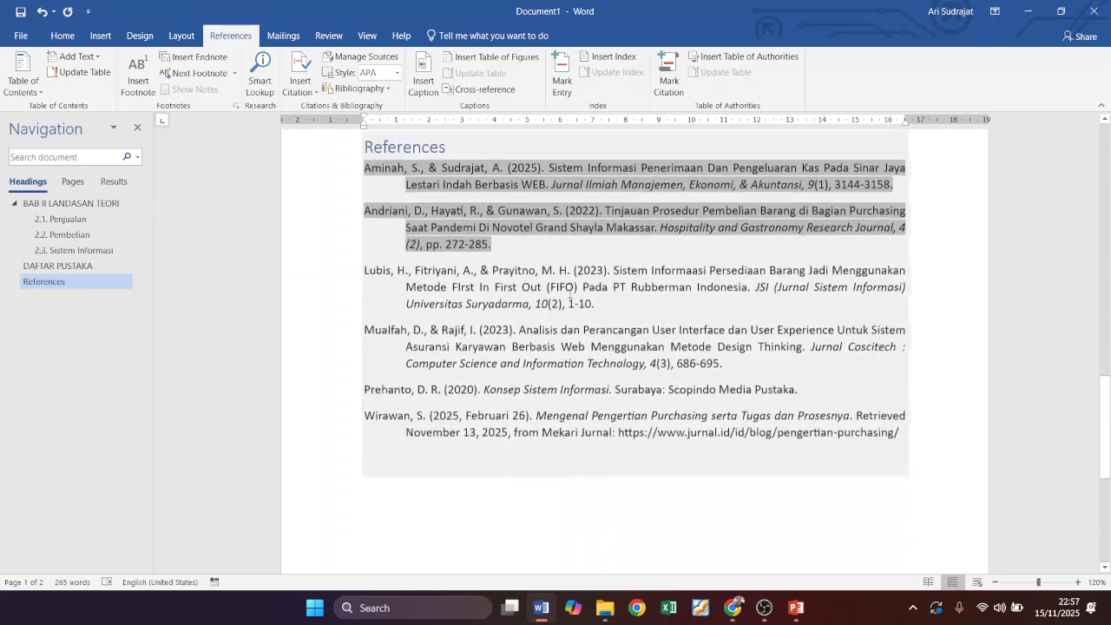
scroll(487, 519, up, 6)
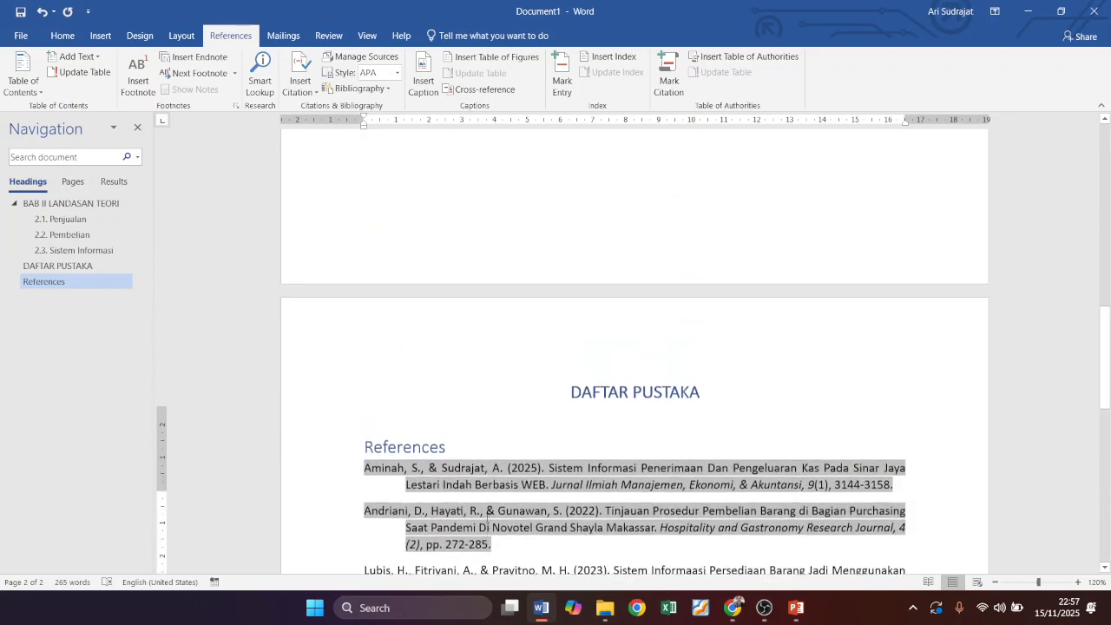
scroll(487, 519, up, 12)
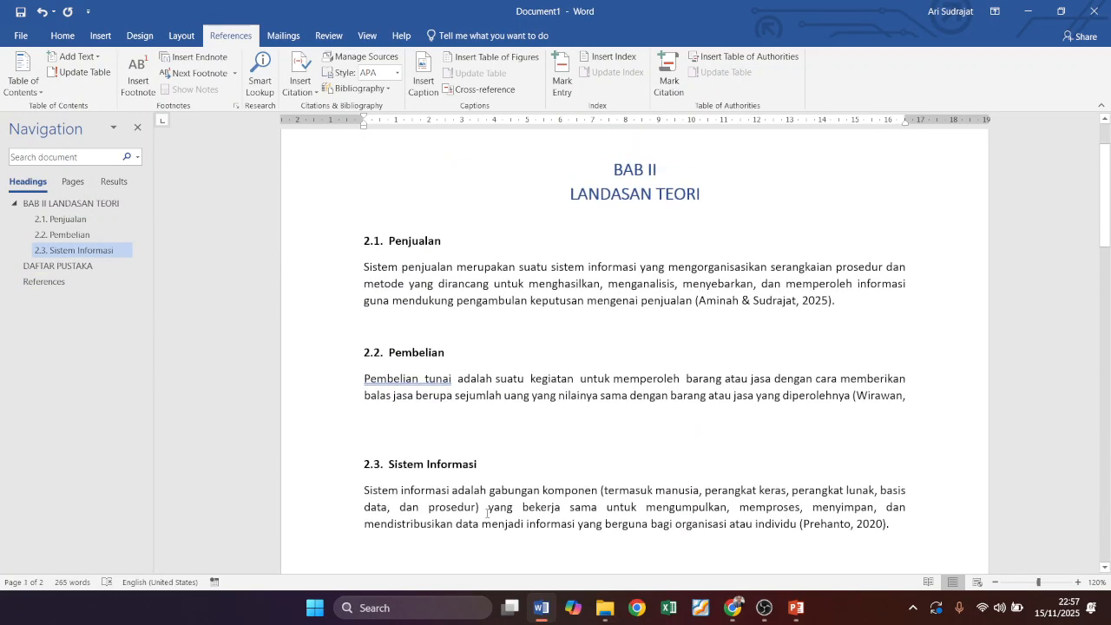